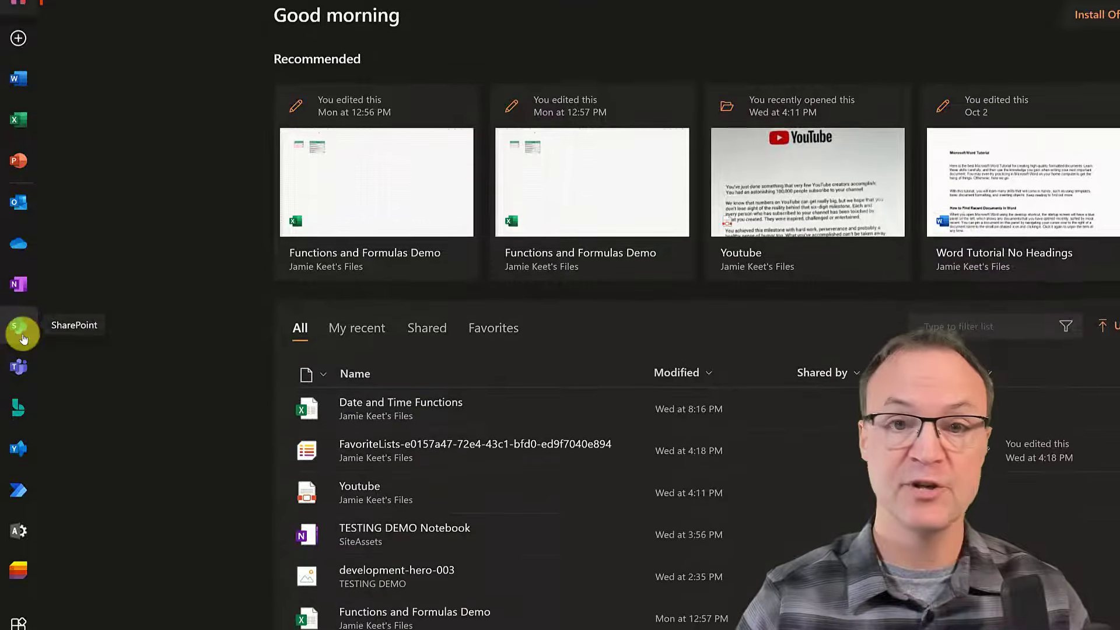
Step: Open SharePoint from the list of all Microsoft 365 apps and follow the Communication site
{"action": "left_click", "coordinate": [20, 623]}
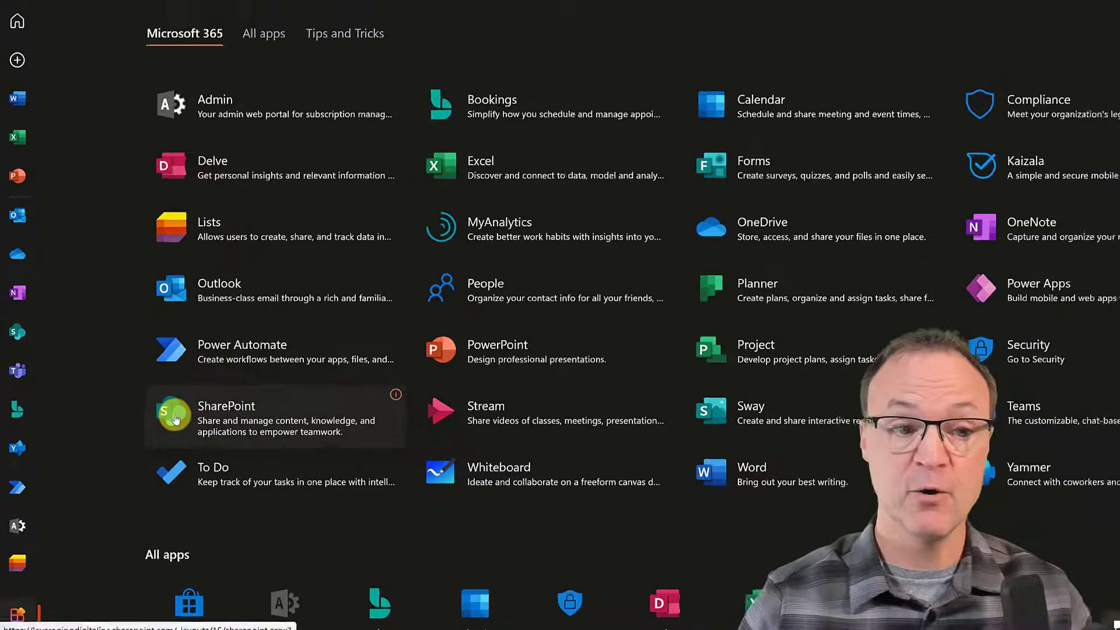
{"action": "left_click", "coordinate": [175, 419]}
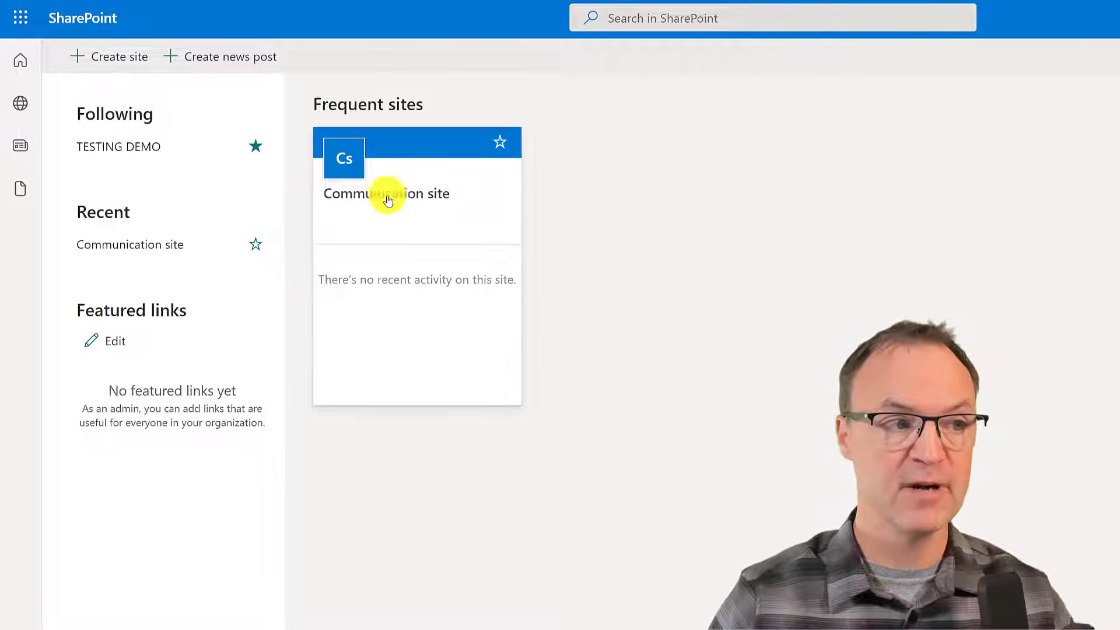
{"action": "left_click", "coordinate": [500, 144]}
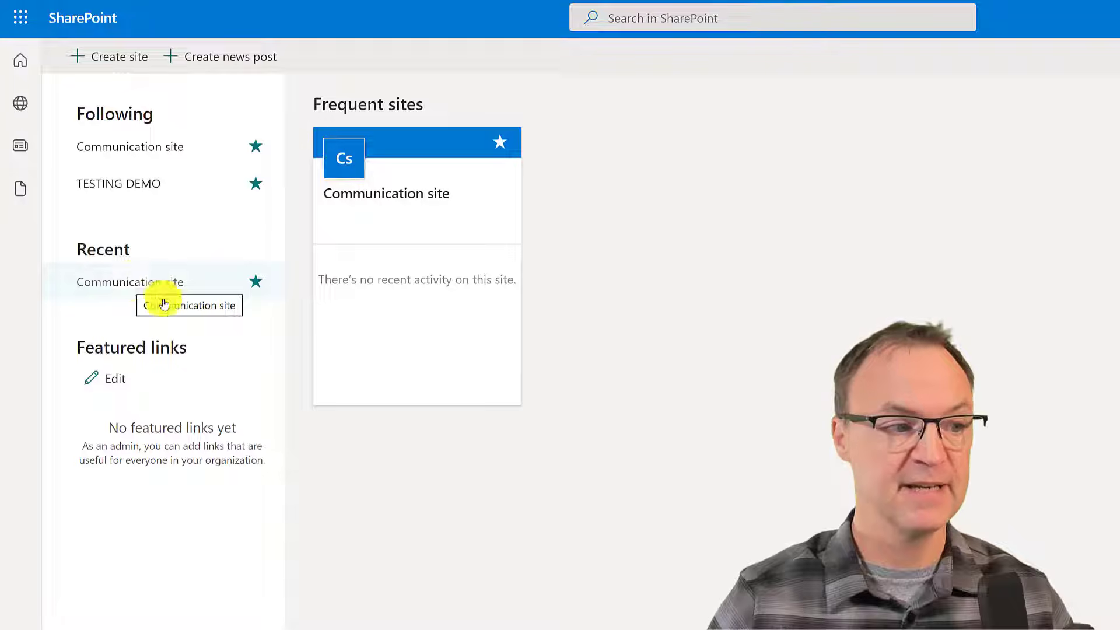
Step: Review the lists of my sites, my news and my files, and return to the SharePoint start page
{"action": "left_click", "coordinate": [21, 108]}
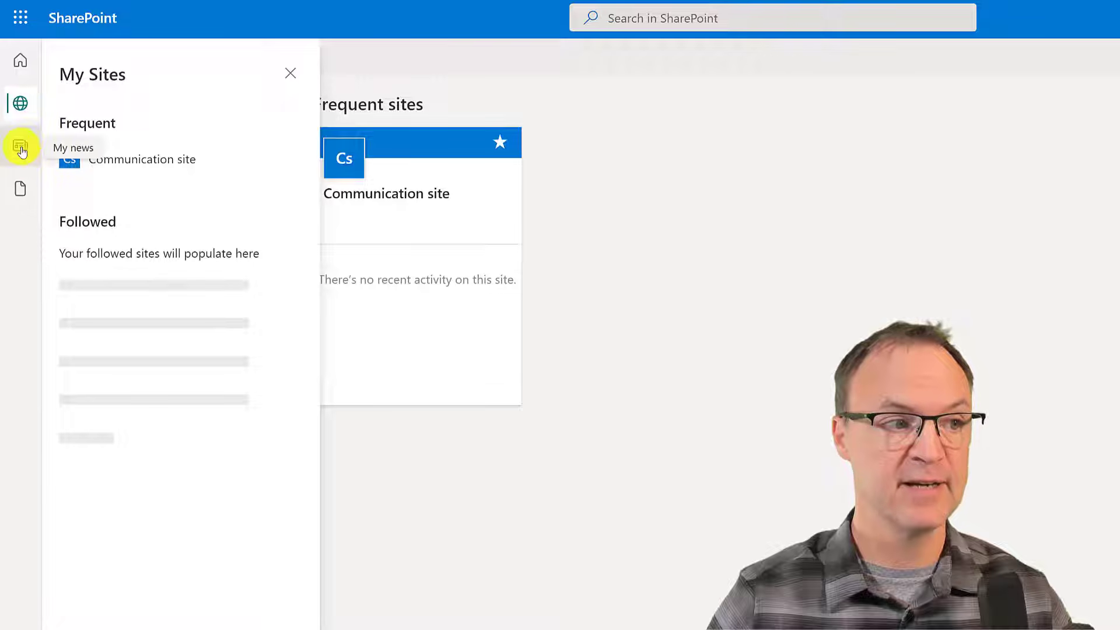
{"action": "left_click", "coordinate": [21, 150]}
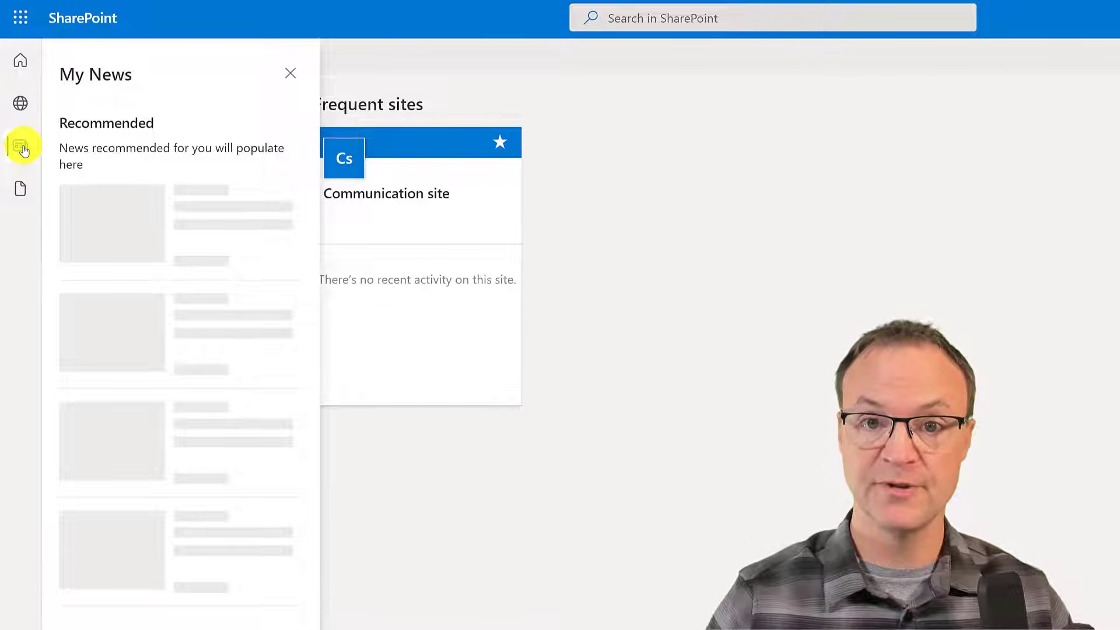
{"action": "left_click", "coordinate": [19, 193]}
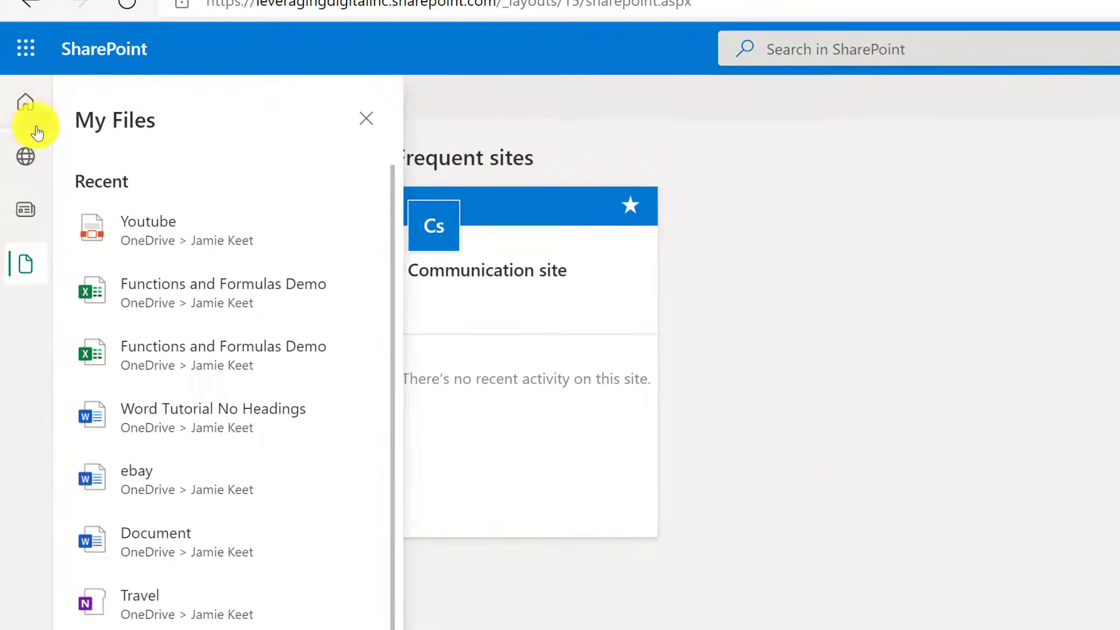
{"action": "left_click", "coordinate": [29, 110]}
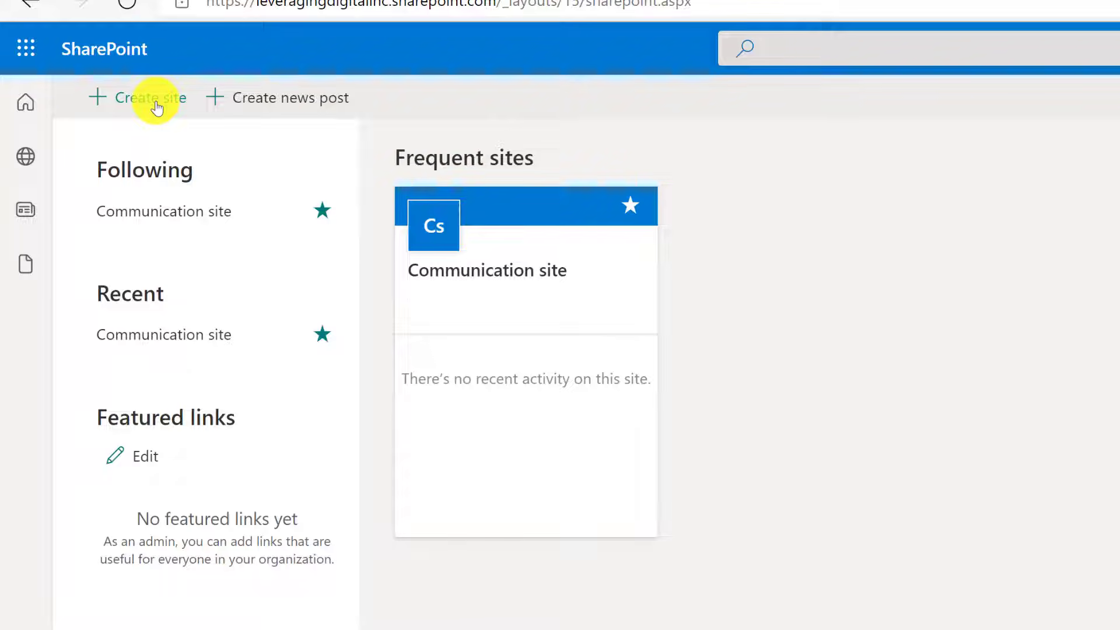
Step: Start creating a new team site and name it Demo
{"action": "left_click", "coordinate": [156, 102]}
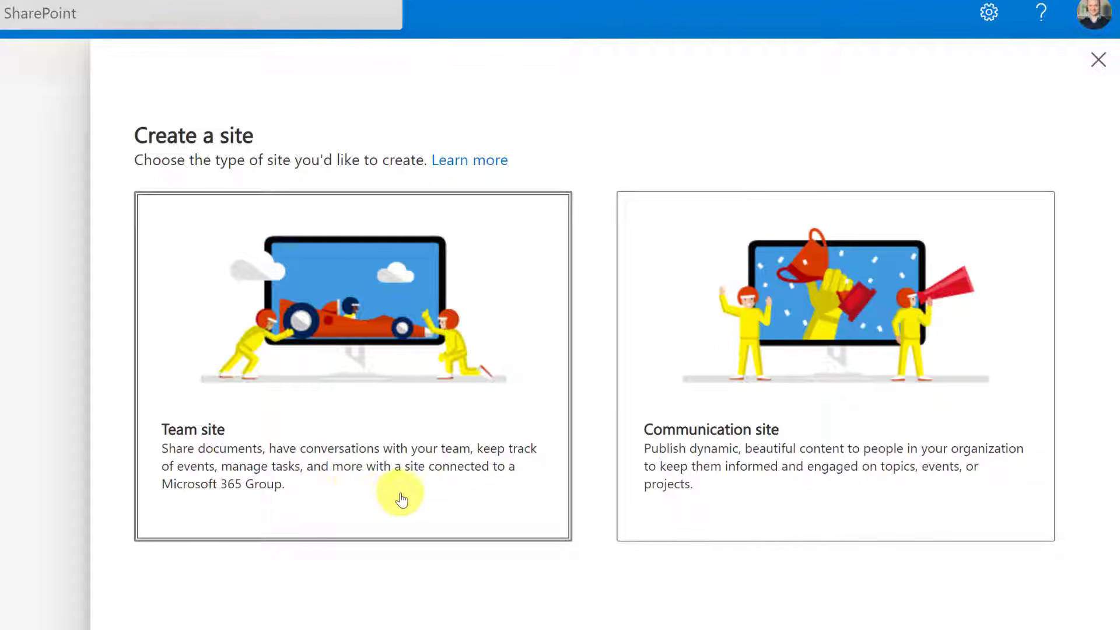
{"action": "left_click", "coordinate": [336, 352]}
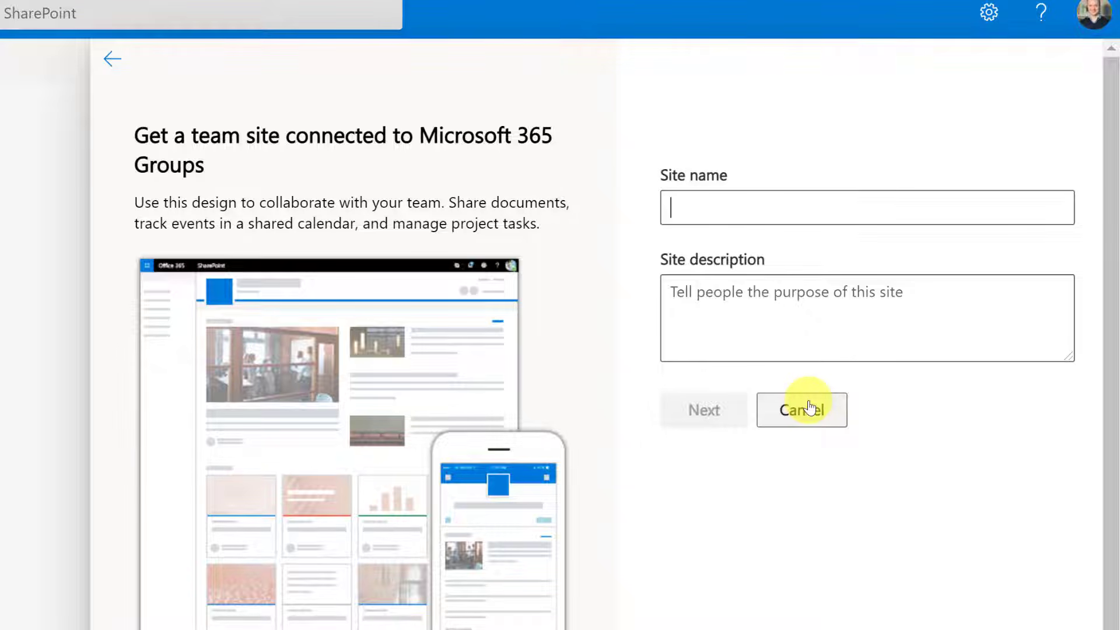
{"action": "type", "text": "Demo"}
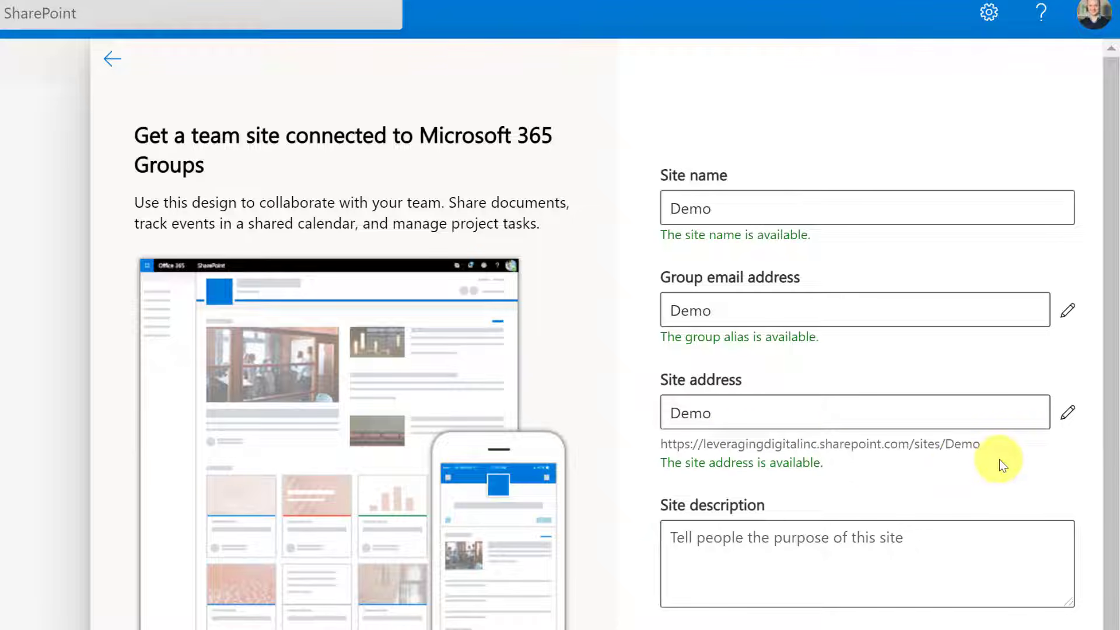
Step: Leave the site description empty, keep the site private with English as its language, and continue to the membership settings
{"action": "scroll", "coordinate": [843, 566], "scroll_direction": "down", "scroll_amount": 1}
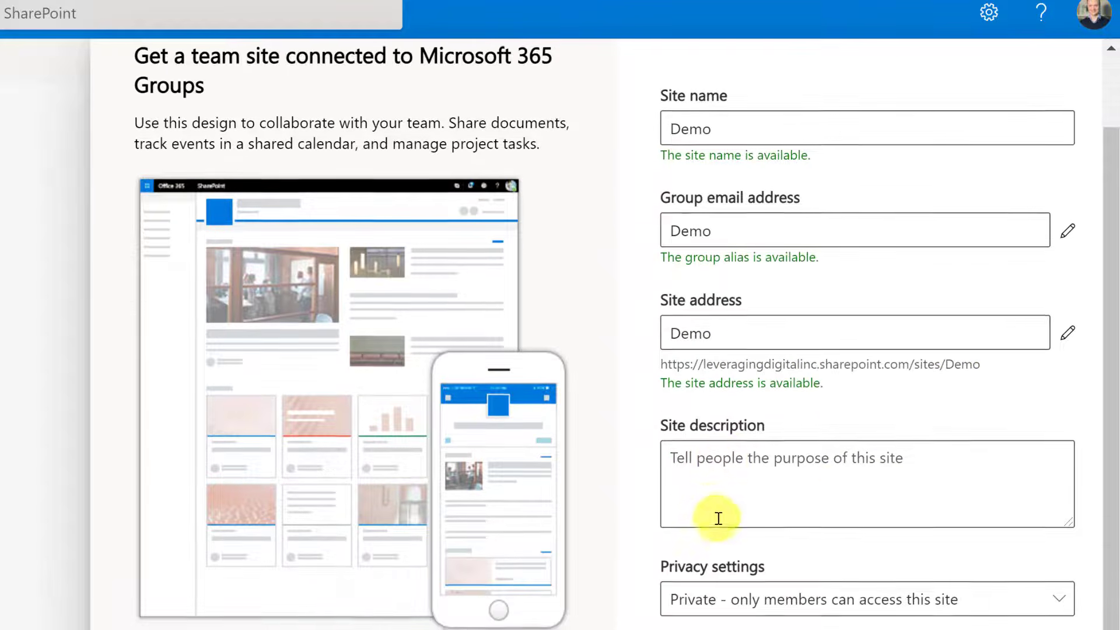
{"action": "left_click", "coordinate": [717, 457]}
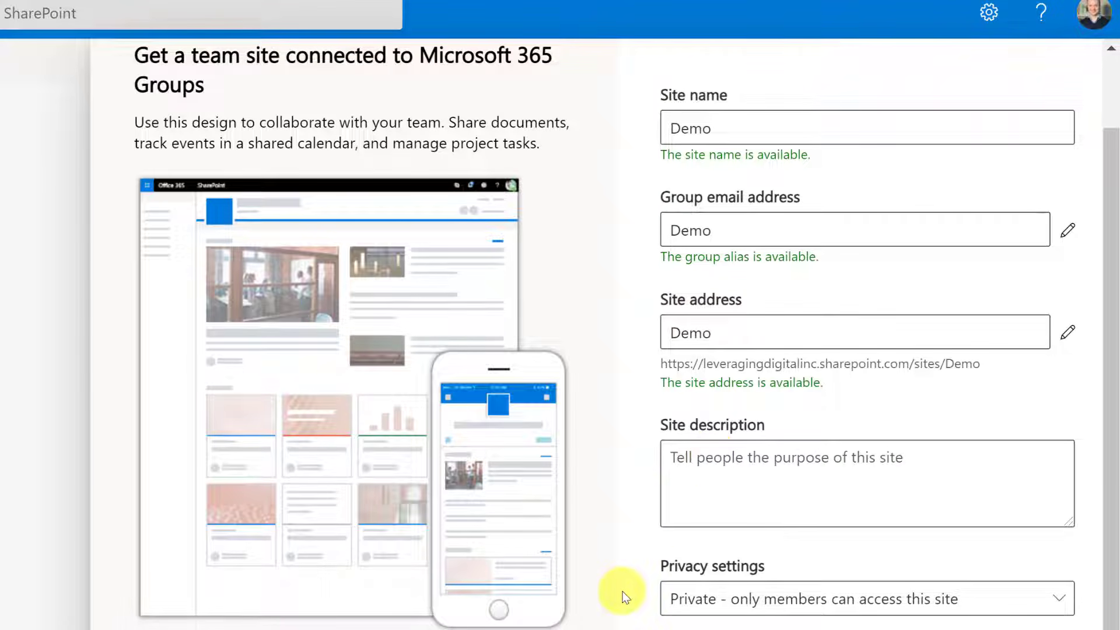
{"action": "left_click", "coordinate": [810, 610]}
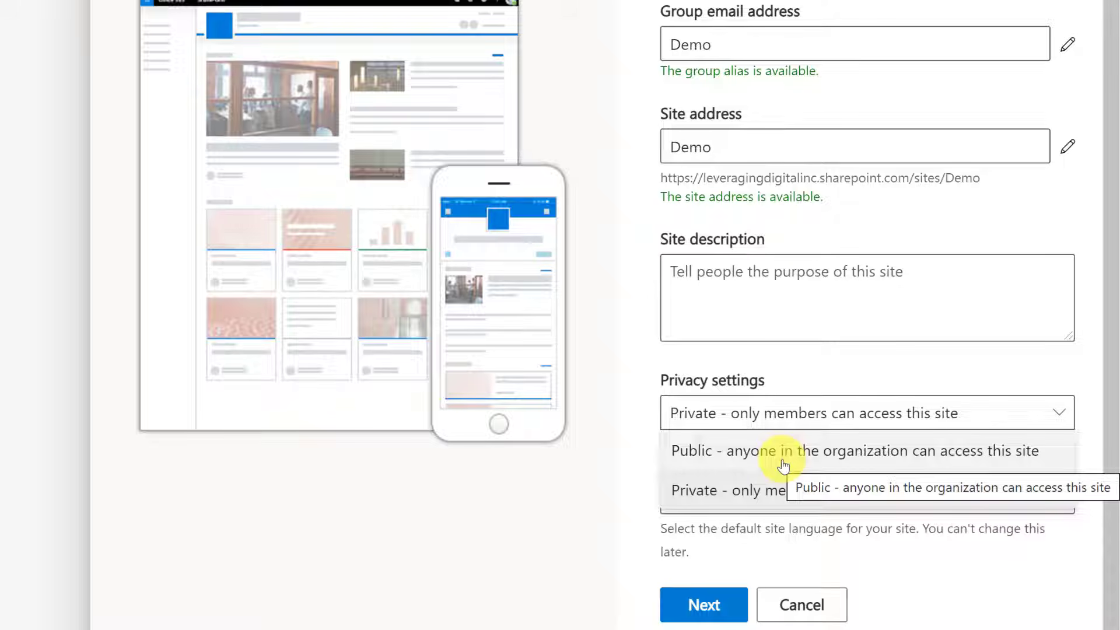
{"action": "left_click", "coordinate": [617, 495]}
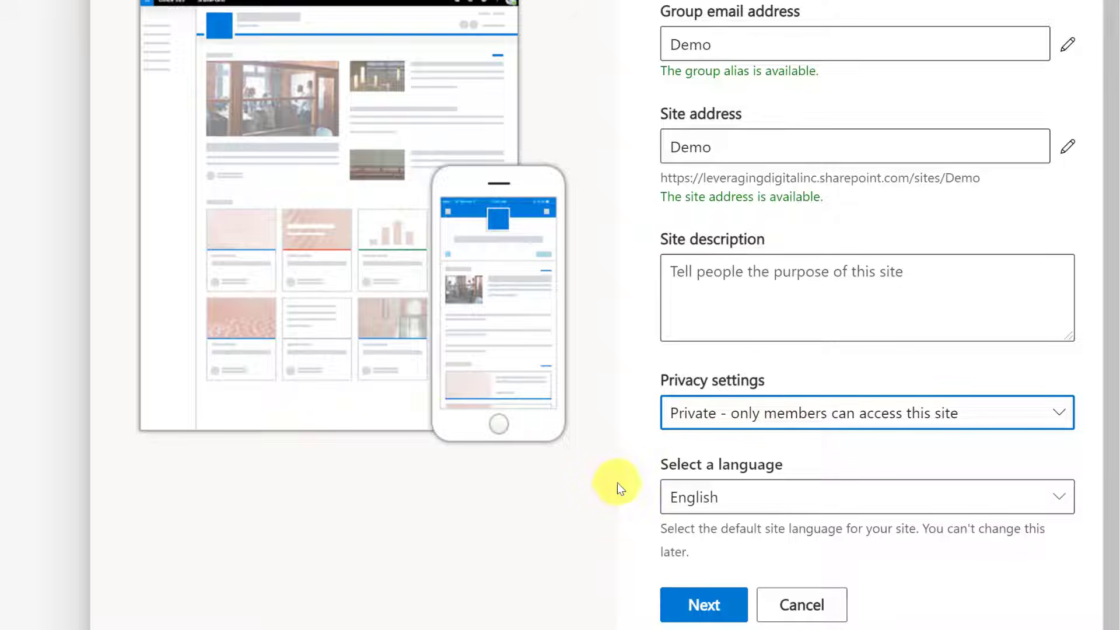
{"action": "left_click", "coordinate": [705, 607]}
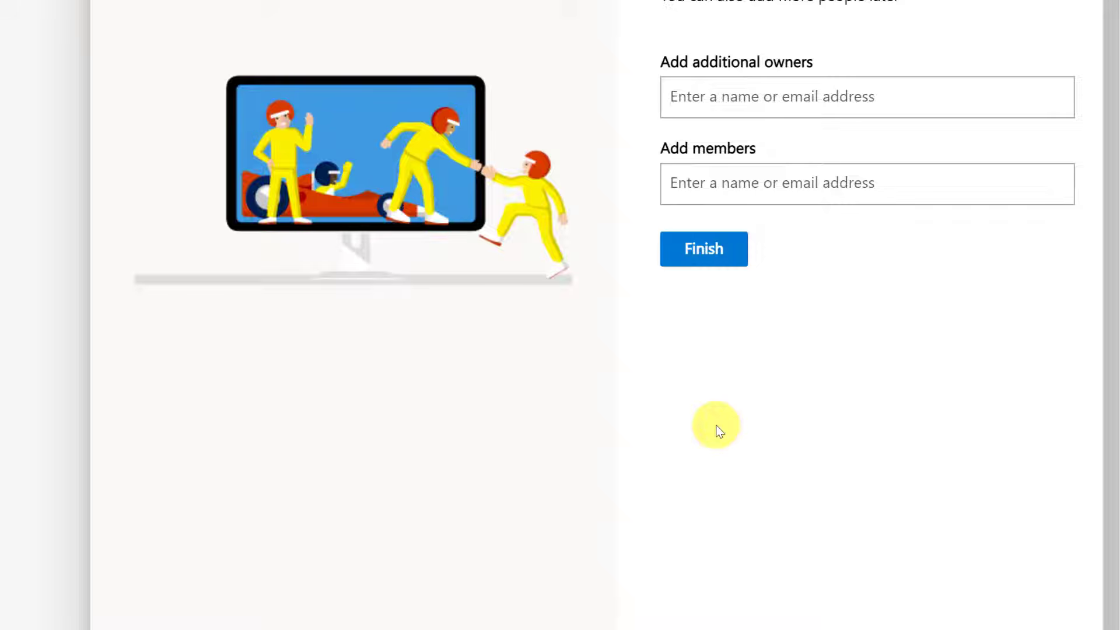
Step: Finish creating the site with one additional owner and one member added by name, postponing the template choice
{"action": "type", "text": "kath"}
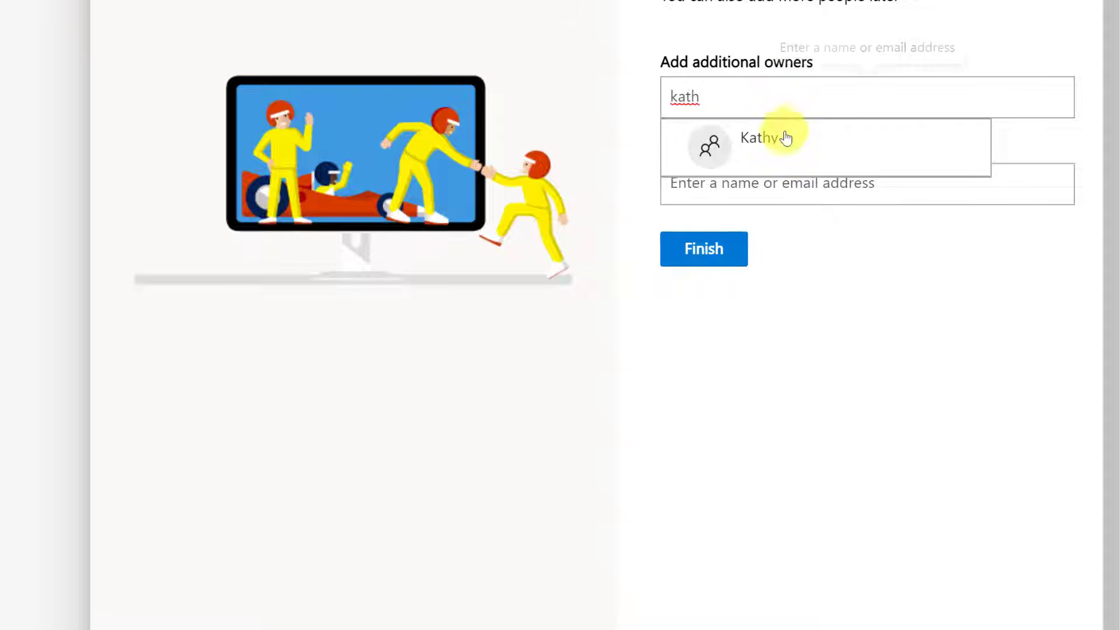
{"action": "left_click", "coordinate": [782, 138]}
{"action": "left_click", "coordinate": [724, 227]}
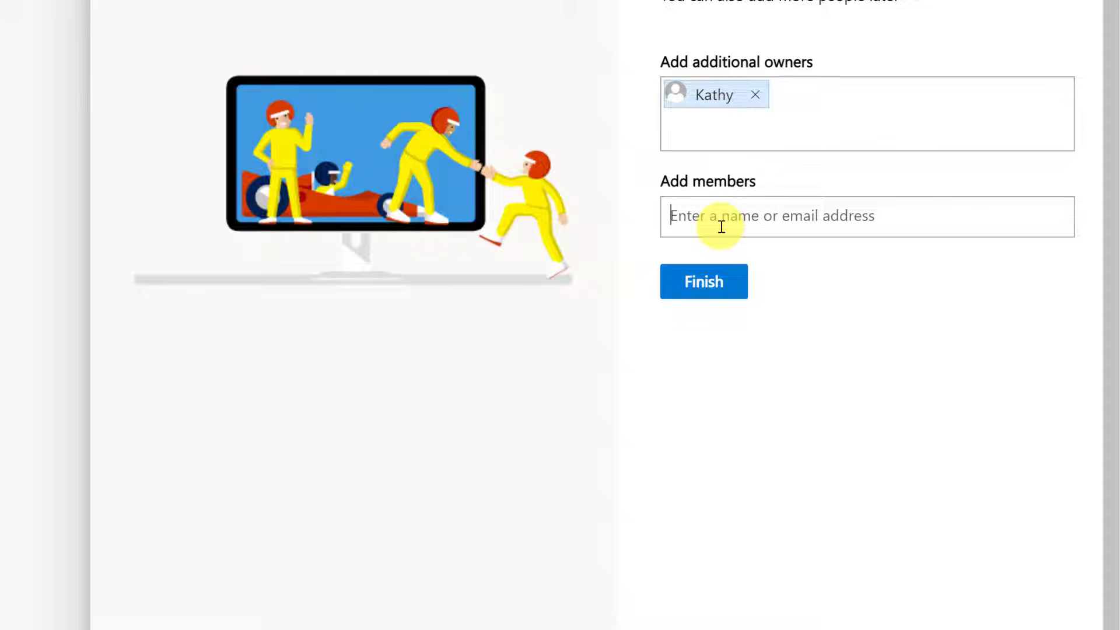
{"action": "type", "text": "As"}
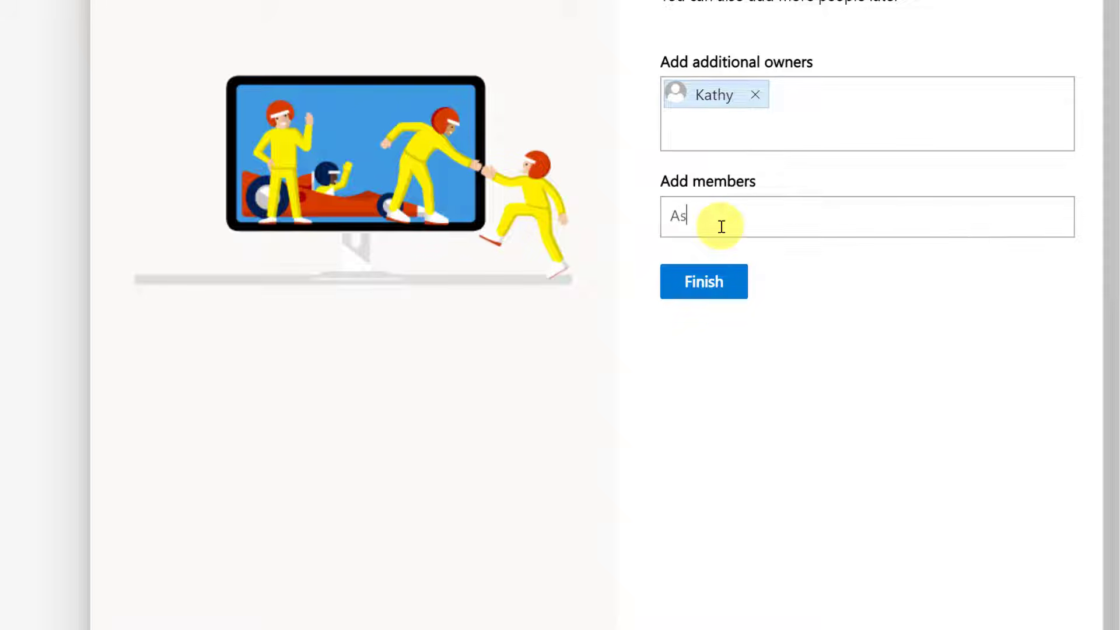
{"action": "type", "text": "hton"}
{"action": "left_click", "coordinate": [713, 257]}
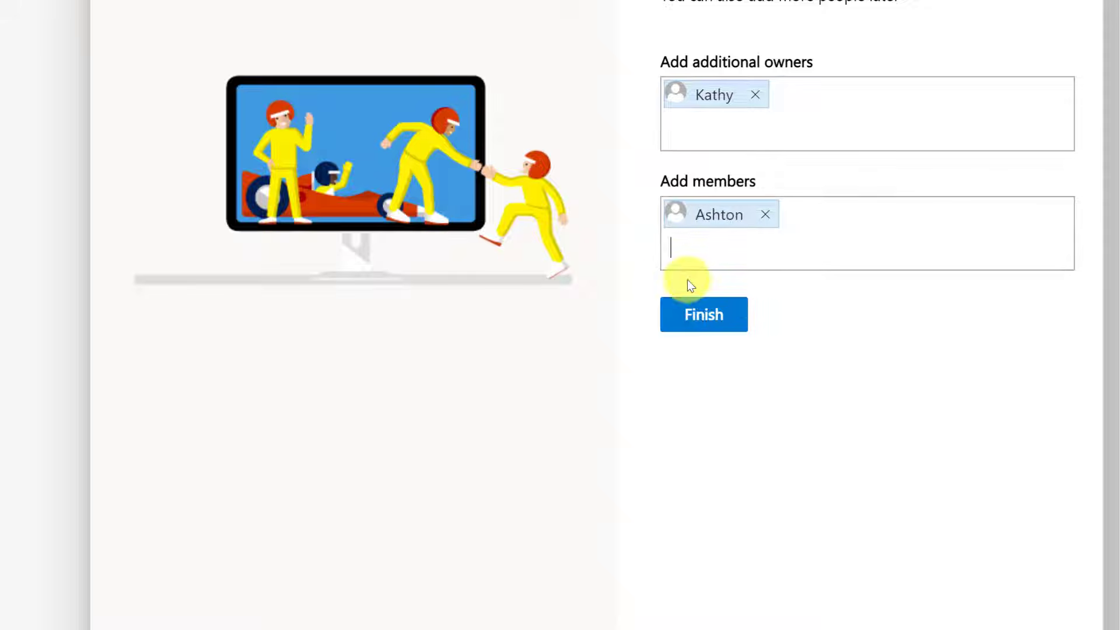
{"action": "left_click", "coordinate": [702, 327]}
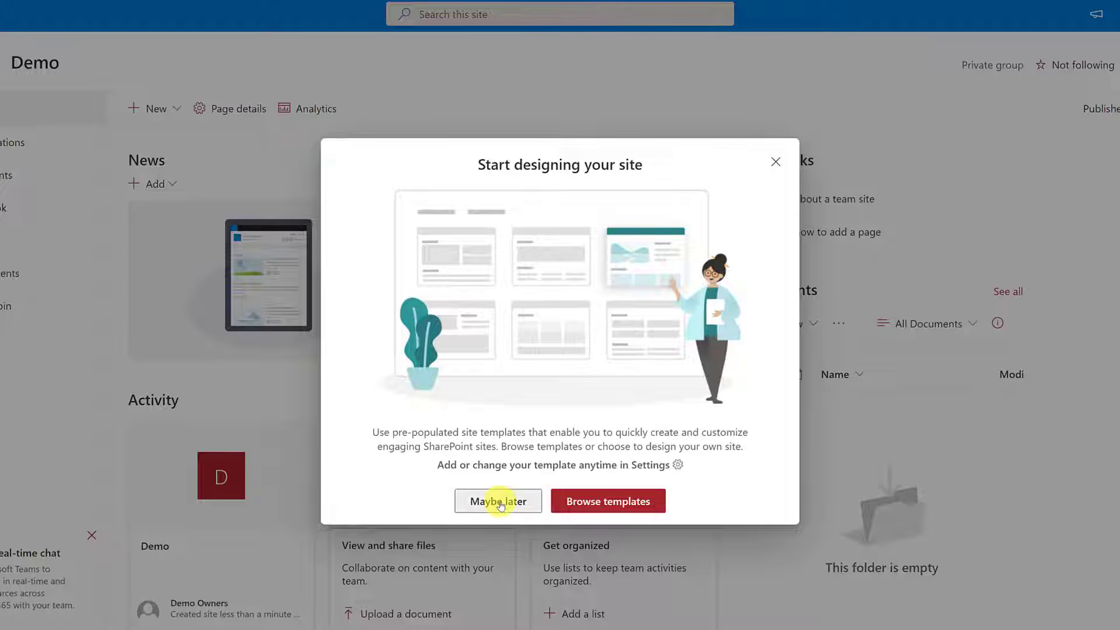
{"action": "left_click", "coordinate": [499, 500]}
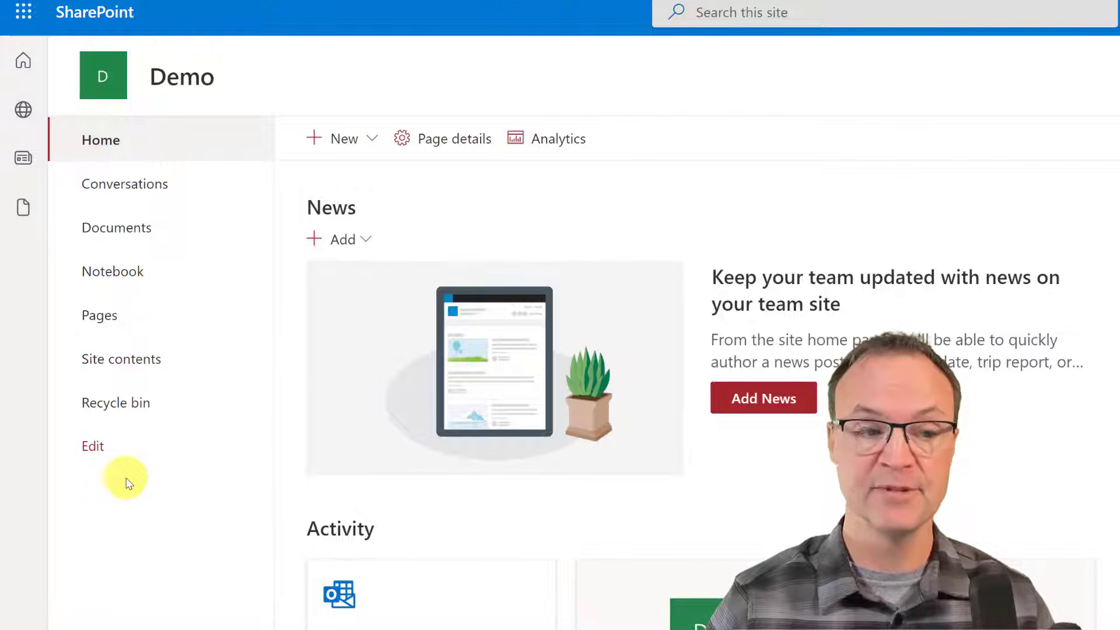
Step: Look at the site's Documents library and at the kinds of content that can be created from the home page
{"action": "left_click", "coordinate": [133, 233]}
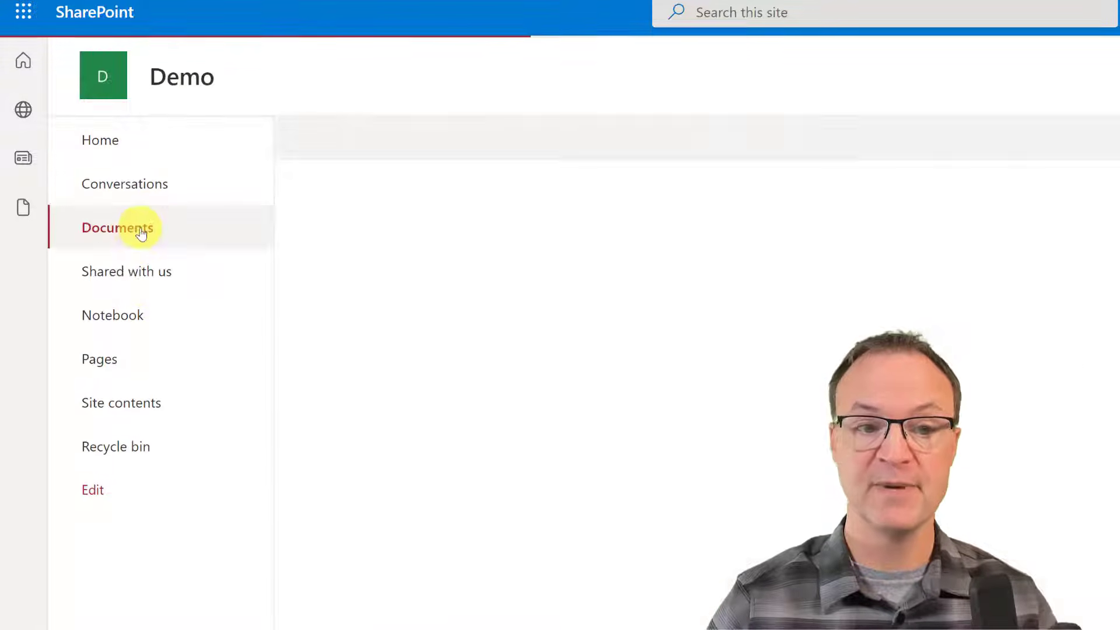
{"action": "left_click", "coordinate": [118, 152]}
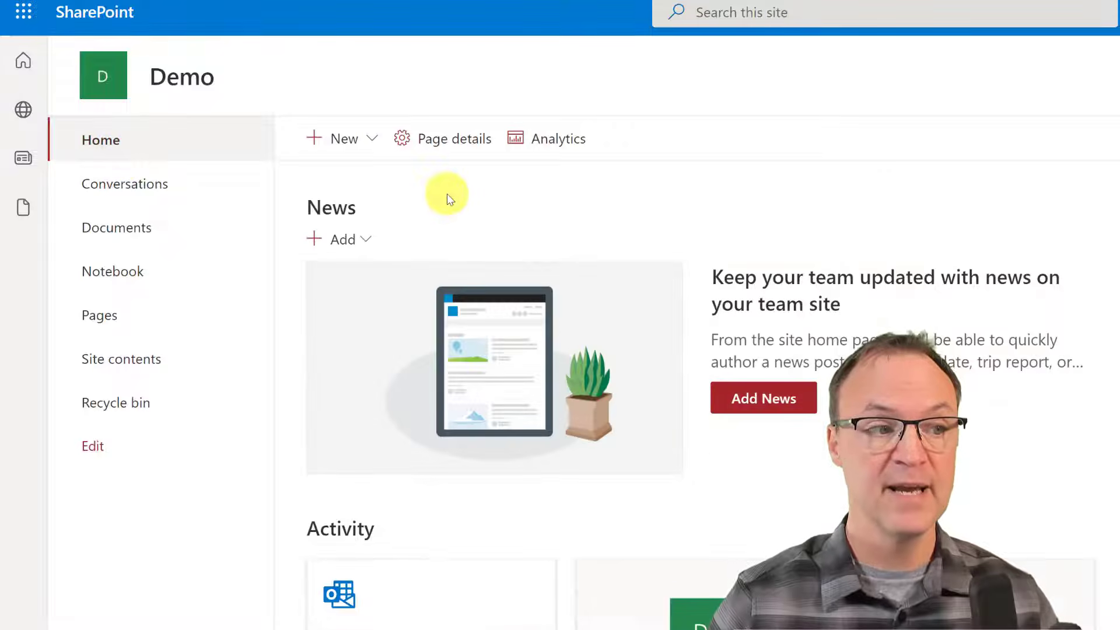
{"action": "left_click", "coordinate": [374, 147]}
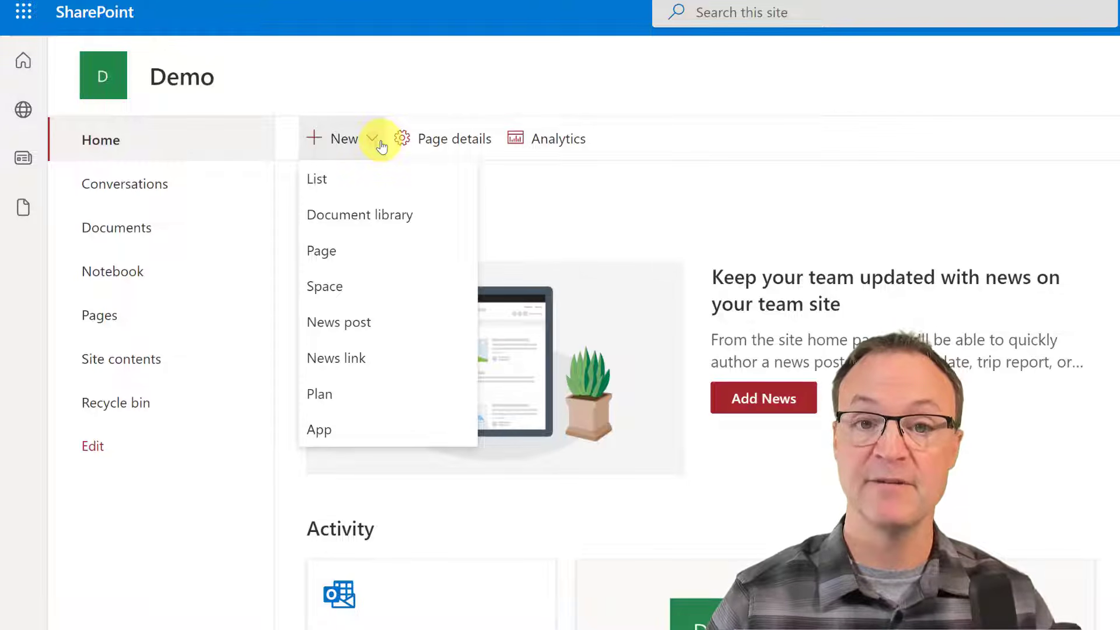
{"action": "left_click", "coordinate": [525, 181]}
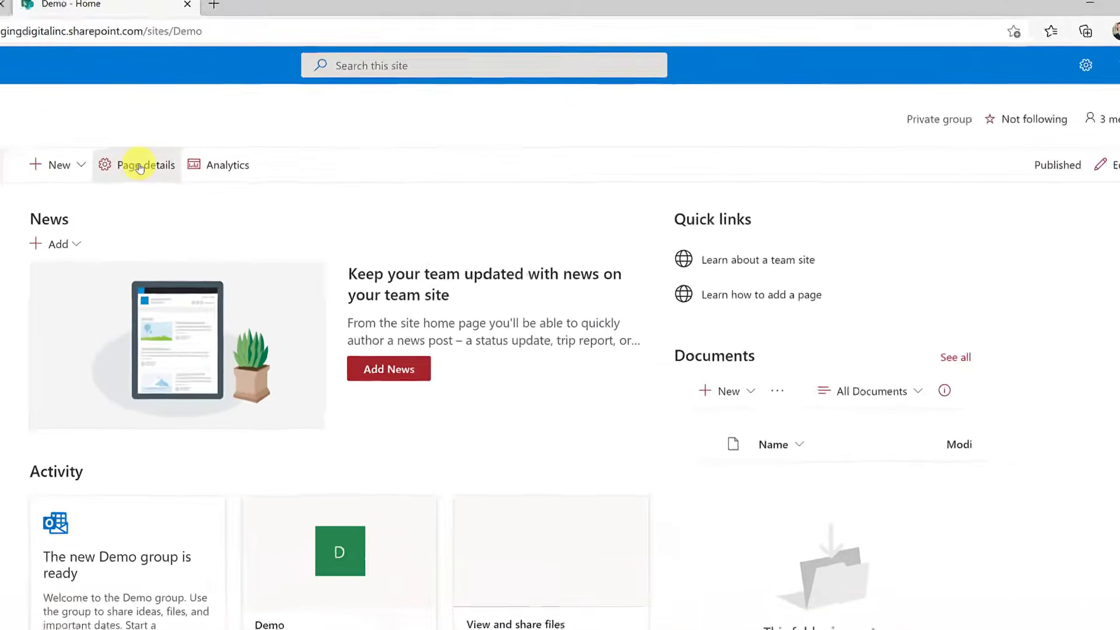
Step: Review the home page's details and its page analytics, and close both
{"action": "left_click", "coordinate": [102, 169]}
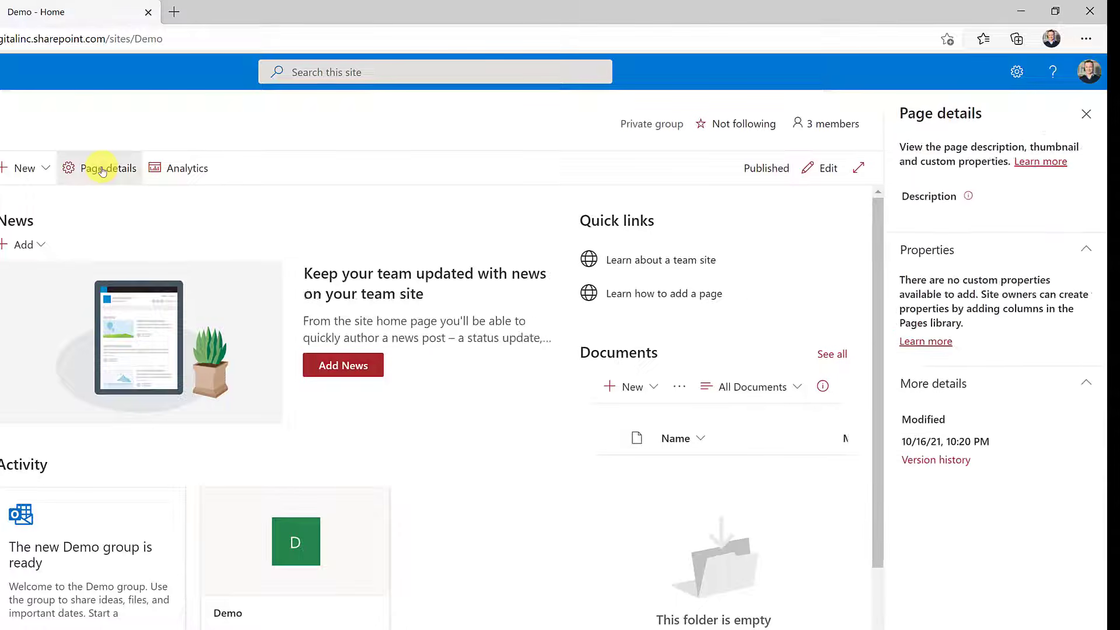
{"action": "left_click", "coordinate": [179, 172]}
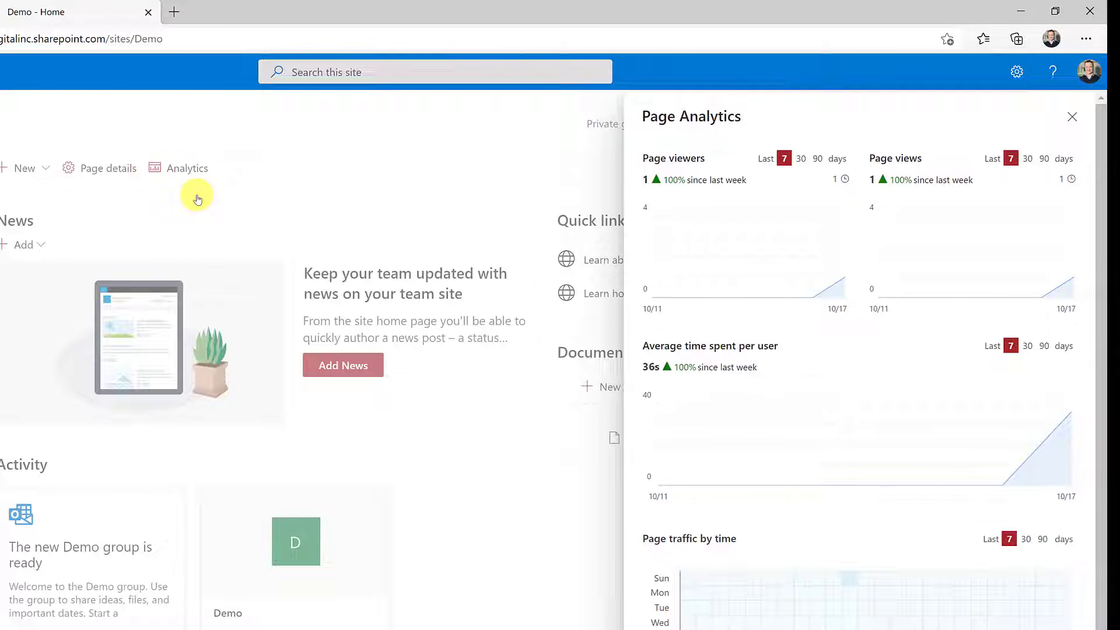
{"action": "left_click", "coordinate": [199, 216]}
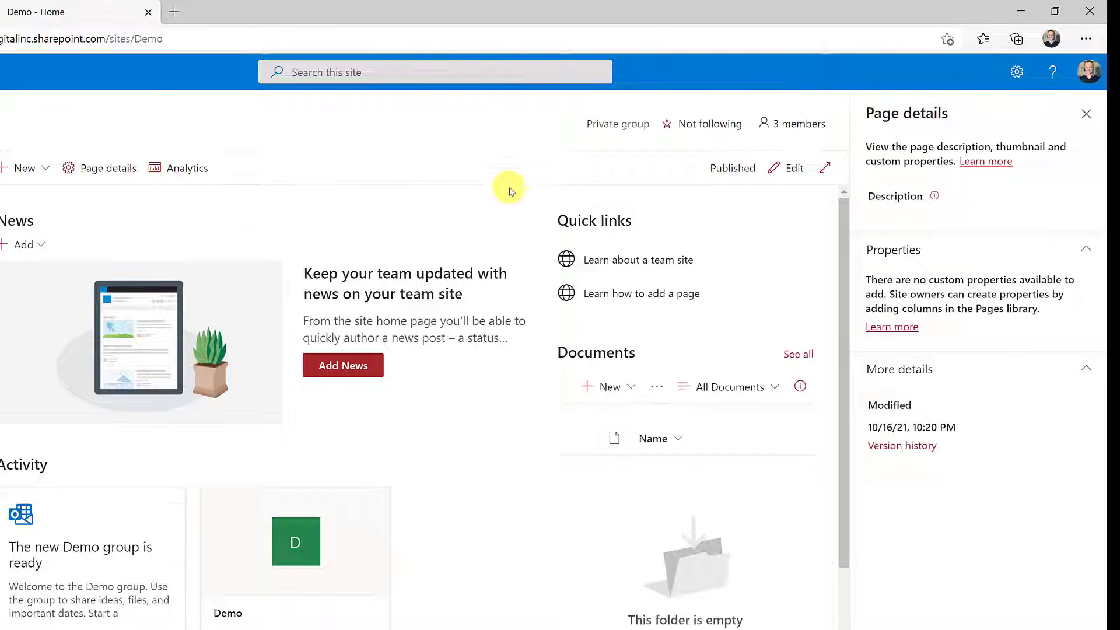
{"action": "left_click", "coordinate": [1086, 114]}
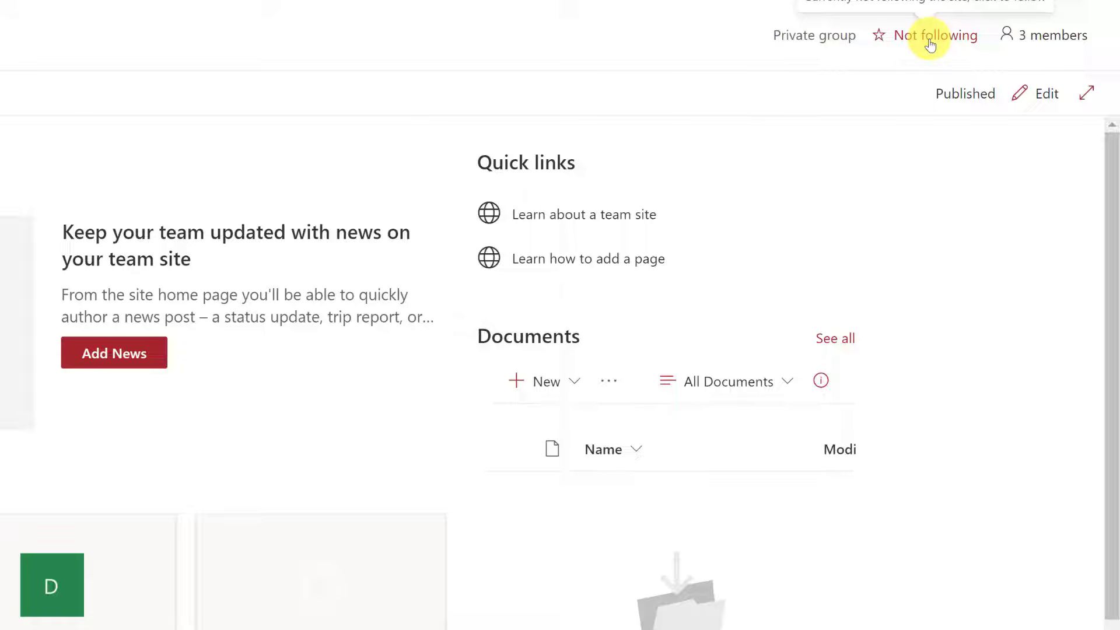
Step: Follow the Demo site and look over its home page sections and the file types offered for new documents
{"action": "left_click", "coordinate": [878, 36]}
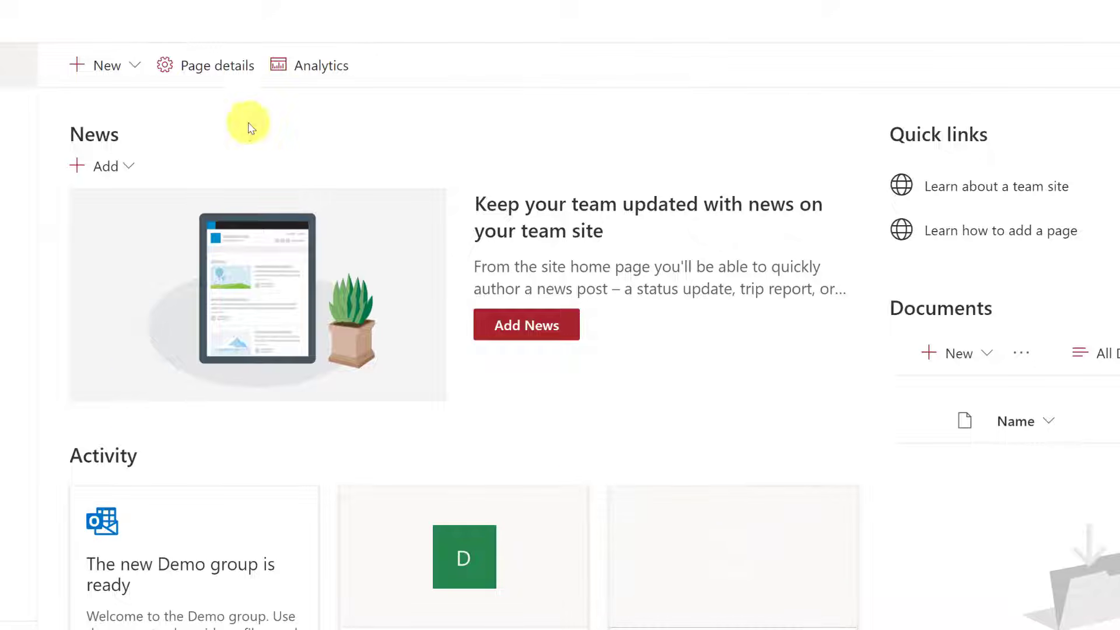
{"action": "scroll", "coordinate": [467, 455], "scroll_direction": "down", "scroll_amount": 2}
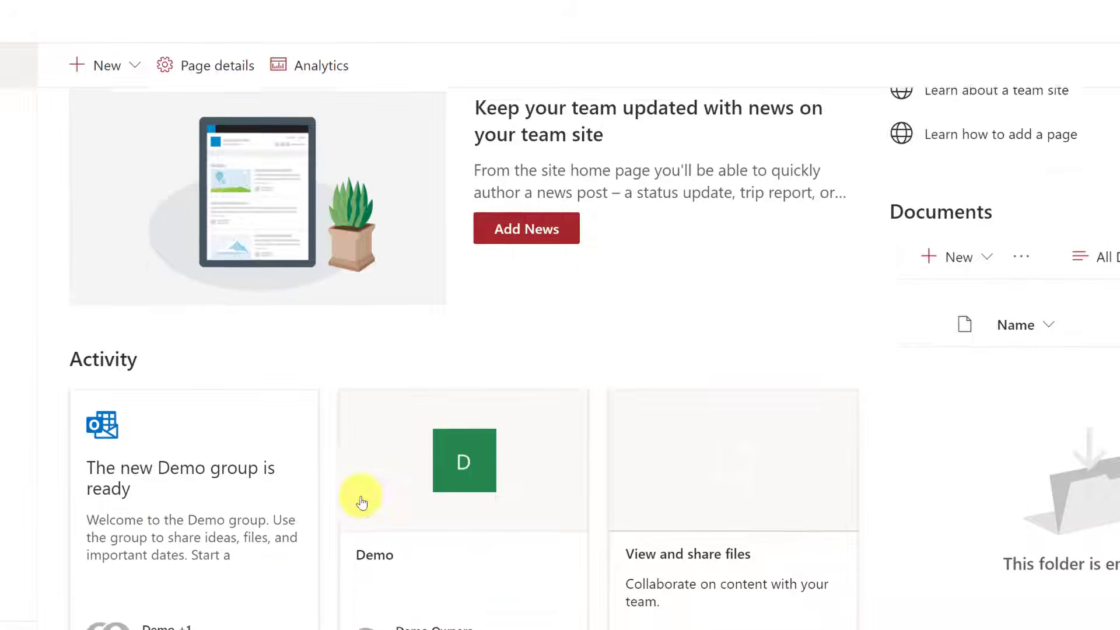
{"action": "scroll", "coordinate": [508, 583], "scroll_direction": "up", "scroll_amount": 2}
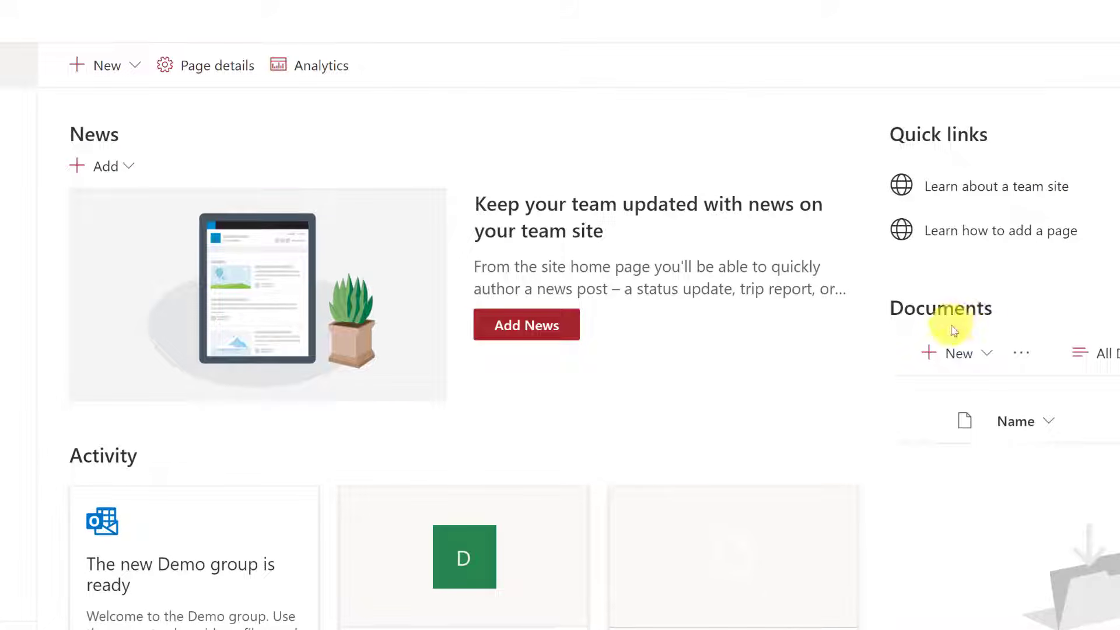
{"action": "left_click", "coordinate": [993, 358]}
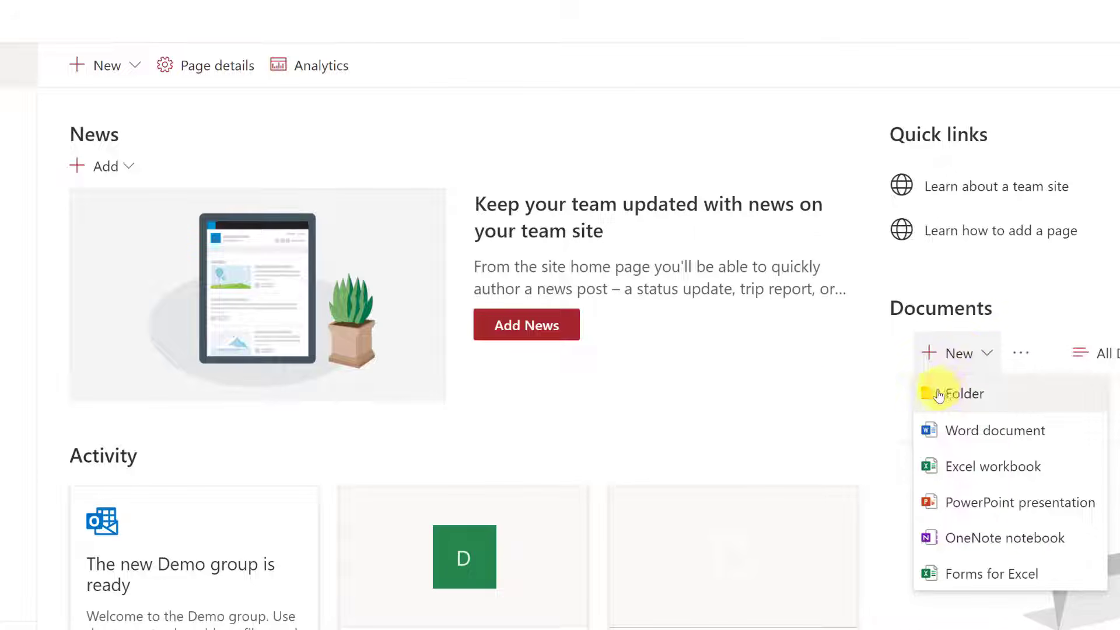
{"action": "left_click", "coordinate": [799, 402]}
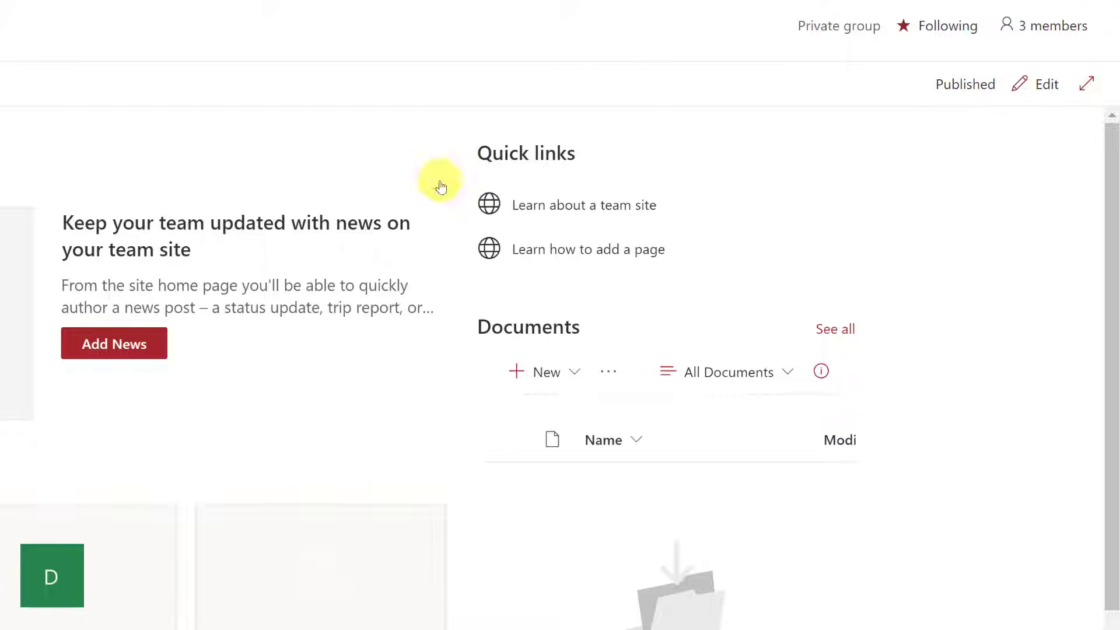
Step: Put the home page into edit mode and open the settings of the News web part
{"action": "left_click", "coordinate": [1046, 88]}
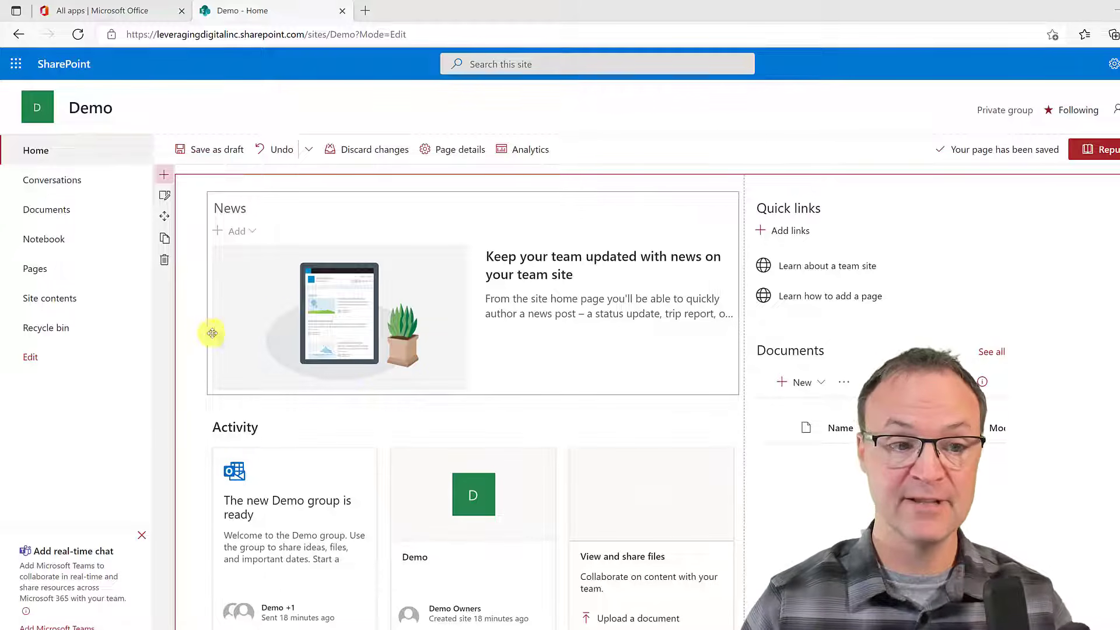
{"action": "left_click", "coordinate": [227, 275]}
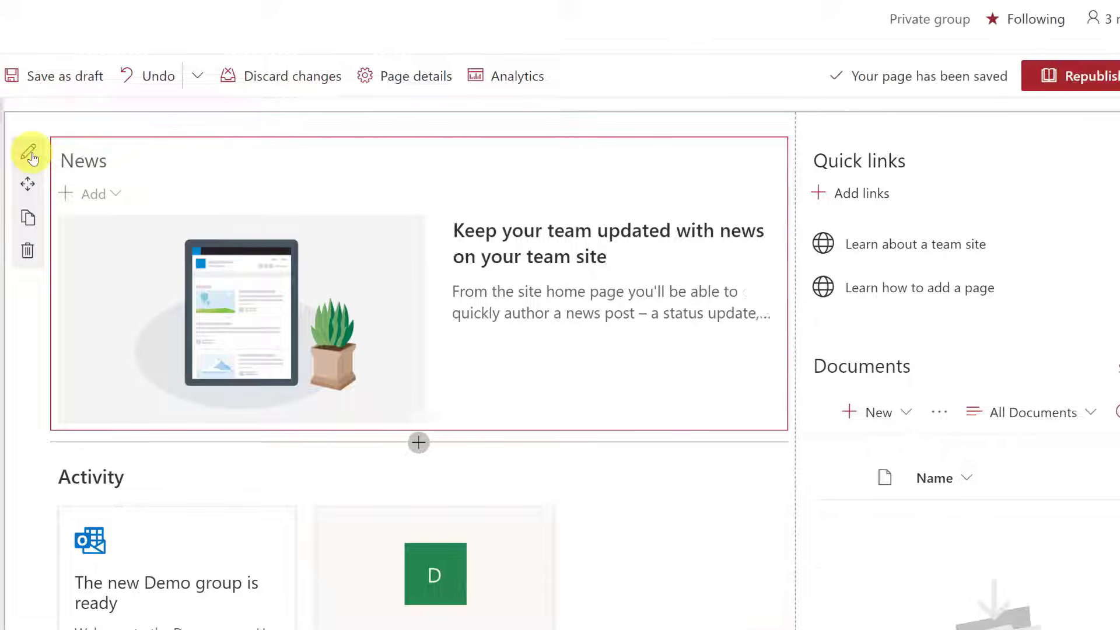
{"action": "left_click", "coordinate": [30, 154]}
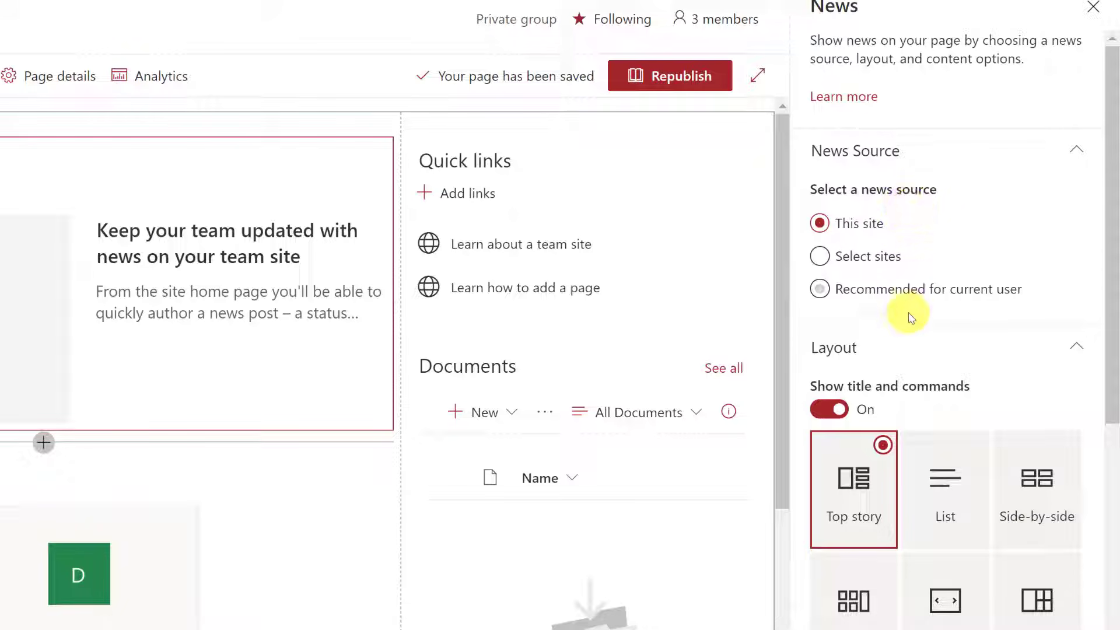
Step: Try the List, Side-by-side, Hub News, Carousel and Tiles layouts for the News web part and return to Top story
{"action": "scroll", "coordinate": [907, 332], "scroll_direction": "down", "scroll_amount": 1}
{"action": "scroll", "coordinate": [907, 333], "scroll_direction": "down", "scroll_amount": 4}
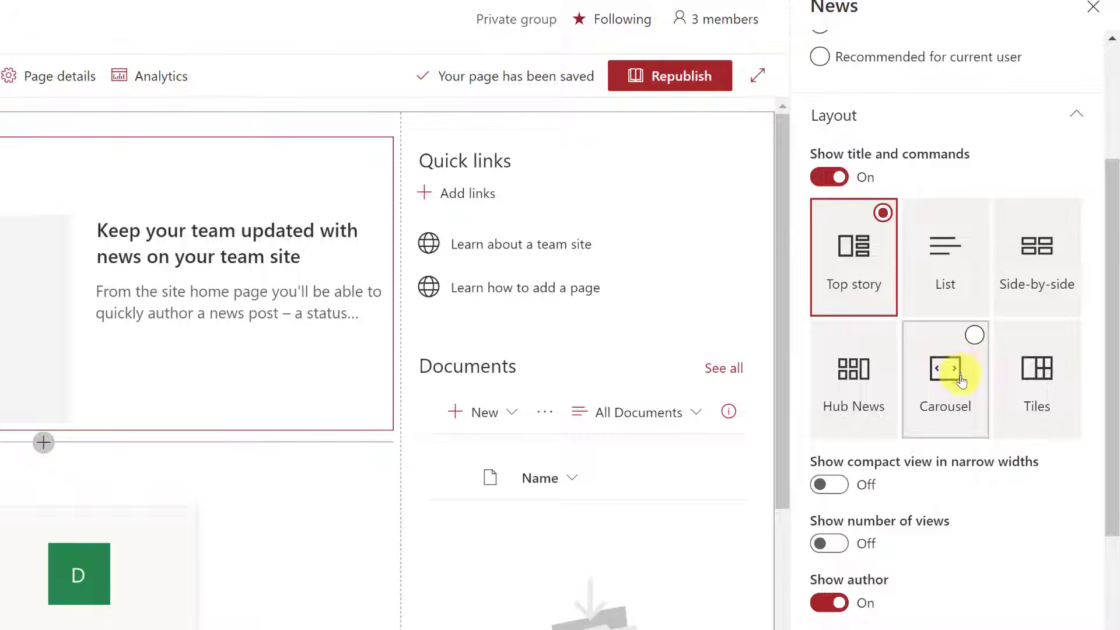
{"action": "left_click", "coordinate": [950, 268]}
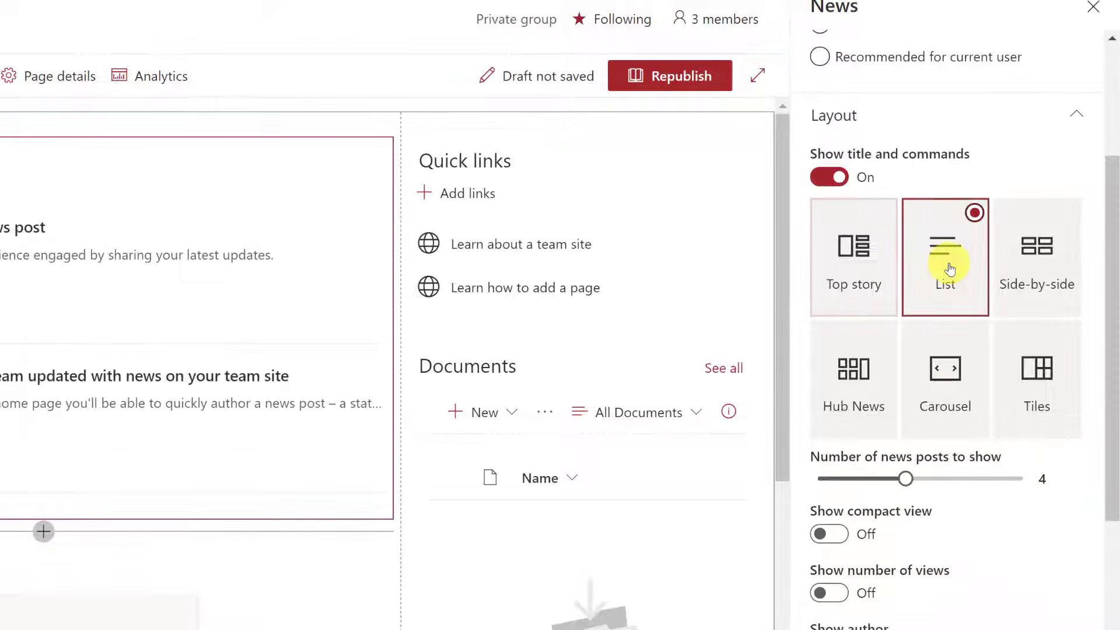
{"action": "left_click", "coordinate": [1023, 262]}
{"action": "left_click", "coordinate": [835, 367]}
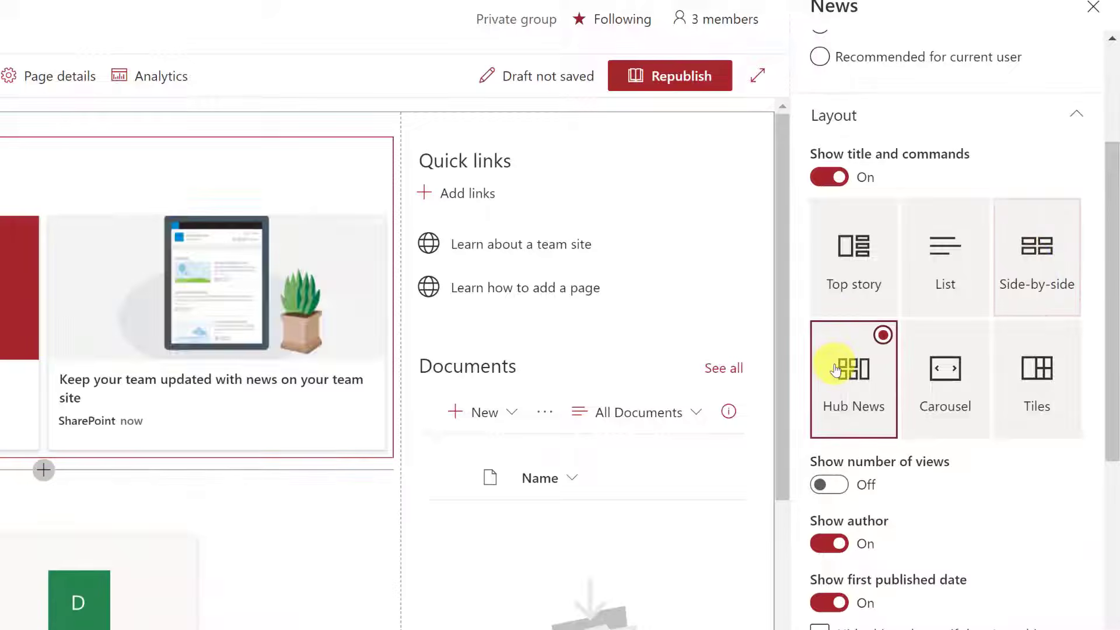
{"action": "left_click", "coordinate": [946, 385]}
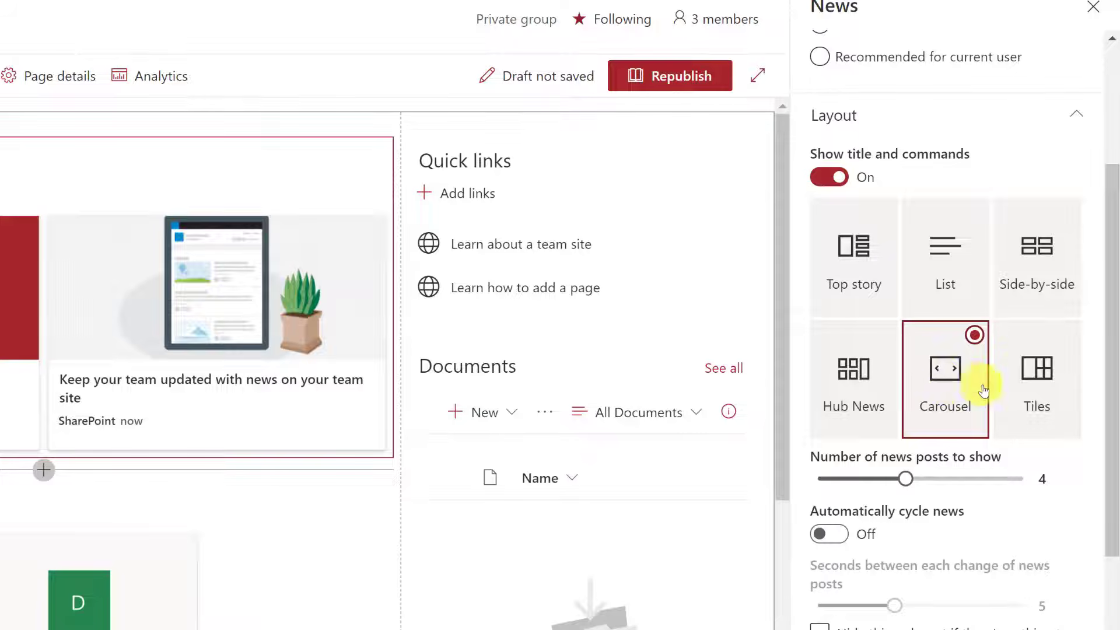
{"action": "left_click", "coordinate": [1004, 370]}
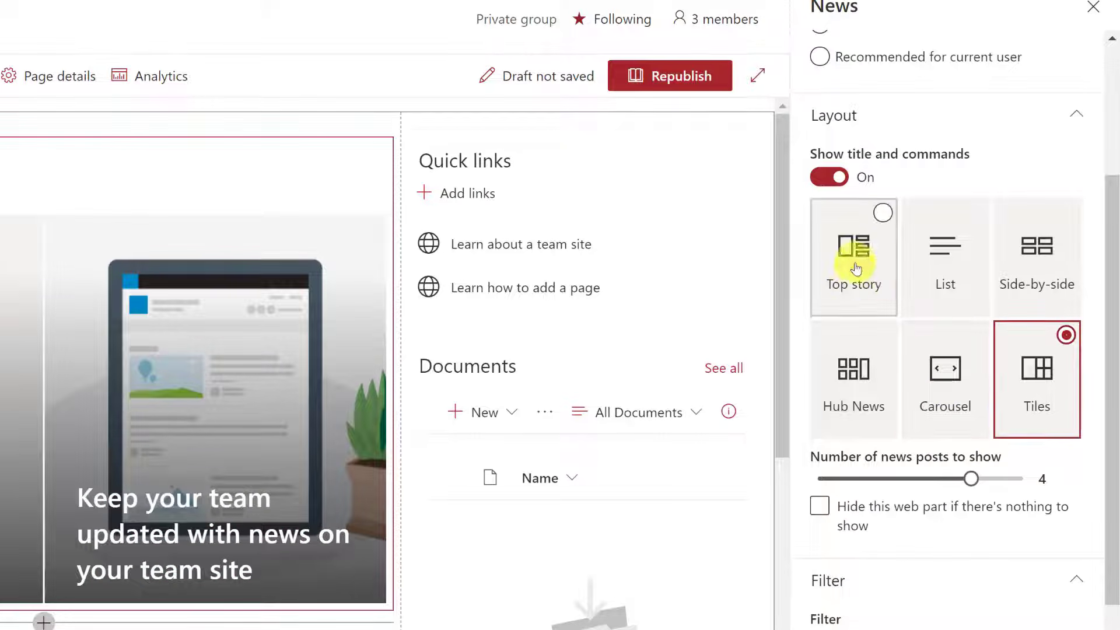
{"action": "left_click", "coordinate": [881, 214]}
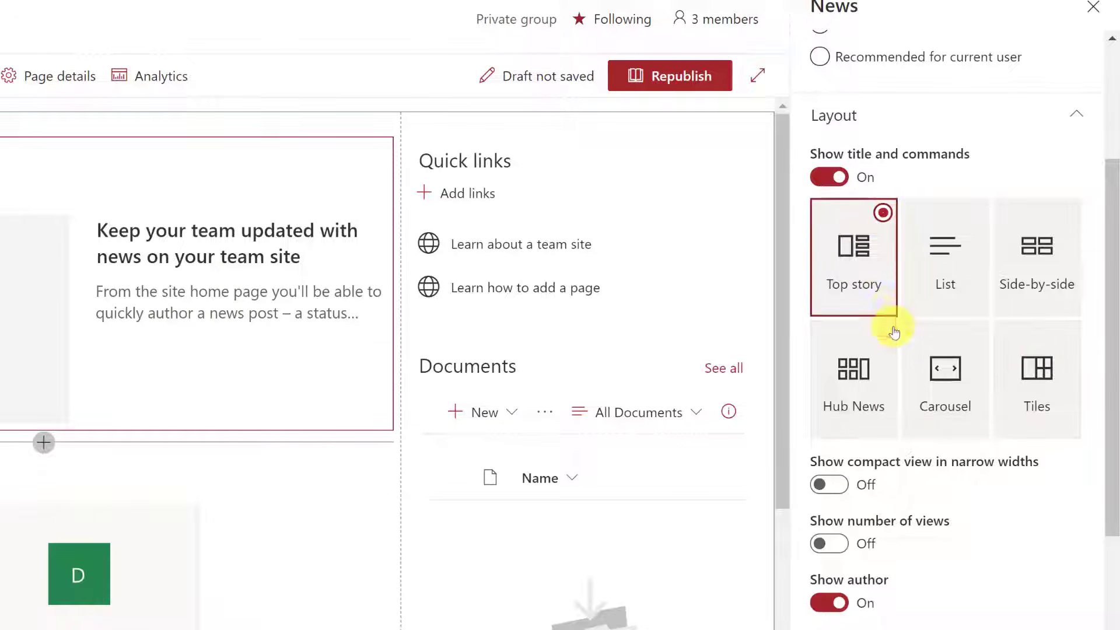
Step: Review the News web part's remaining display options and its filter, audience targeting and organizing settings
{"action": "scroll", "coordinate": [910, 421], "scroll_direction": "down", "scroll_amount": 2}
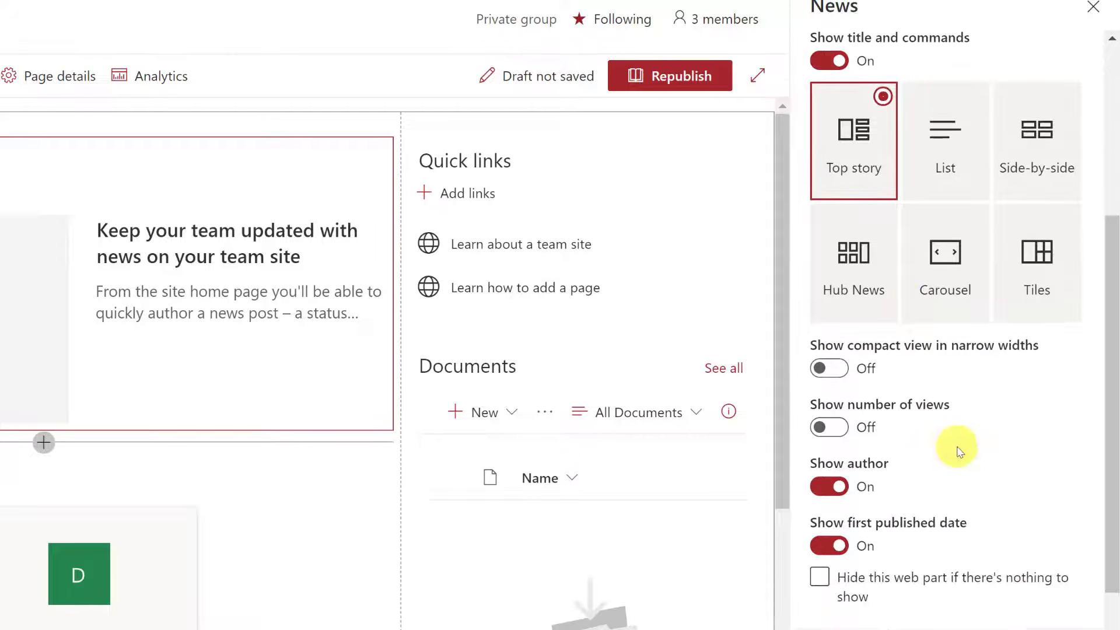
{"action": "scroll", "coordinate": [950, 440], "scroll_direction": "down", "scroll_amount": 2}
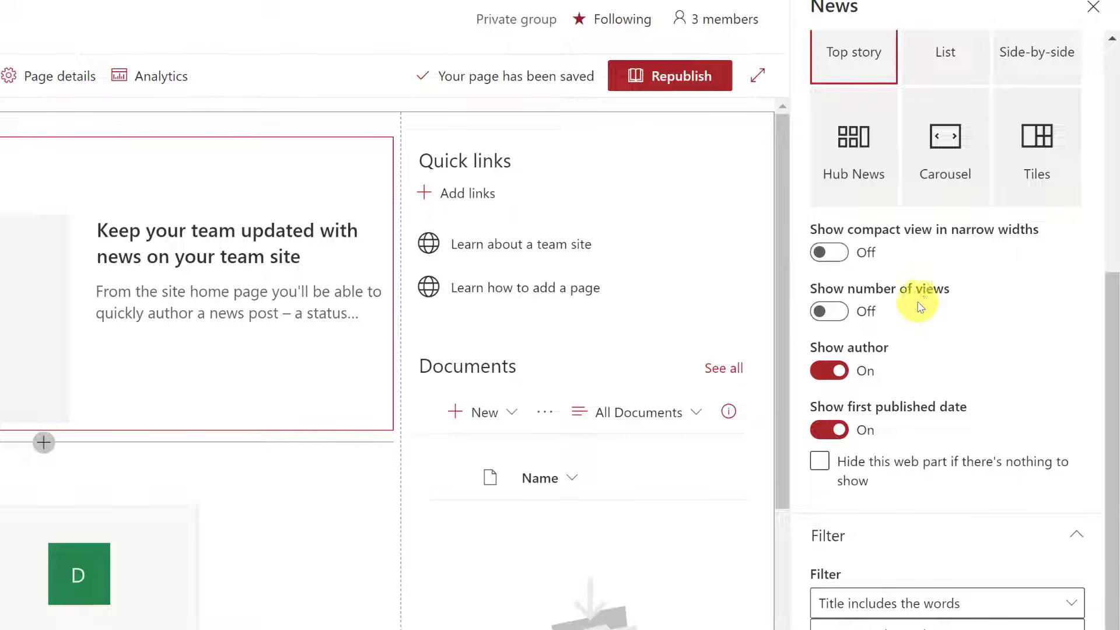
{"action": "scroll", "coordinate": [920, 306], "scroll_direction": "down", "scroll_amount": 2}
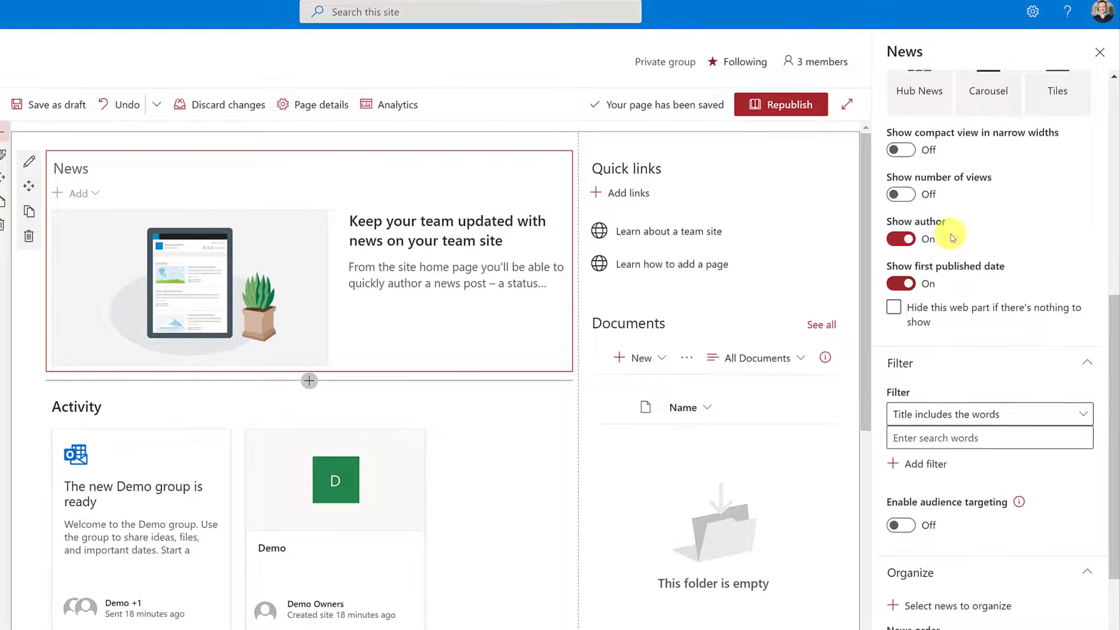
{"action": "left_click", "coordinate": [967, 322]}
{"action": "left_click", "coordinate": [968, 329]}
{"action": "scroll", "coordinate": [963, 324], "scroll_direction": "down", "scroll_amount": 2}
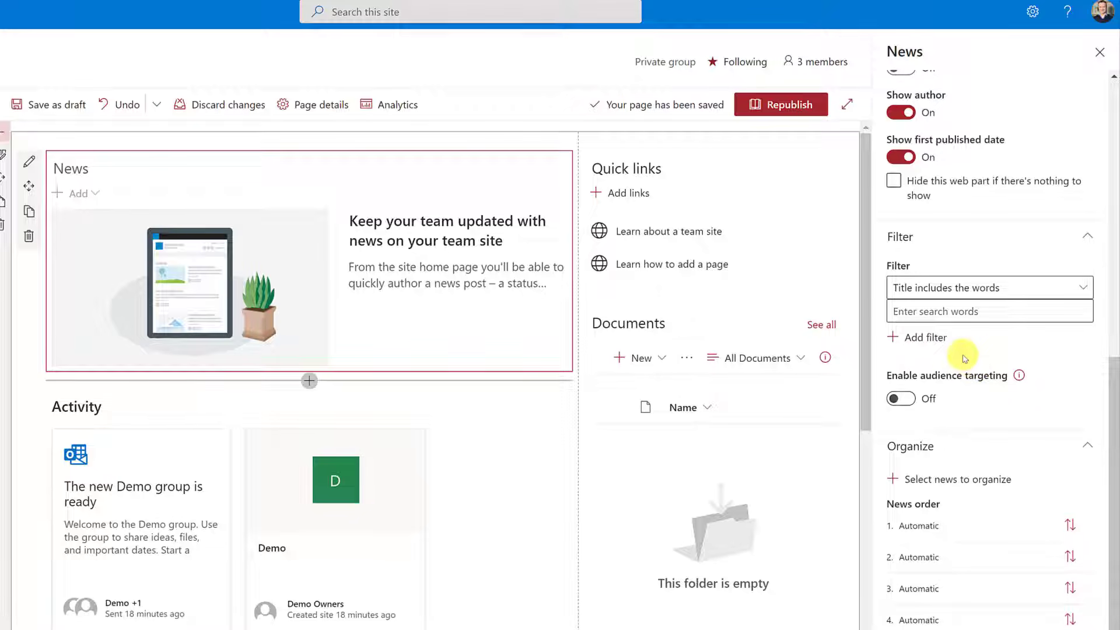
Step: Look at the Activity web part's settings and the layout options of the section that contains it
{"action": "left_click", "coordinate": [103, 420]}
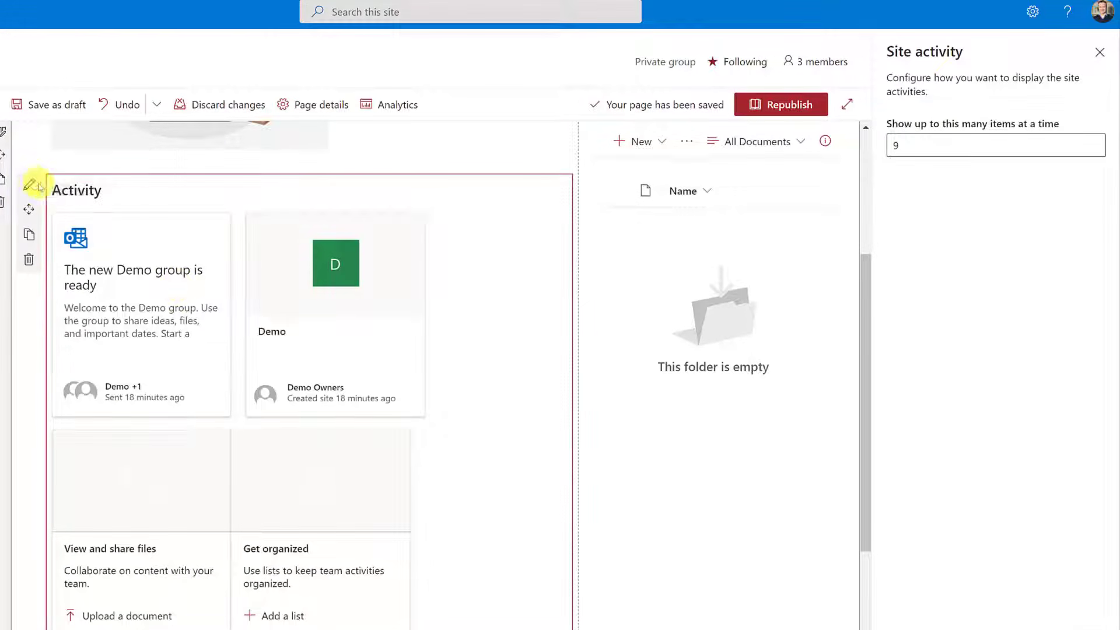
{"action": "left_click", "coordinate": [29, 456]}
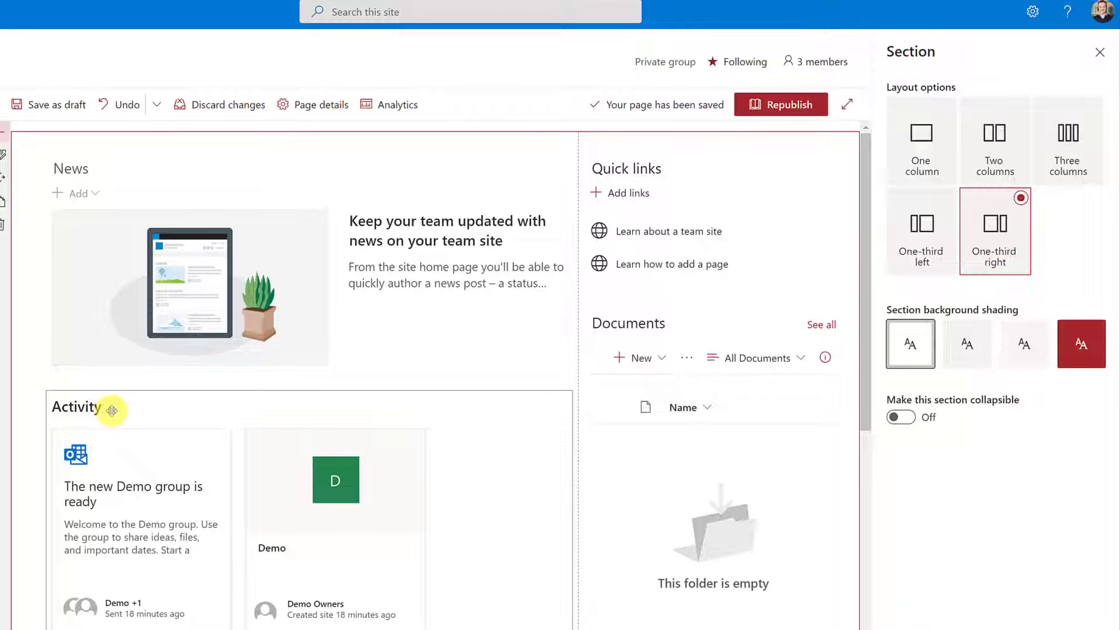
{"action": "left_click", "coordinate": [115, 412]}
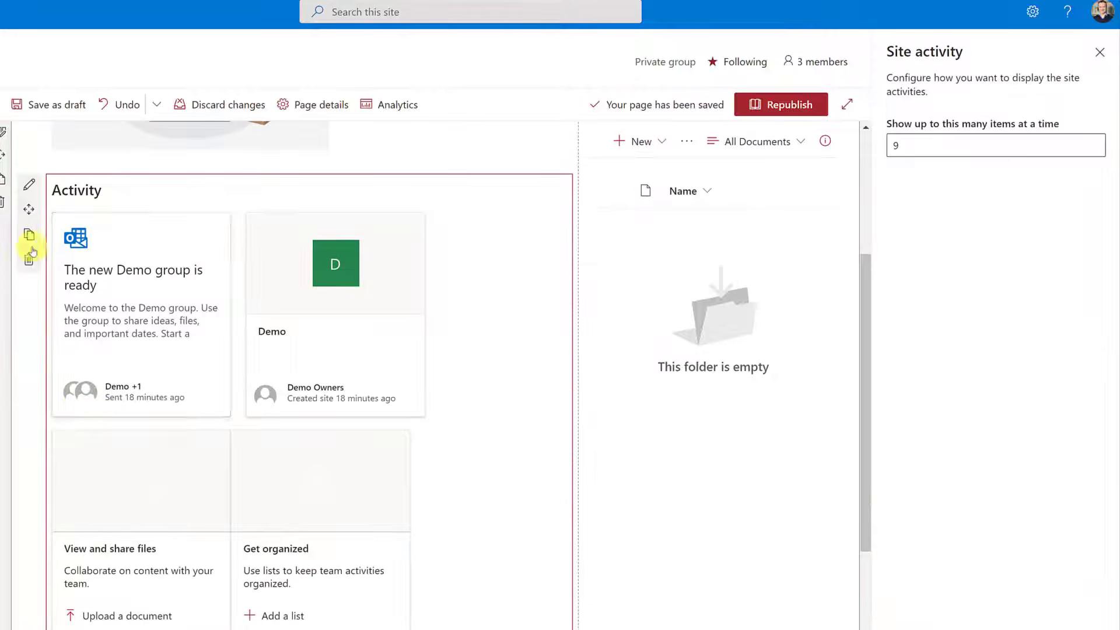
{"action": "scroll", "coordinate": [251, 285], "scroll_direction": "up", "scroll_amount": 1}
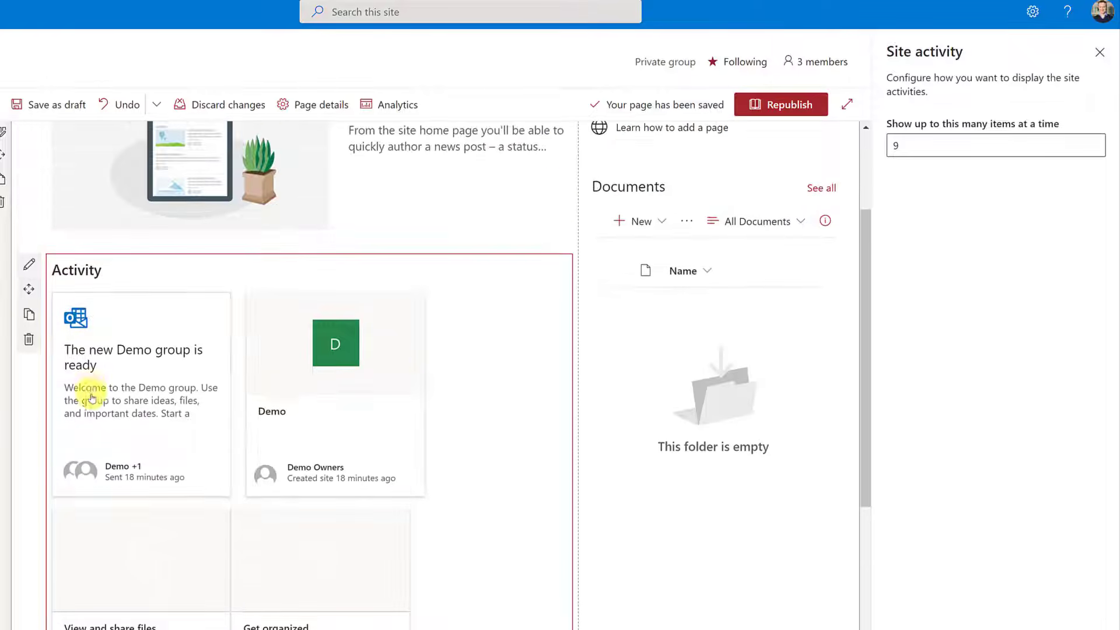
{"action": "left_click", "coordinate": [30, 431]}
{"action": "scroll", "coordinate": [152, 418], "scroll_direction": "up", "scroll_amount": 2}
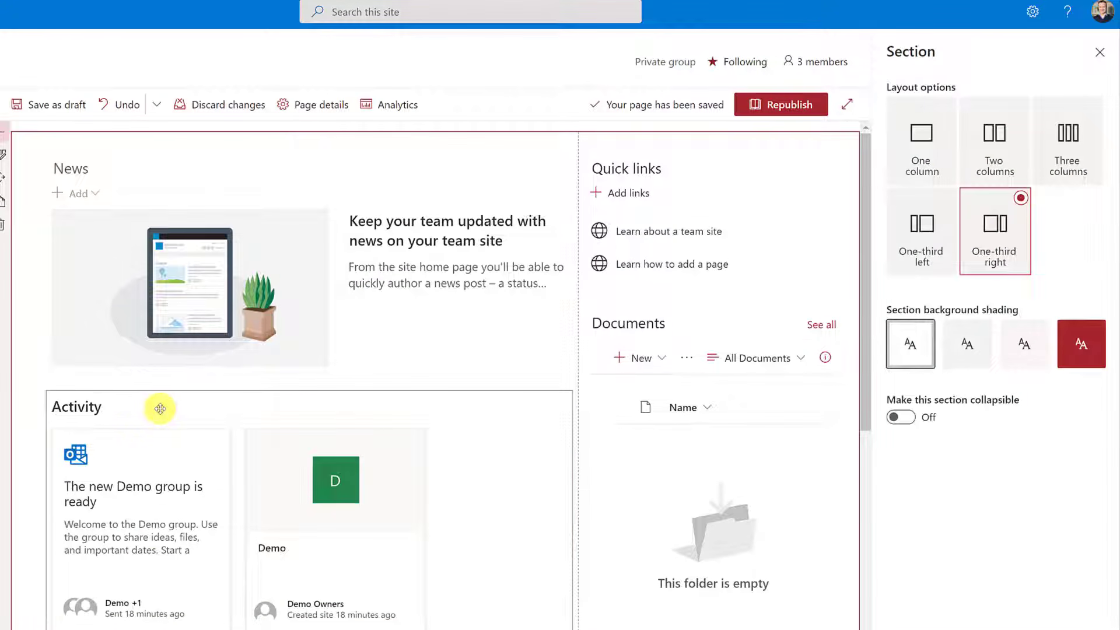
Step: Move the Activity web part above News and place Quick links between Activity and News in the first column
{"action": "left_click_drag", "start_coordinate": [148, 410], "coordinate": [140, 192]}
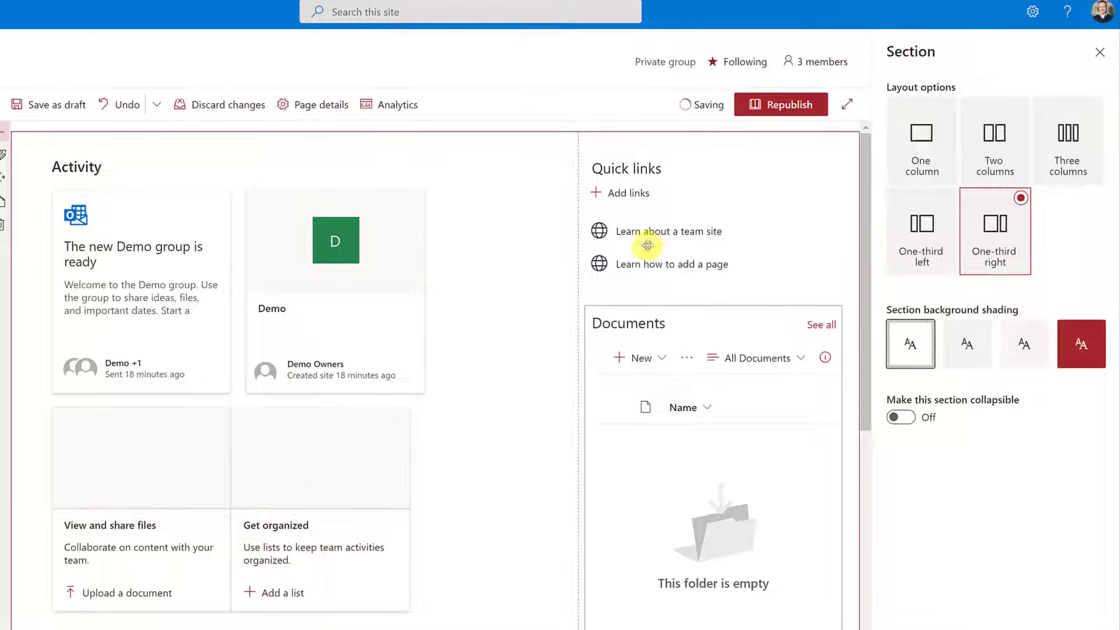
{"action": "left_click_drag", "start_coordinate": [609, 161], "coordinate": [68, 560]}
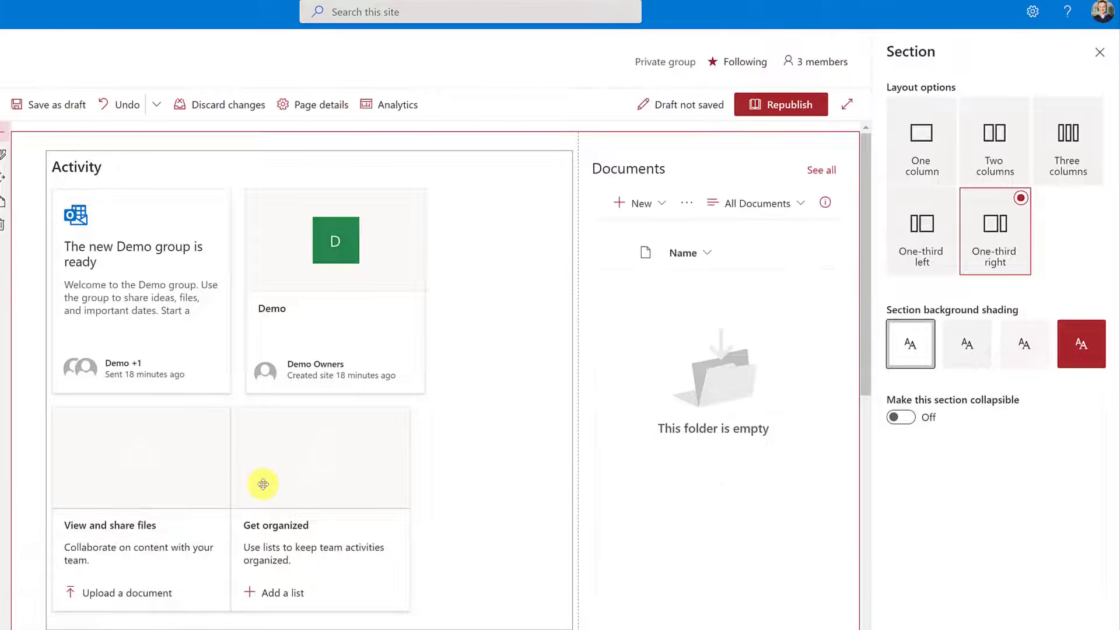
{"action": "scroll", "coordinate": [350, 455], "scroll_direction": "down", "scroll_amount": 3}
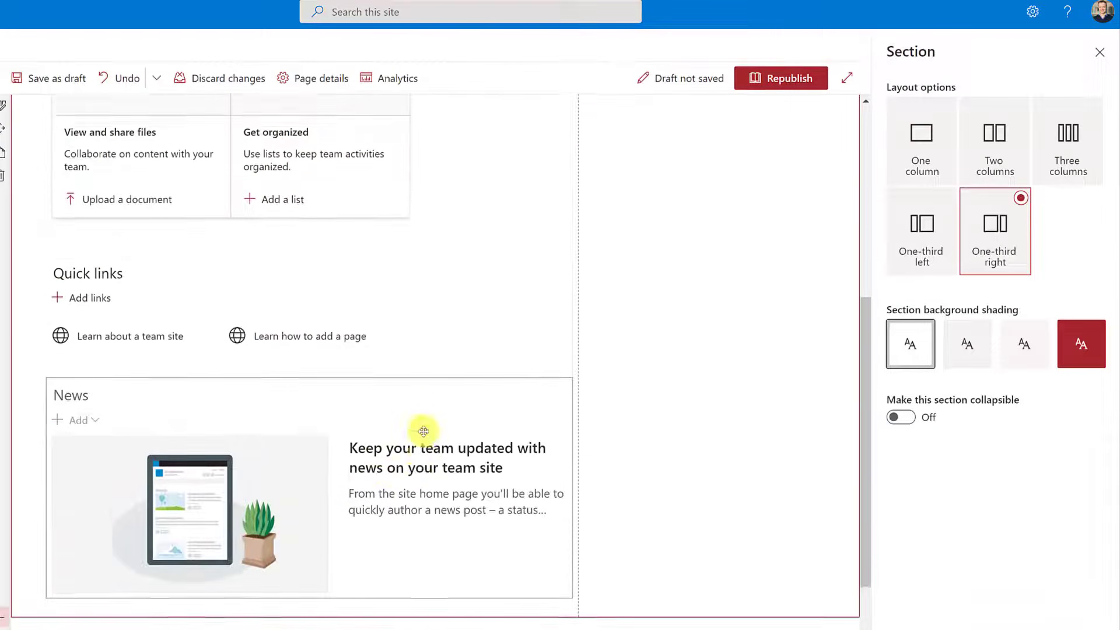
{"action": "scroll", "coordinate": [424, 435], "scroll_direction": "up", "scroll_amount": 7}
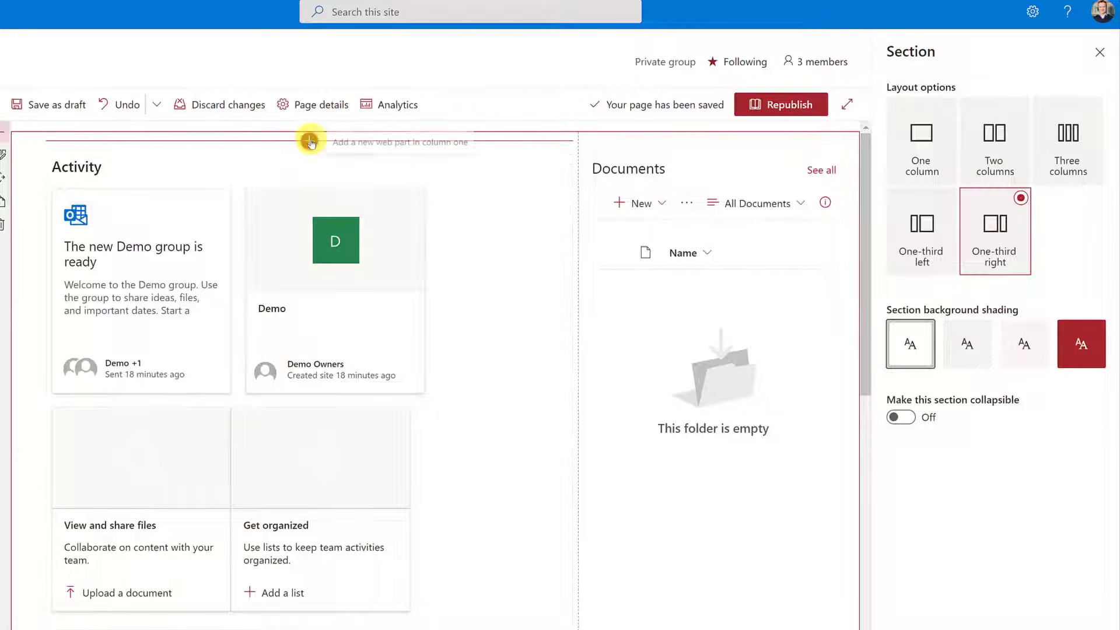
Step: Browse the available web parts, add a Twitter web part above Activity in the first column, and republish the page
{"action": "left_click", "coordinate": [310, 141]}
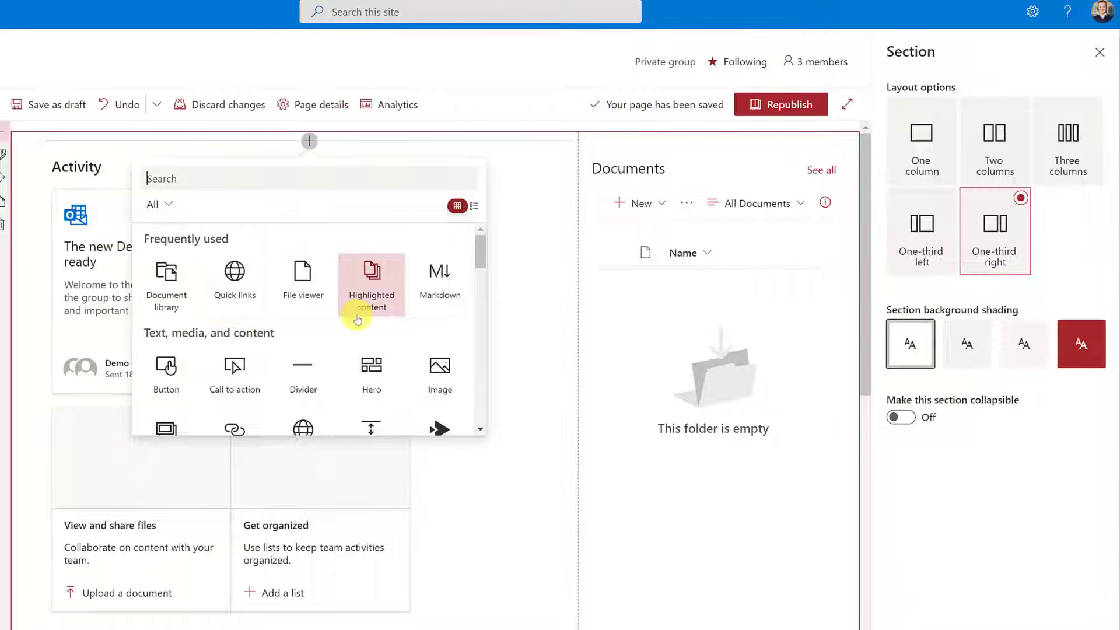
{"action": "scroll", "coordinate": [357, 315], "scroll_direction": "down", "scroll_amount": 2}
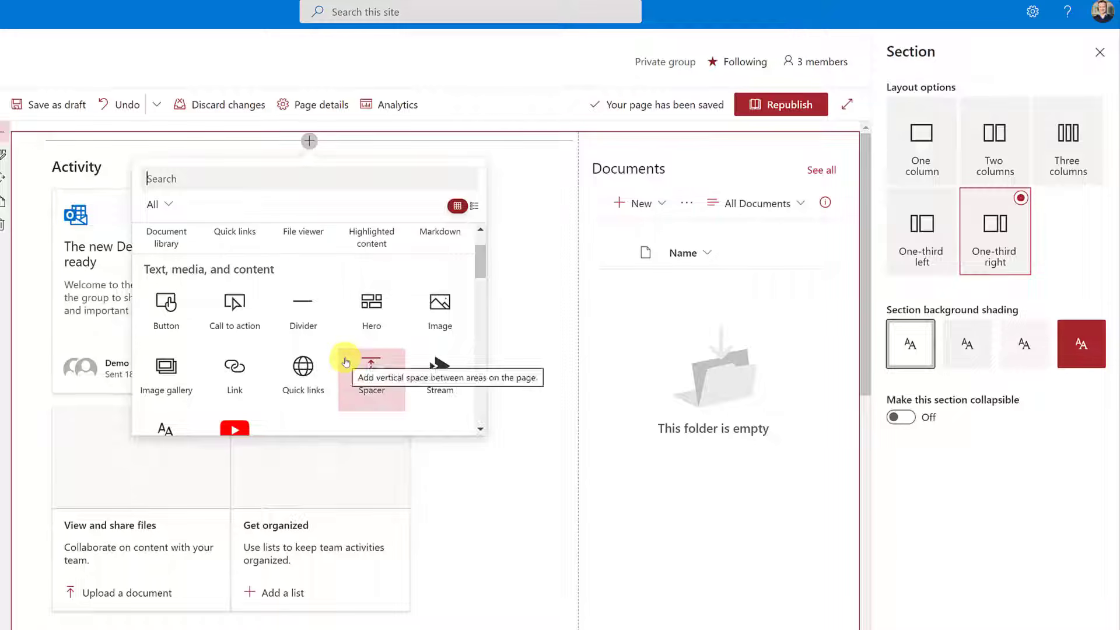
{"action": "scroll", "coordinate": [288, 357], "scroll_direction": "down", "scroll_amount": 1}
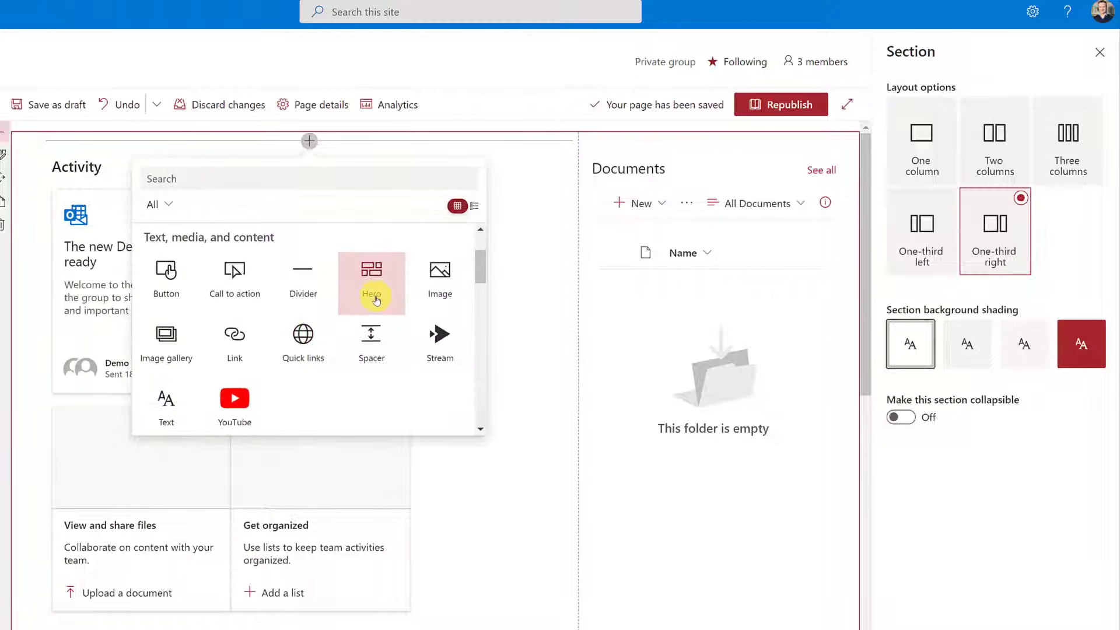
{"action": "scroll", "coordinate": [379, 315], "scroll_direction": "down", "scroll_amount": 2}
{"action": "scroll", "coordinate": [380, 327], "scroll_direction": "down", "scroll_amount": 1}
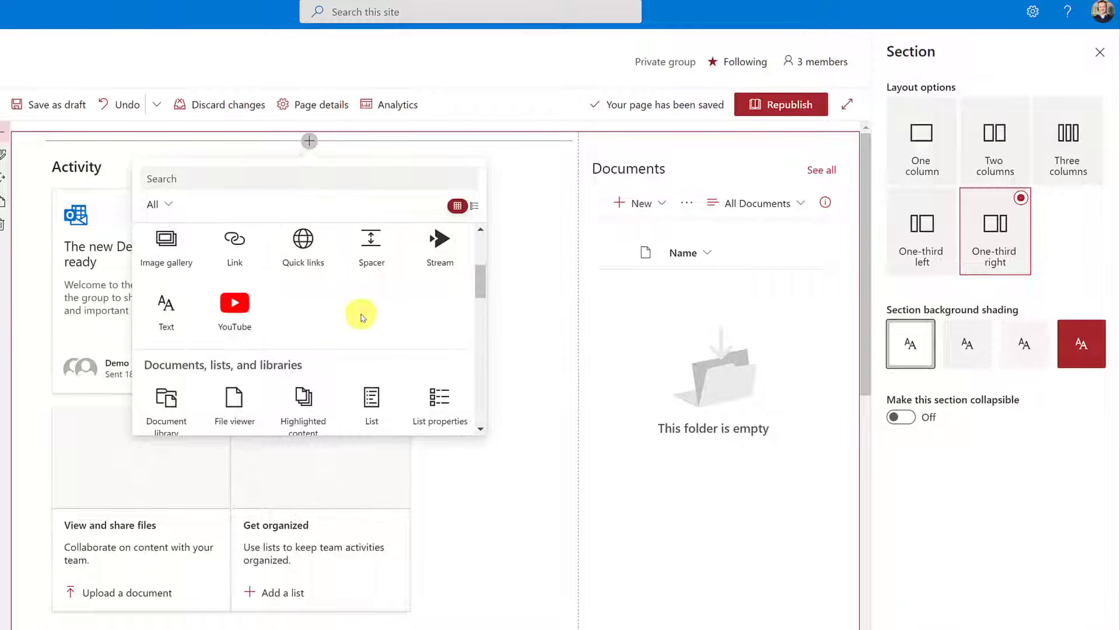
{"action": "scroll", "coordinate": [315, 315], "scroll_direction": "down", "scroll_amount": 2}
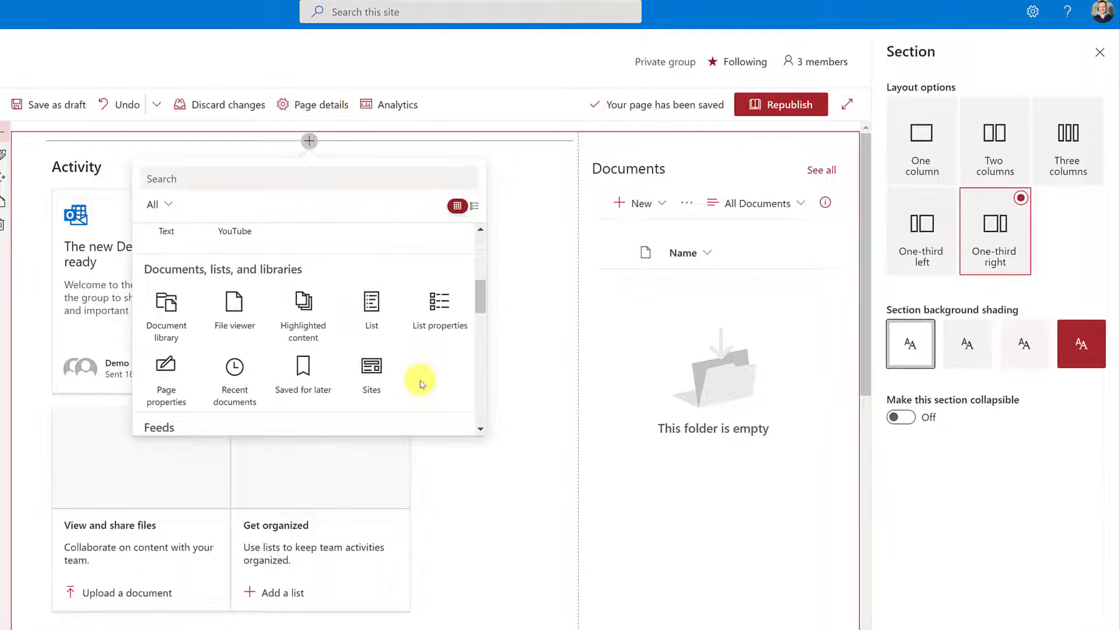
{"action": "scroll", "coordinate": [420, 382], "scroll_direction": "down", "scroll_amount": 1}
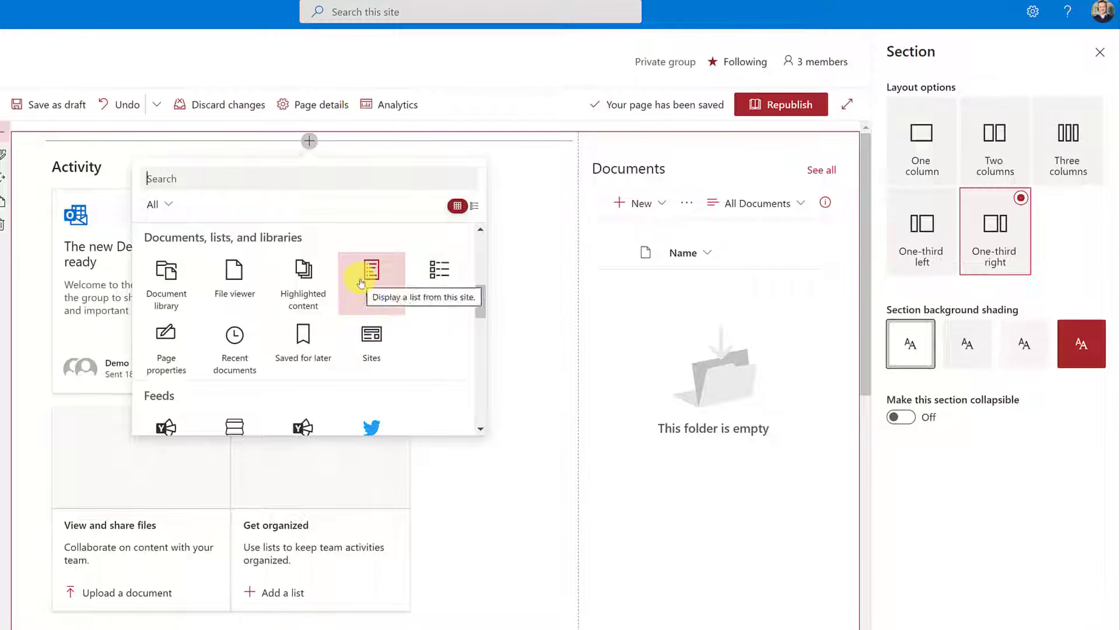
{"action": "scroll", "coordinate": [371, 332], "scroll_direction": "down", "scroll_amount": 3}
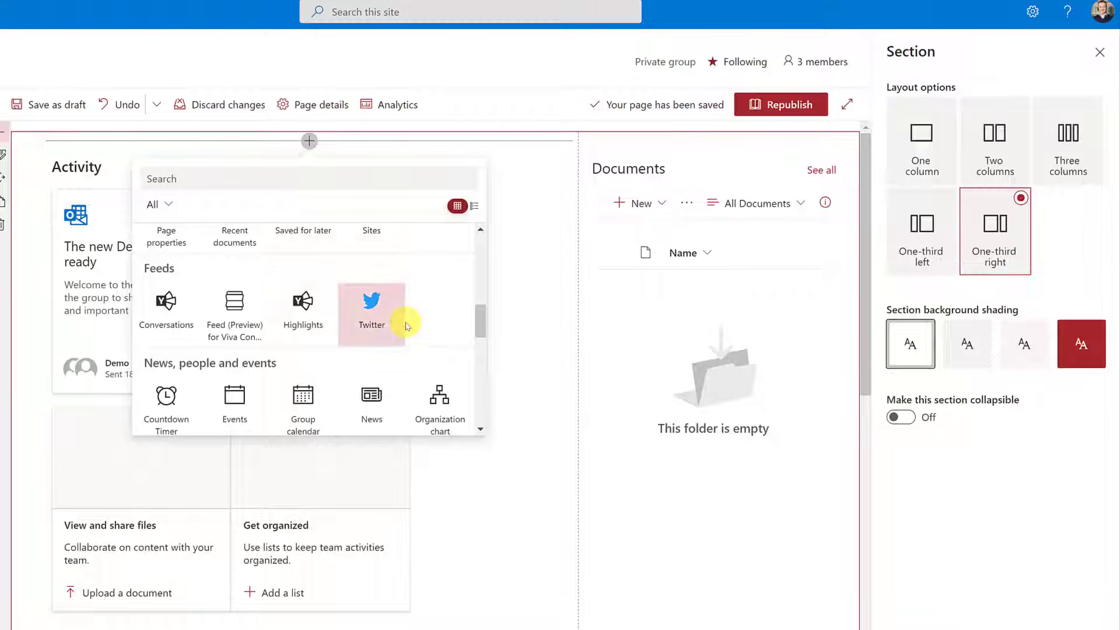
{"action": "scroll", "coordinate": [407, 327], "scroll_direction": "down", "scroll_amount": 1}
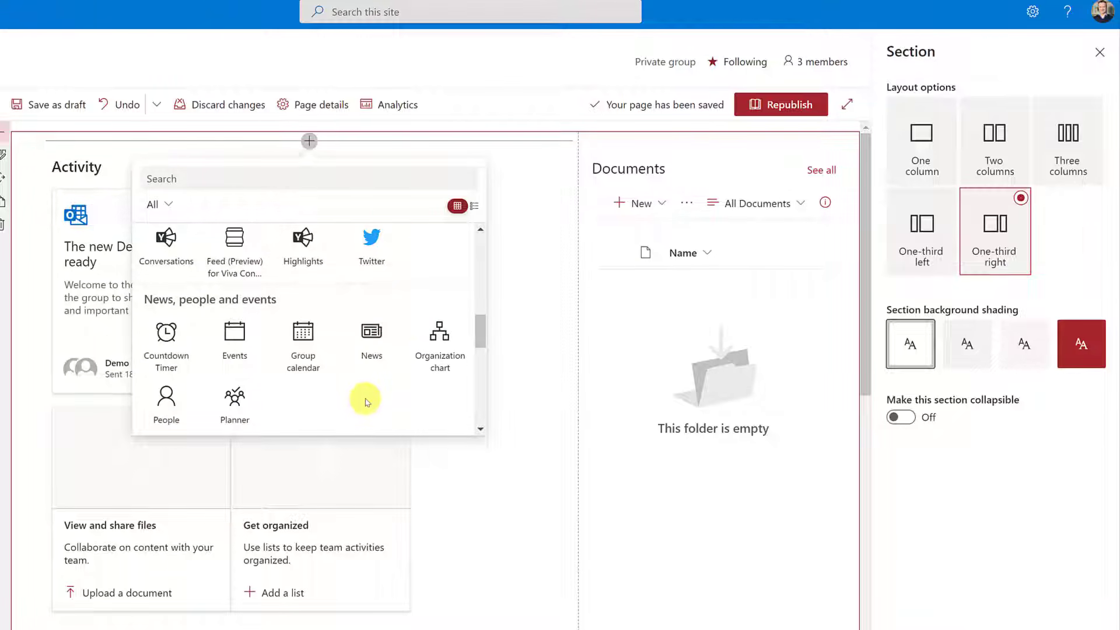
{"action": "scroll", "coordinate": [366, 403], "scroll_direction": "up", "scroll_amount": 1}
{"action": "left_click", "coordinate": [373, 306]}
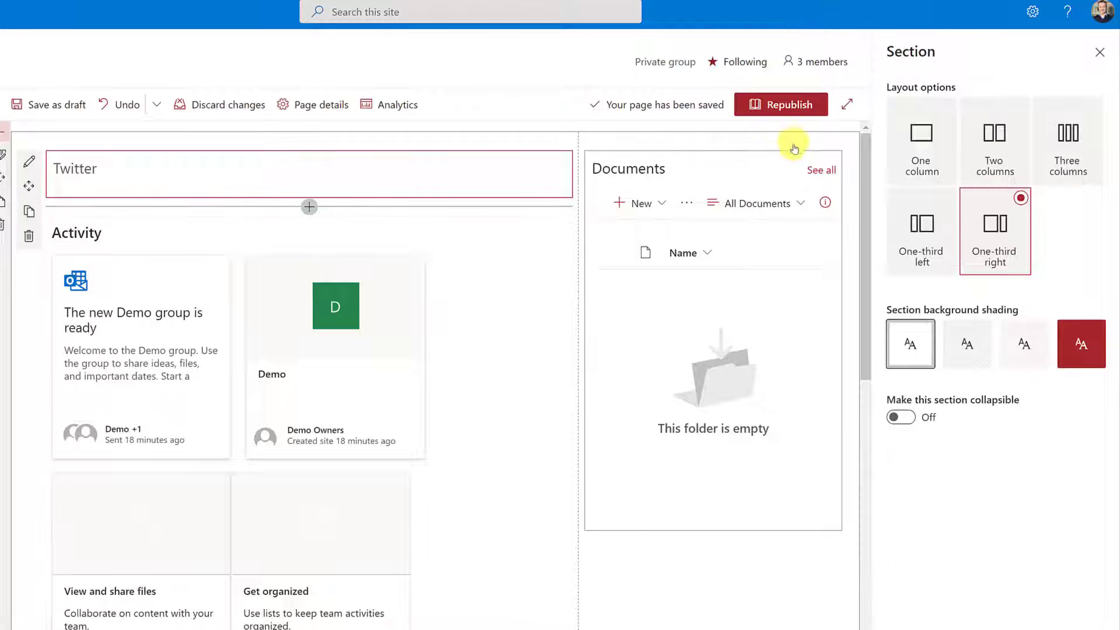
{"action": "left_click", "coordinate": [789, 109]}
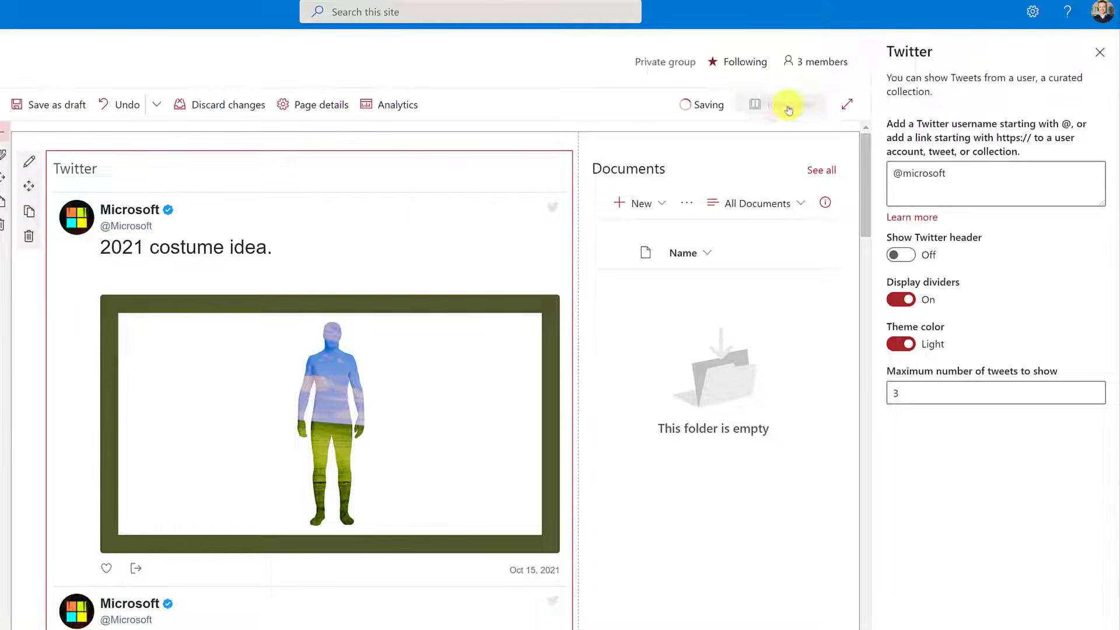
Step: Change the layout of the section containing the Twitter and Documents web parts to two columns
{"action": "left_click", "coordinate": [699, 241]}
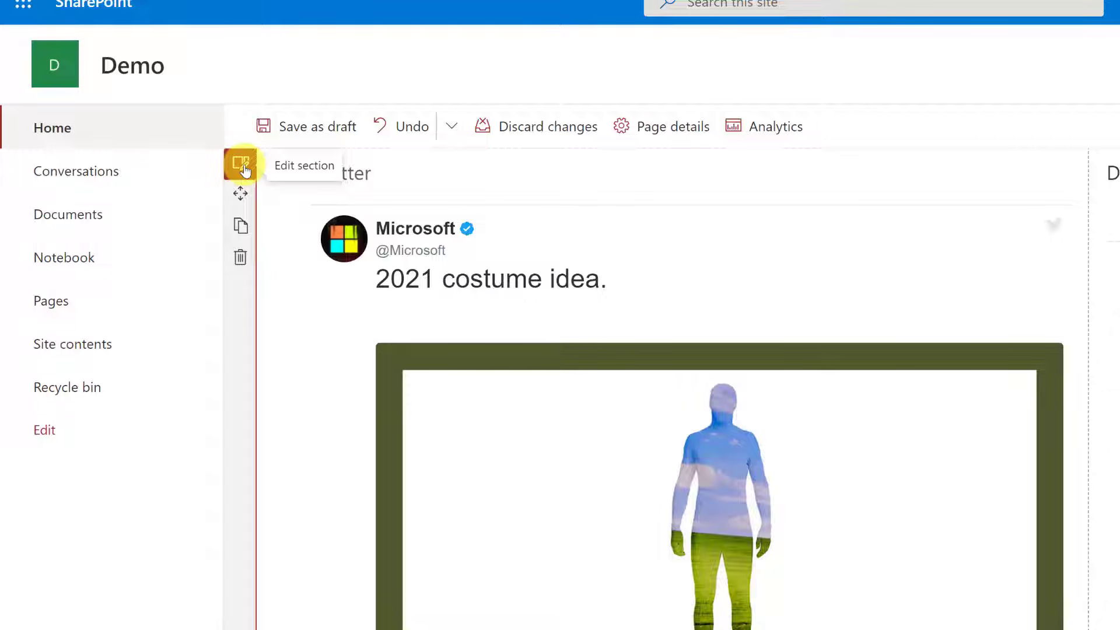
{"action": "left_click", "coordinate": [243, 168]}
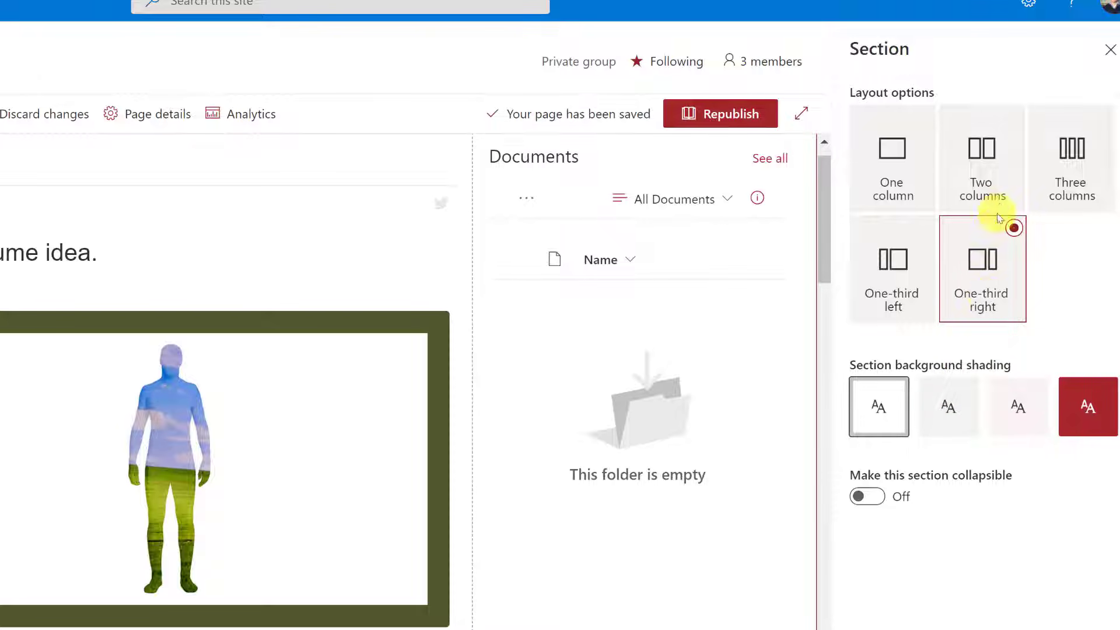
{"action": "left_click", "coordinate": [981, 163]}
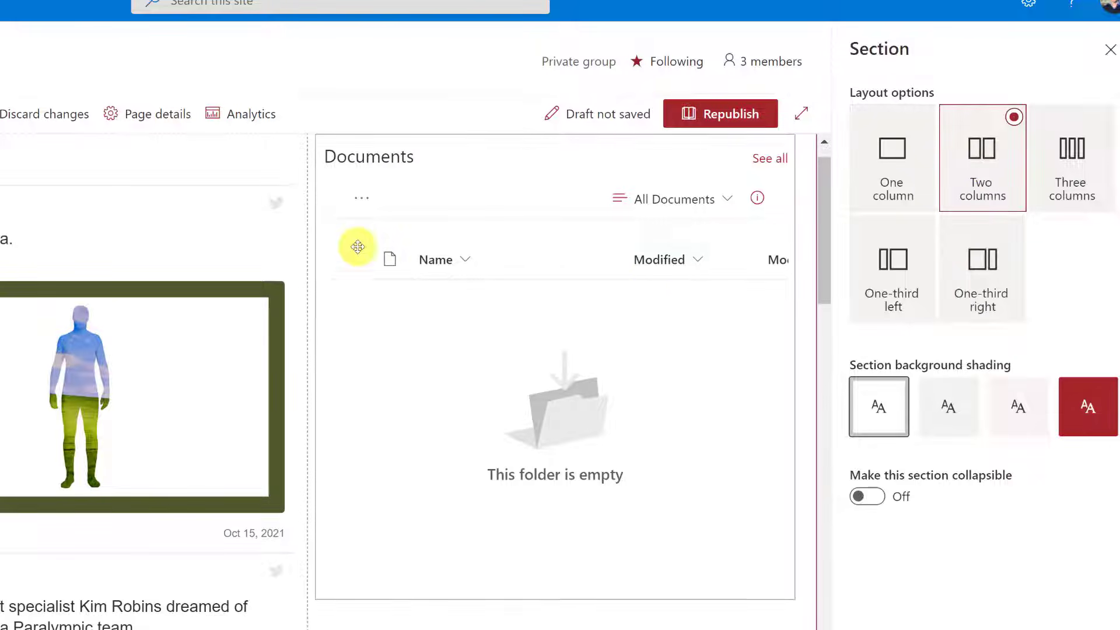
Step: Set the Twitter and Documents section to three columns with solid red shading, try its collapsible option, and republish the page
{"action": "left_click", "coordinate": [1100, 168]}
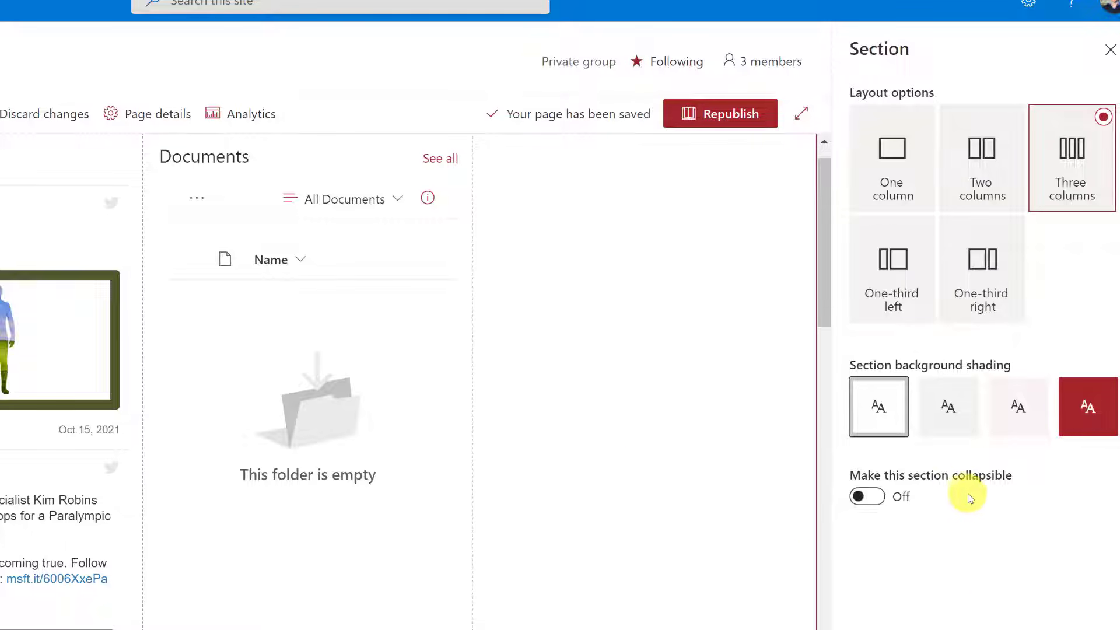
{"action": "left_click", "coordinate": [1086, 418]}
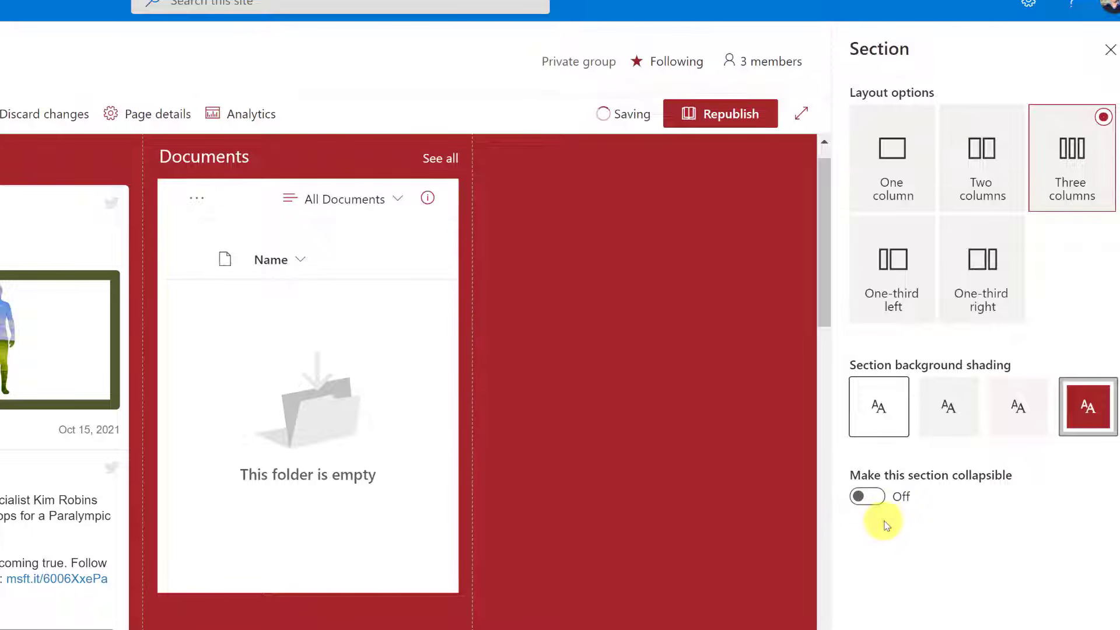
{"action": "left_click", "coordinate": [864, 496]}
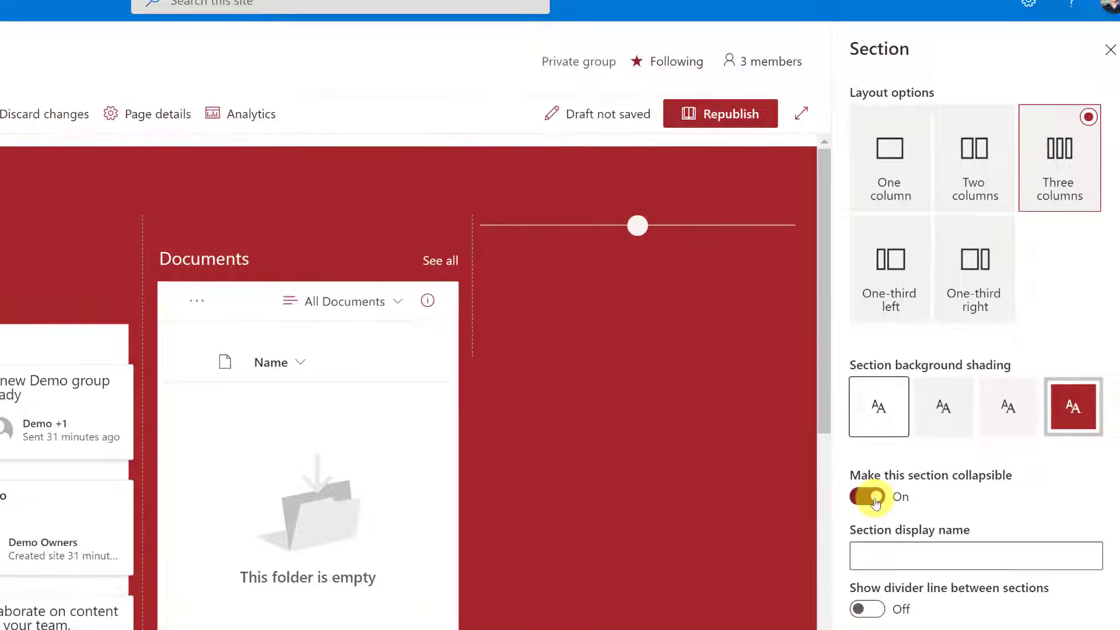
{"action": "left_click", "coordinate": [869, 498]}
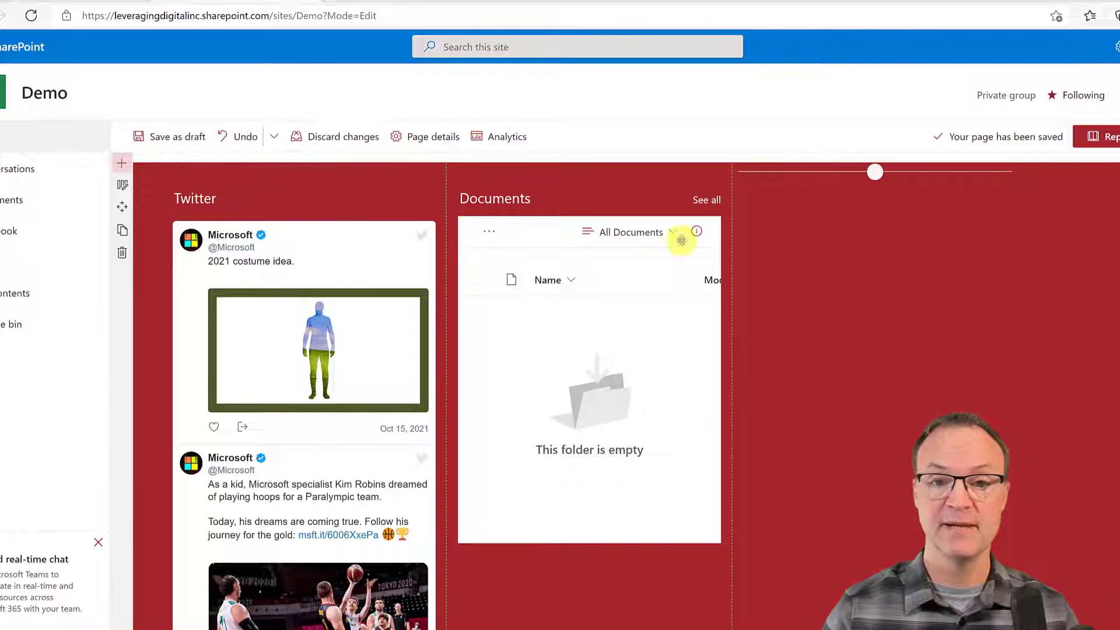
{"action": "left_click", "coordinate": [1104, 137]}
{"action": "left_click", "coordinate": [968, 265]}
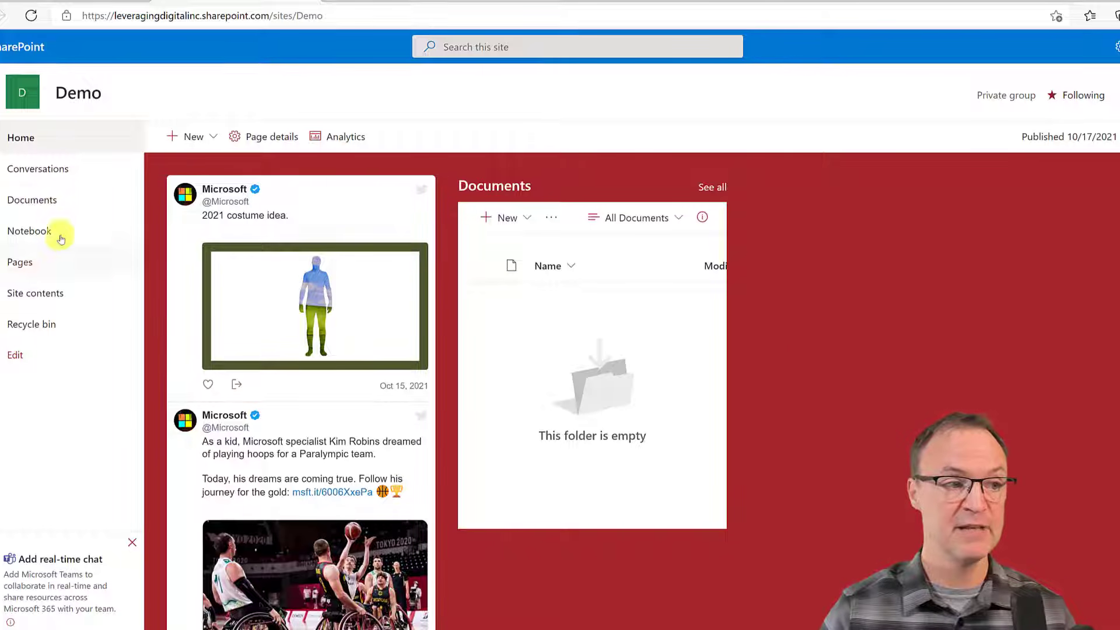
Step: Create a new page in the Demo site from the built-in Visual template
{"action": "left_click", "coordinate": [217, 143]}
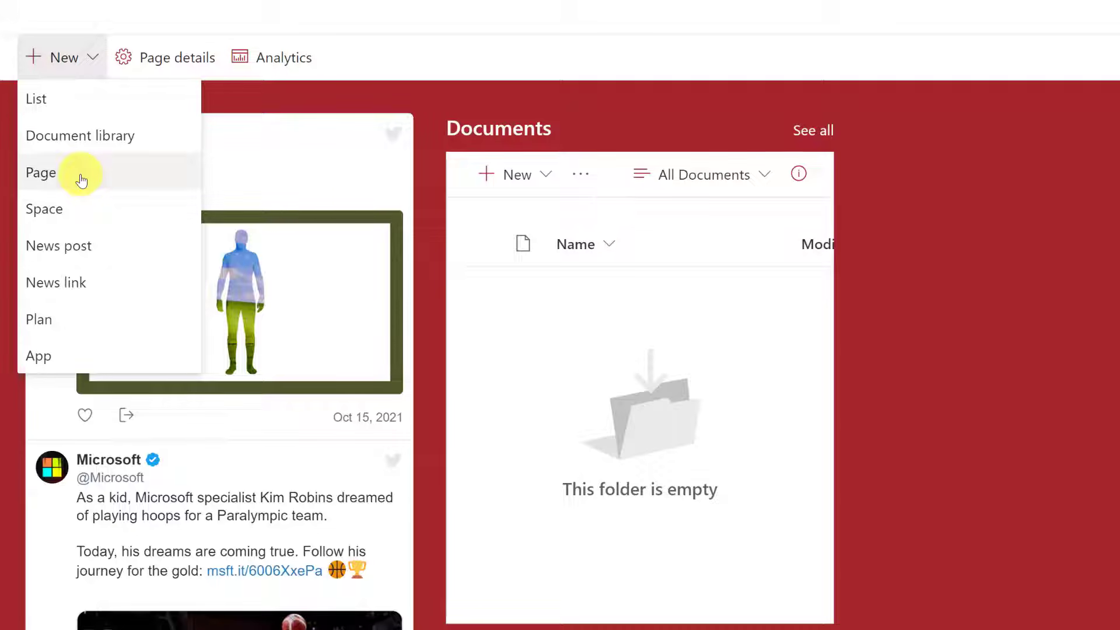
{"action": "left_click", "coordinate": [52, 172]}
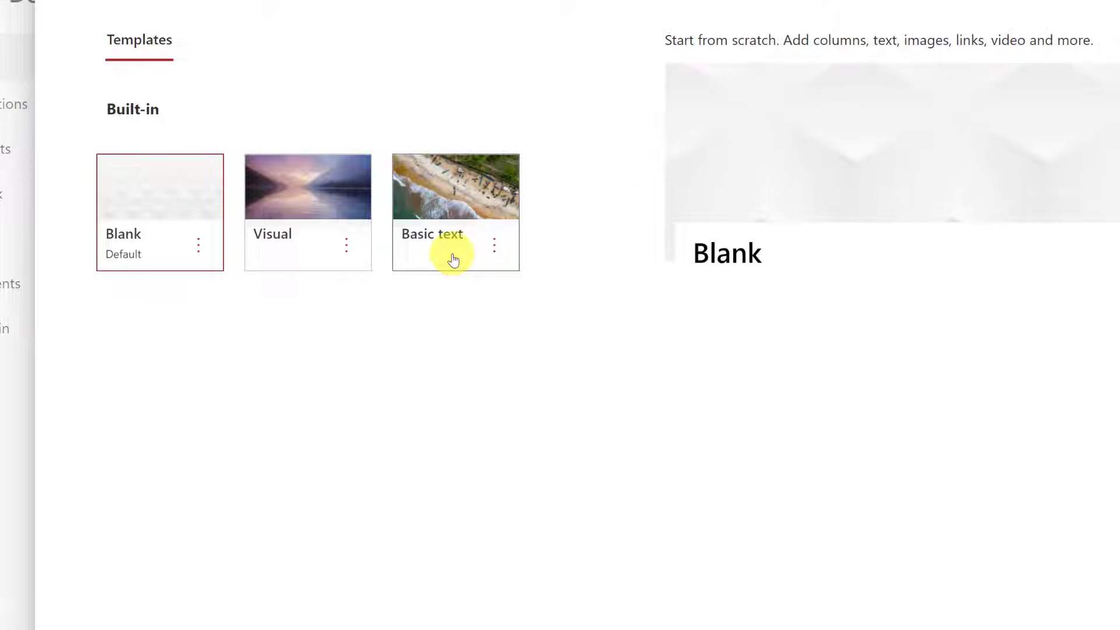
{"action": "left_click", "coordinate": [325, 217]}
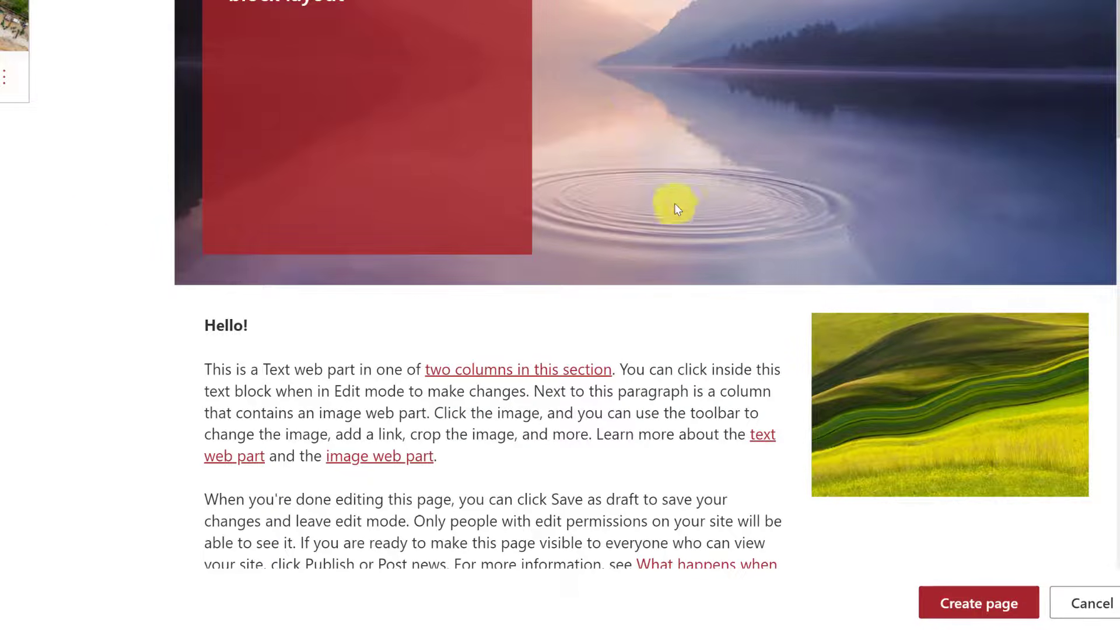
{"action": "left_click", "coordinate": [978, 604]}
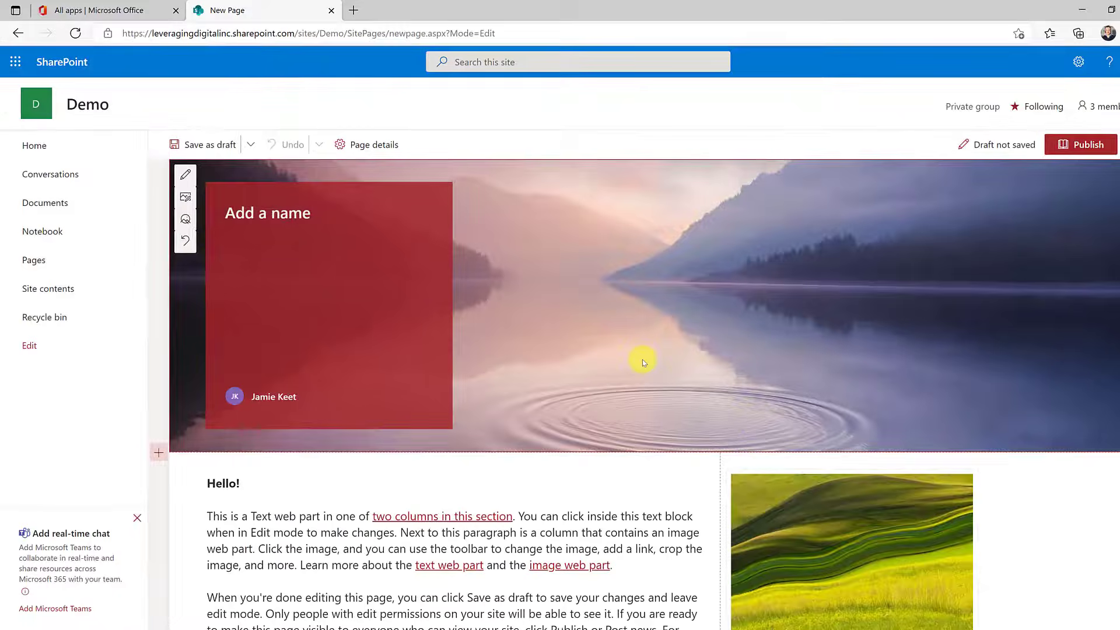
Step: Look through the sections, images and placeholder text that the Visual template put on the new page
{"action": "scroll", "coordinate": [625, 342], "scroll_direction": "down", "scroll_amount": 2}
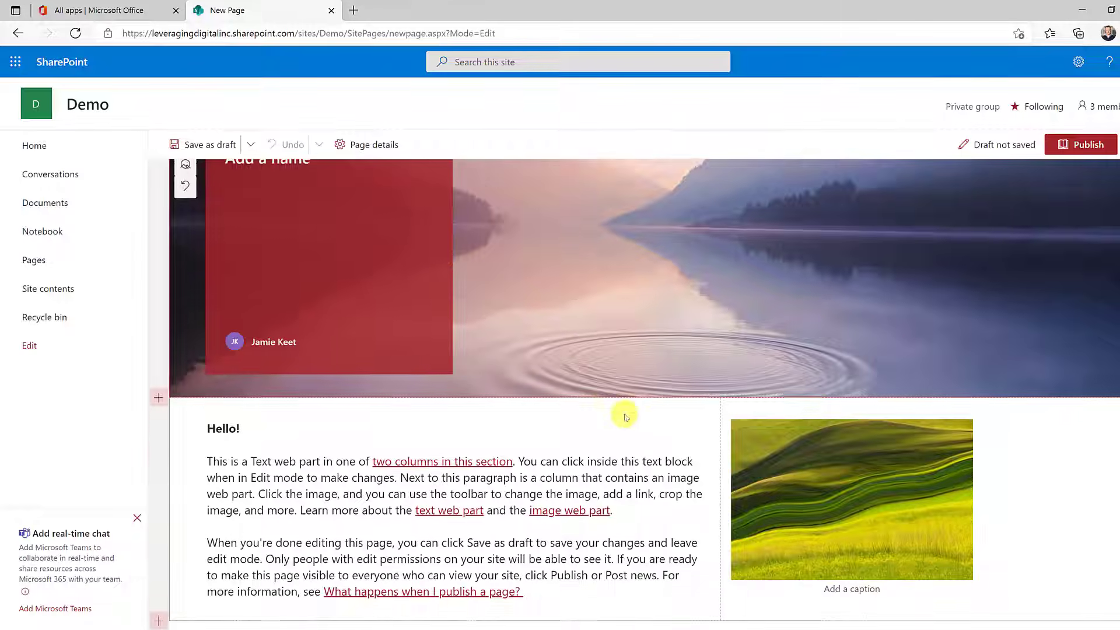
{"action": "scroll", "coordinate": [638, 432], "scroll_direction": "down", "scroll_amount": 10}
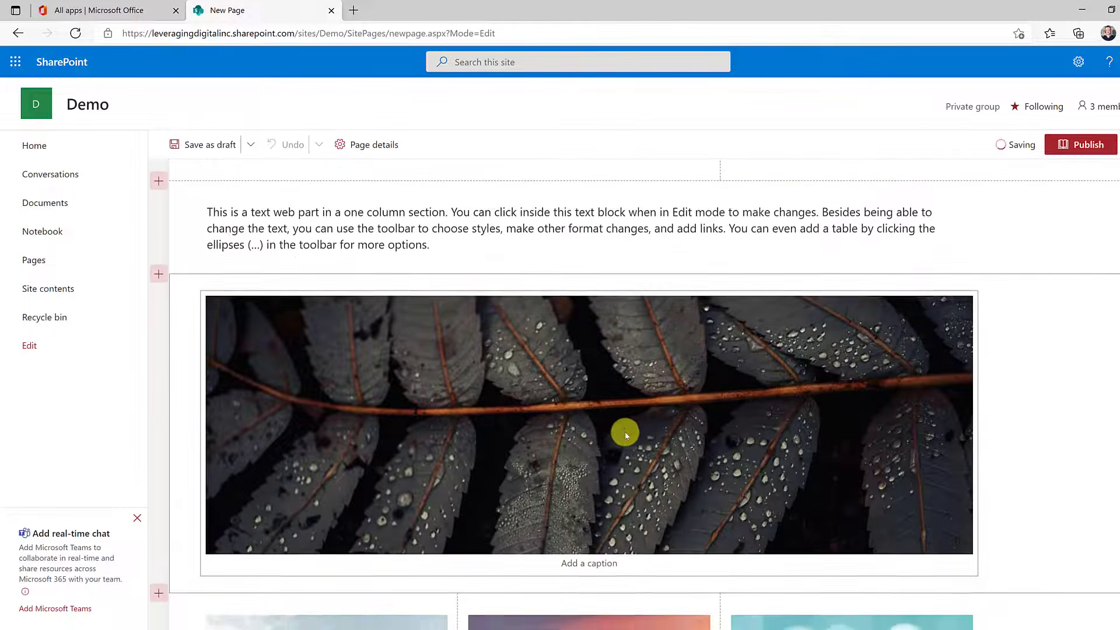
{"action": "scroll", "coordinate": [622, 430], "scroll_direction": "down", "scroll_amount": 4}
{"action": "scroll", "coordinate": [617, 426], "scroll_direction": "up", "scroll_amount": 5}
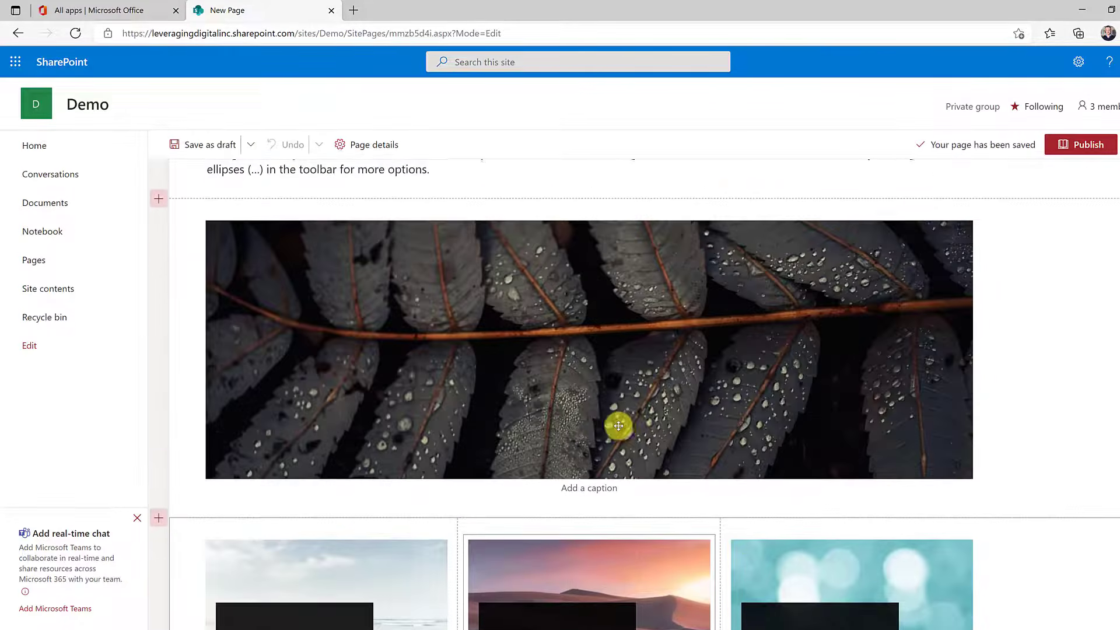
{"action": "scroll", "coordinate": [617, 425], "scroll_direction": "down", "scroll_amount": 5}
{"action": "scroll", "coordinate": [617, 424], "scroll_direction": "down", "scroll_amount": 3}
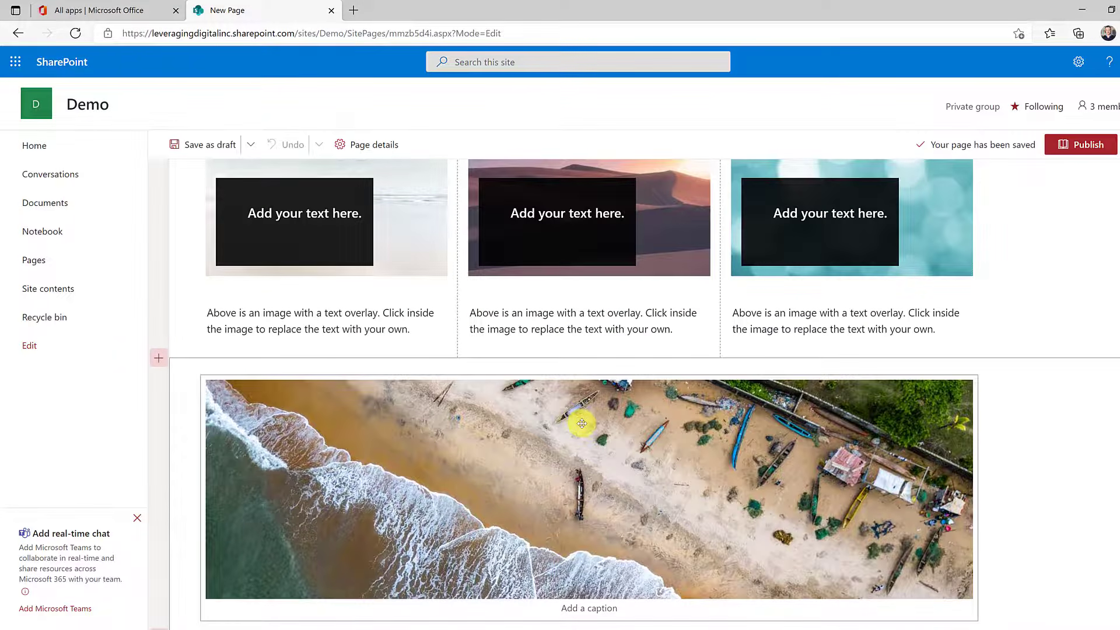
{"action": "scroll", "coordinate": [581, 423], "scroll_direction": "up", "scroll_amount": 12}
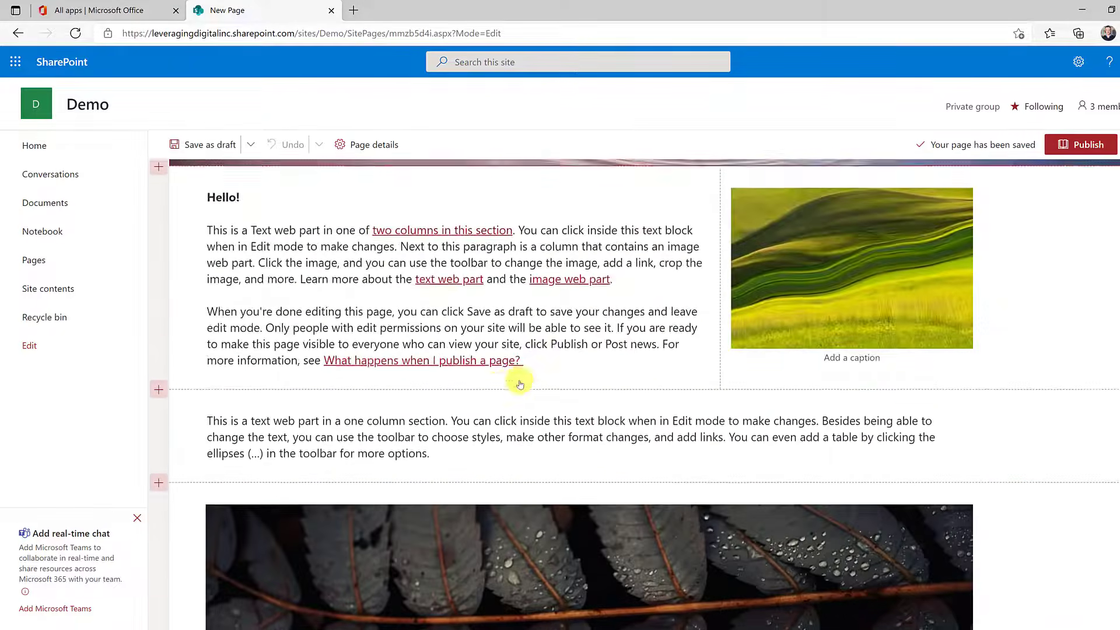
{"action": "scroll", "coordinate": [487, 426], "scroll_direction": "up", "scroll_amount": 4}
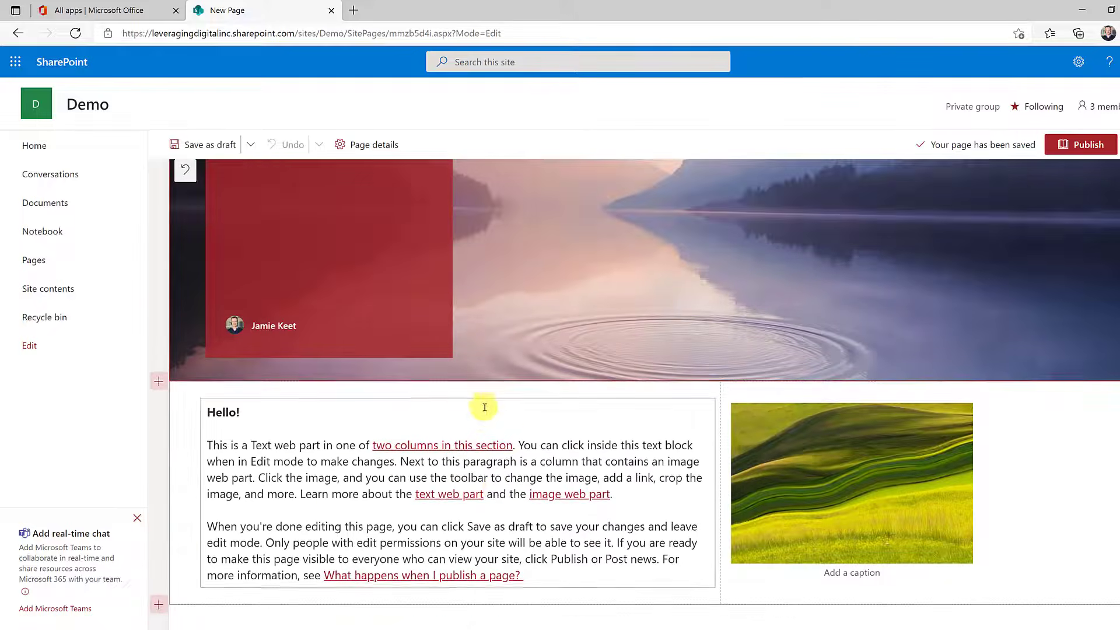
Step: Enter New Page as the name in the page's title area
{"action": "scroll", "coordinate": [493, 476], "scroll_direction": "up", "scroll_amount": 1}
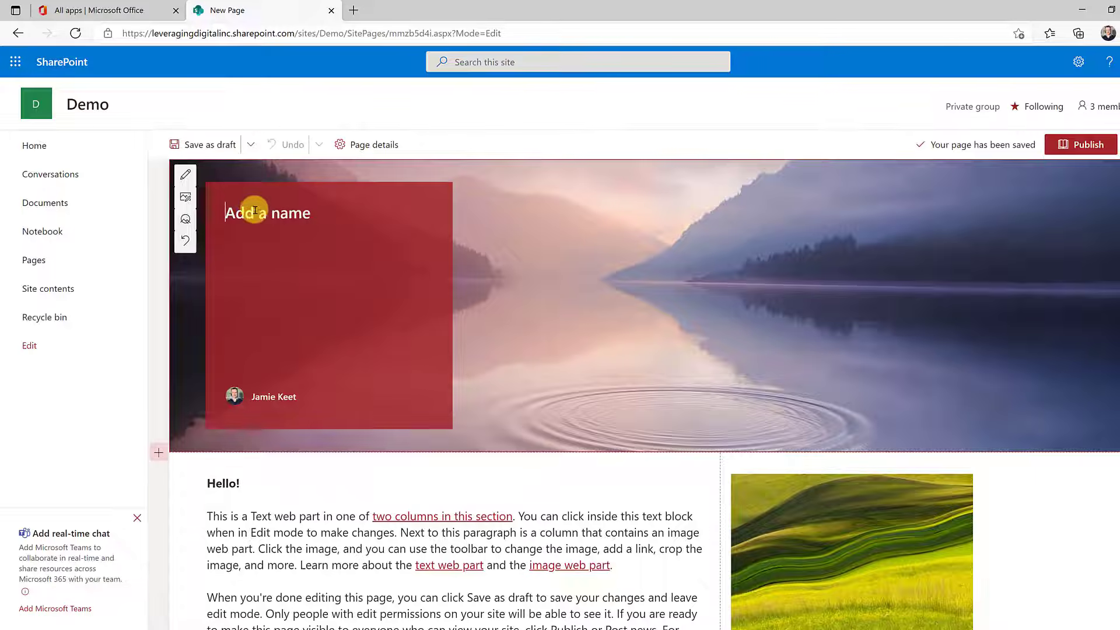
{"action": "type", "text": "New Page"}
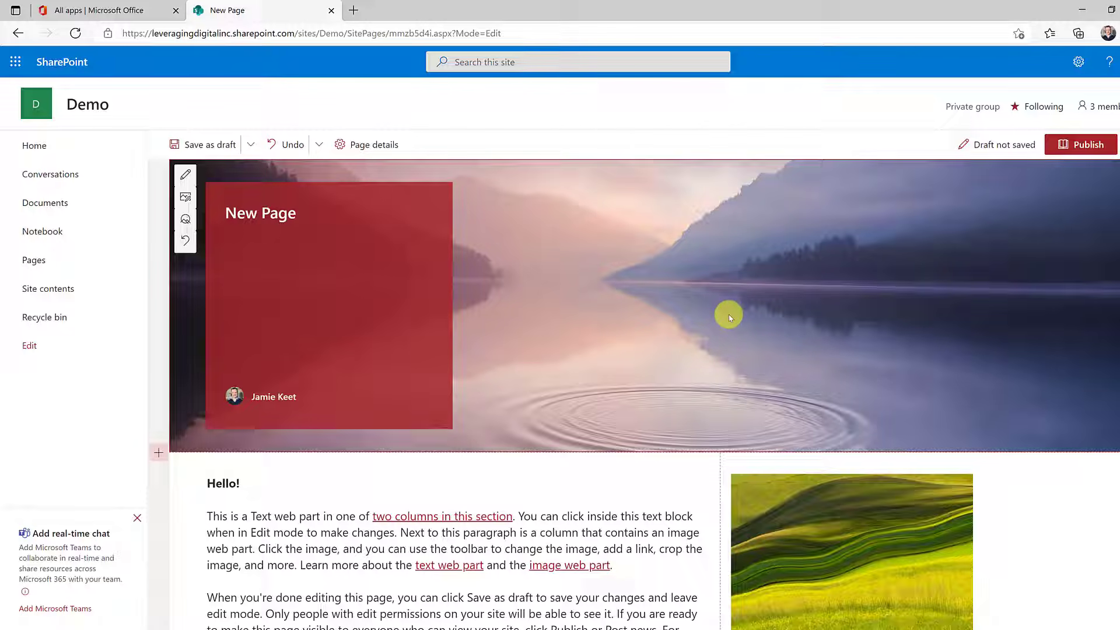
Step: Try the Image and title layout and centered alignment for the title area, then restore Color block and left alignment and review the remaining options
{"action": "left_click", "coordinate": [187, 175]}
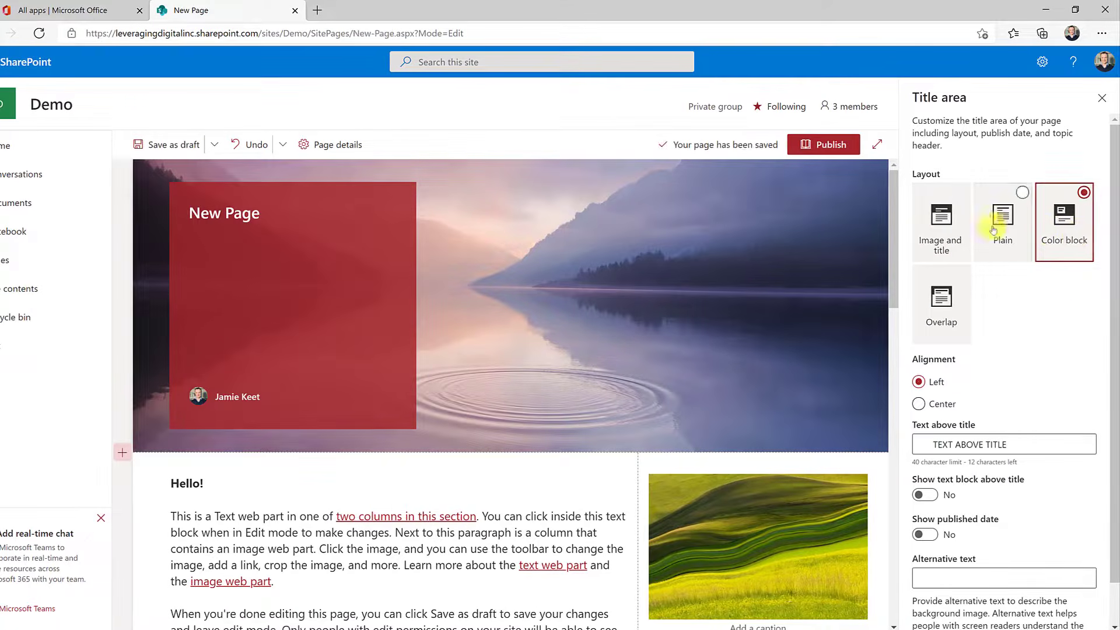
{"action": "left_click", "coordinate": [945, 234]}
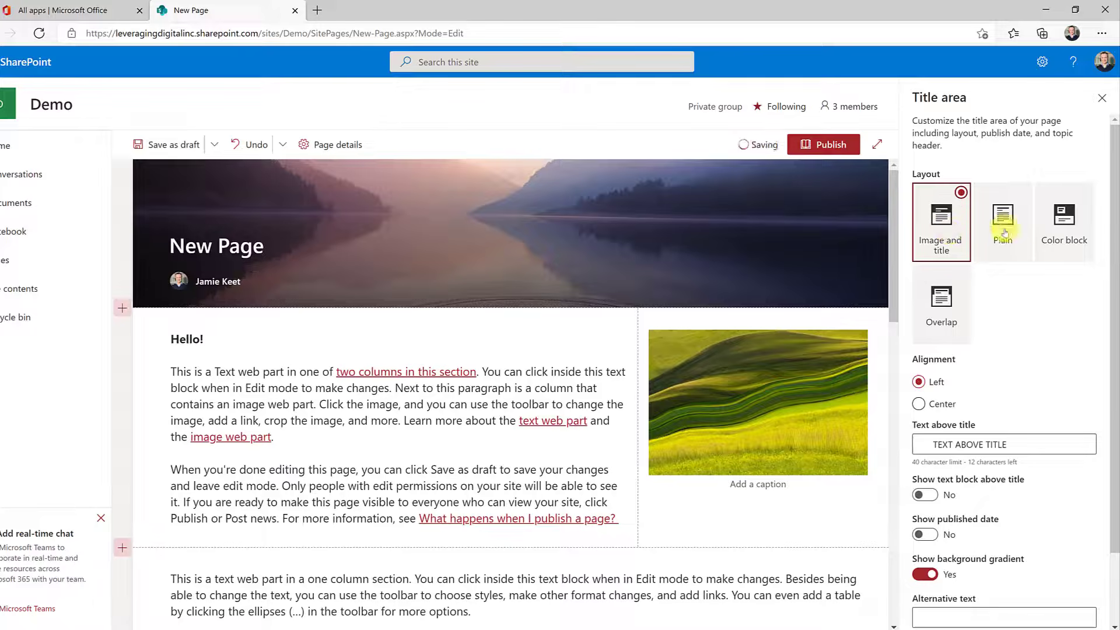
{"action": "left_click", "coordinate": [1063, 221]}
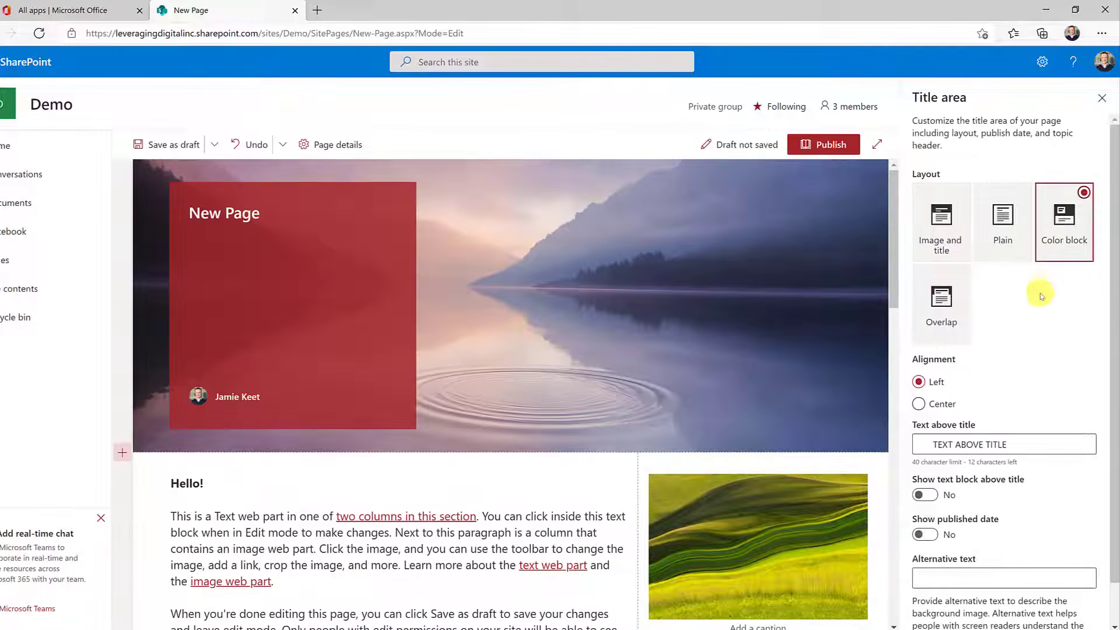
{"action": "left_click", "coordinate": [920, 405]}
{"action": "left_click", "coordinate": [919, 382]}
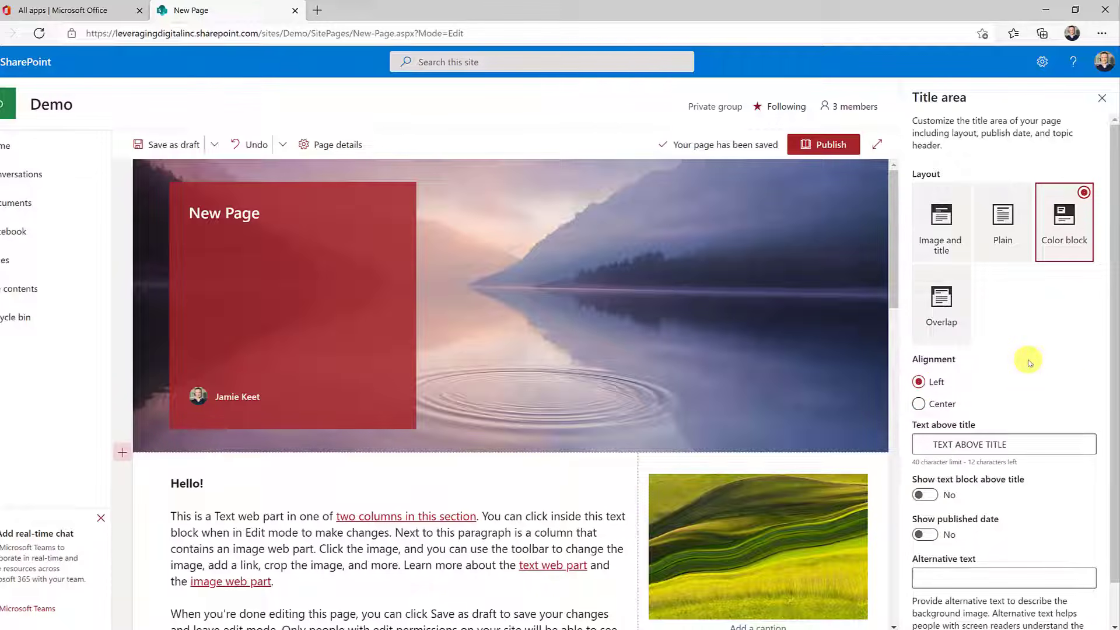
{"action": "scroll", "coordinate": [1029, 358], "scroll_direction": "down", "scroll_amount": 2}
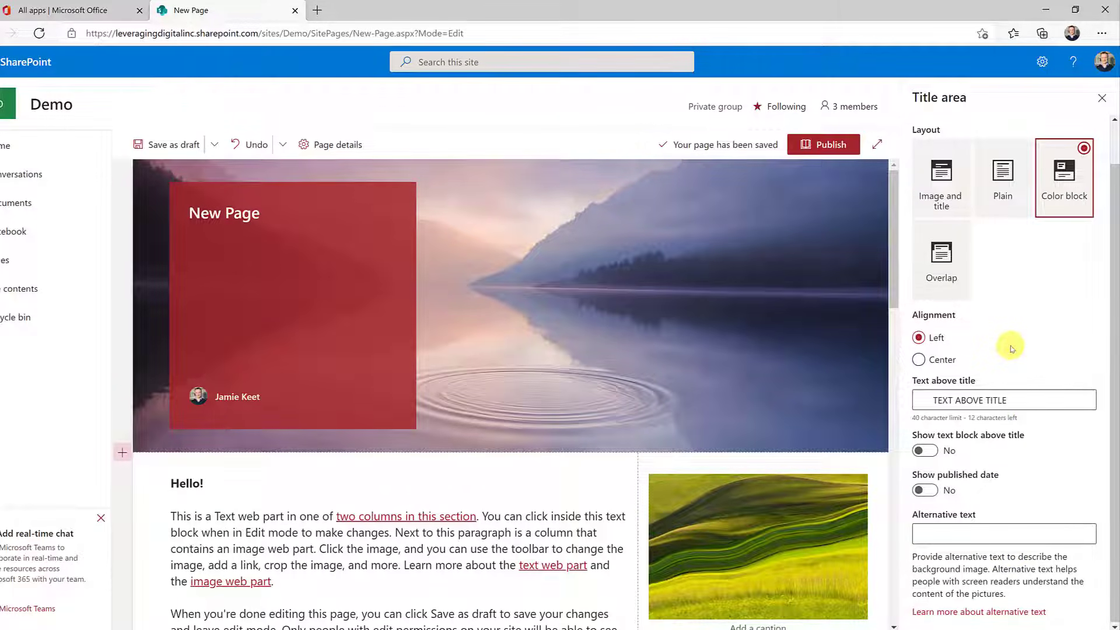
{"action": "scroll", "coordinate": [1003, 364], "scroll_direction": "up", "scroll_amount": 1}
{"action": "scroll", "coordinate": [1006, 368], "scroll_direction": "down", "scroll_amount": 1}
{"action": "left_click", "coordinate": [1102, 98]}
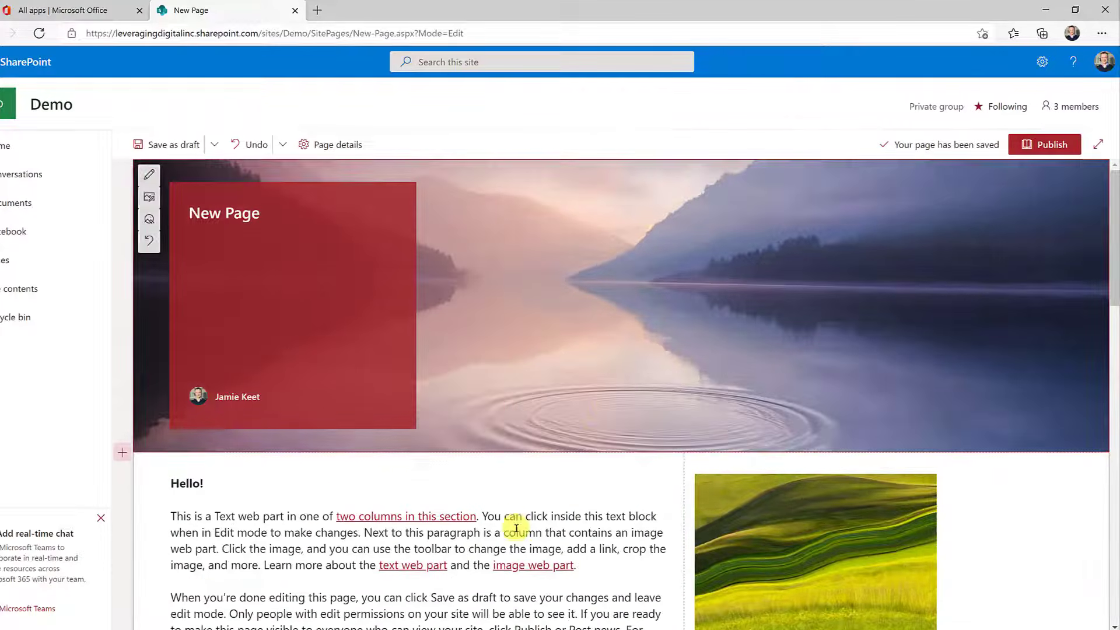
Step: Delete the first paragraph below the Hello! heading in the two-column section's text web part
{"action": "scroll", "coordinate": [515, 531], "scroll_direction": "down", "scroll_amount": 1}
{"action": "scroll", "coordinate": [516, 530], "scroll_direction": "down", "scroll_amount": 2}
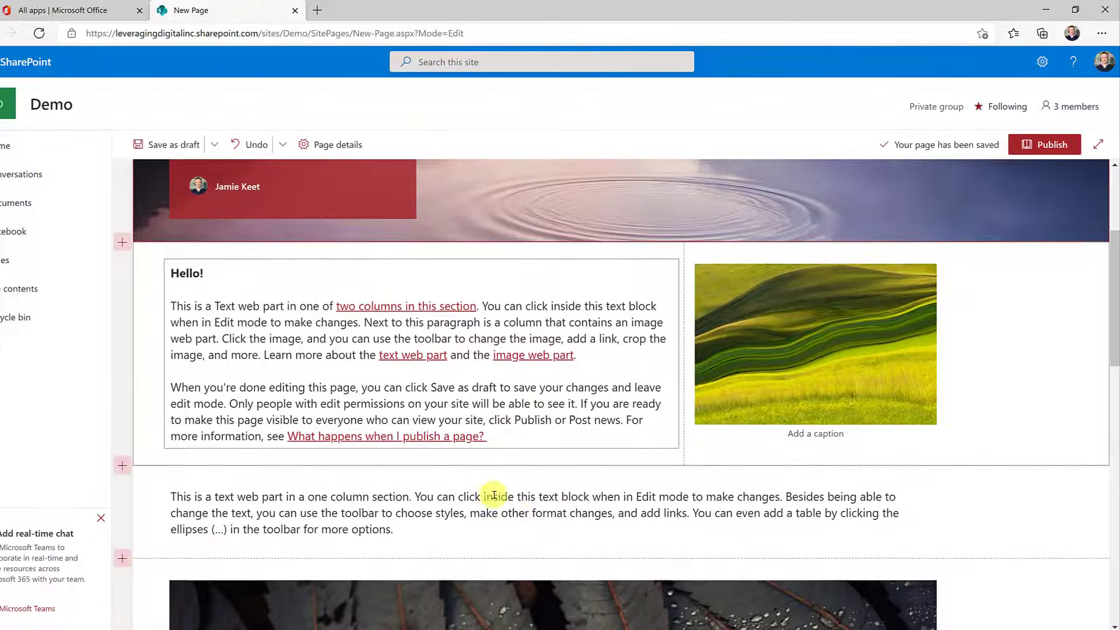
{"action": "left_click", "coordinate": [458, 352]}
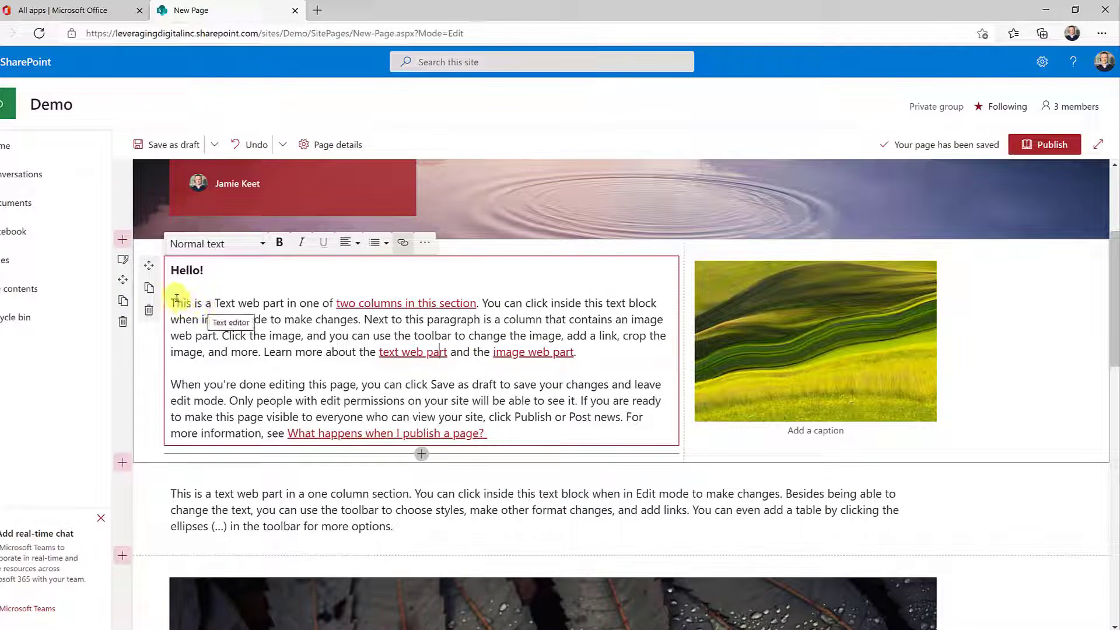
{"action": "left_click_drag", "start_coordinate": [172, 302], "coordinate": [579, 349]}
{"action": "key", "text": "Delete"}
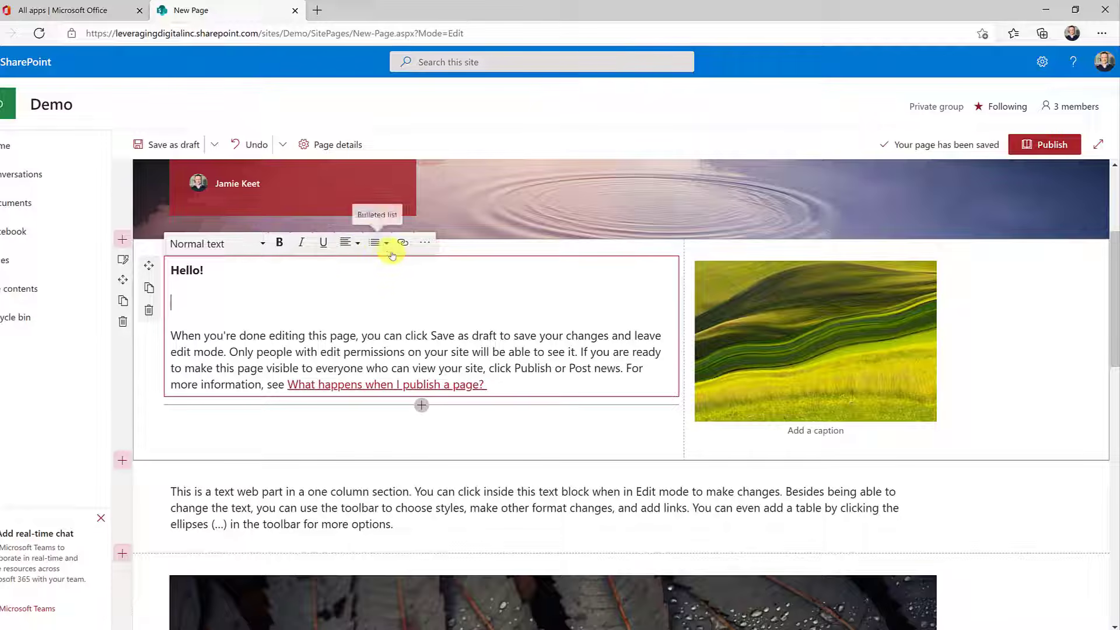
Step: Replace the green landscape image beside the Hello! text with the letter-tile TEAMWORK picture from the web search's Teamwork category
{"action": "left_click", "coordinate": [769, 344]}
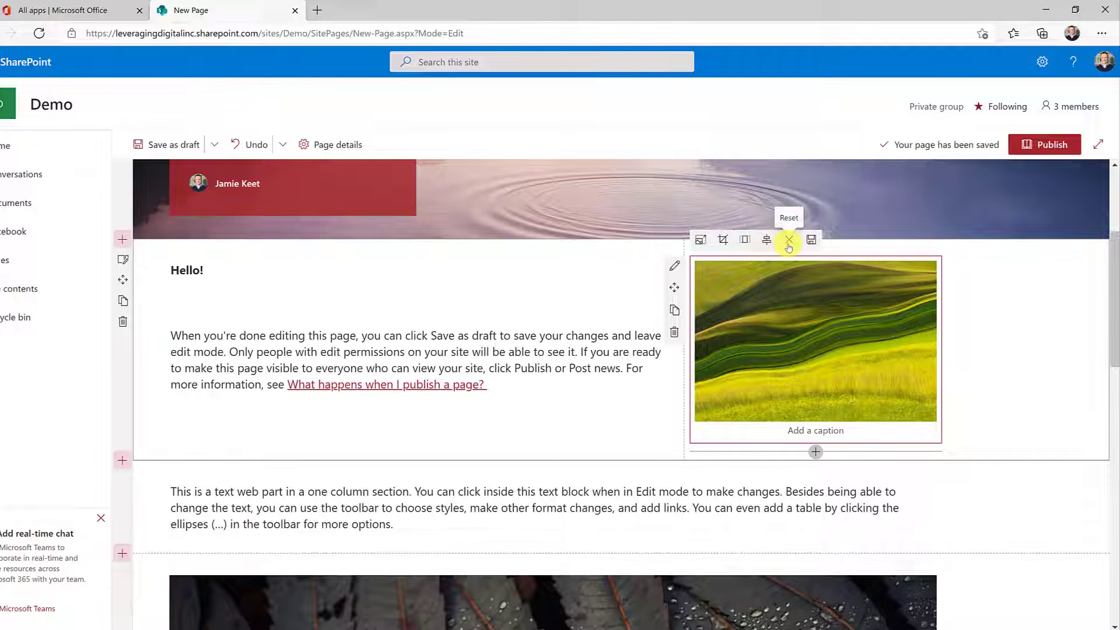
{"action": "left_click", "coordinate": [676, 268]}
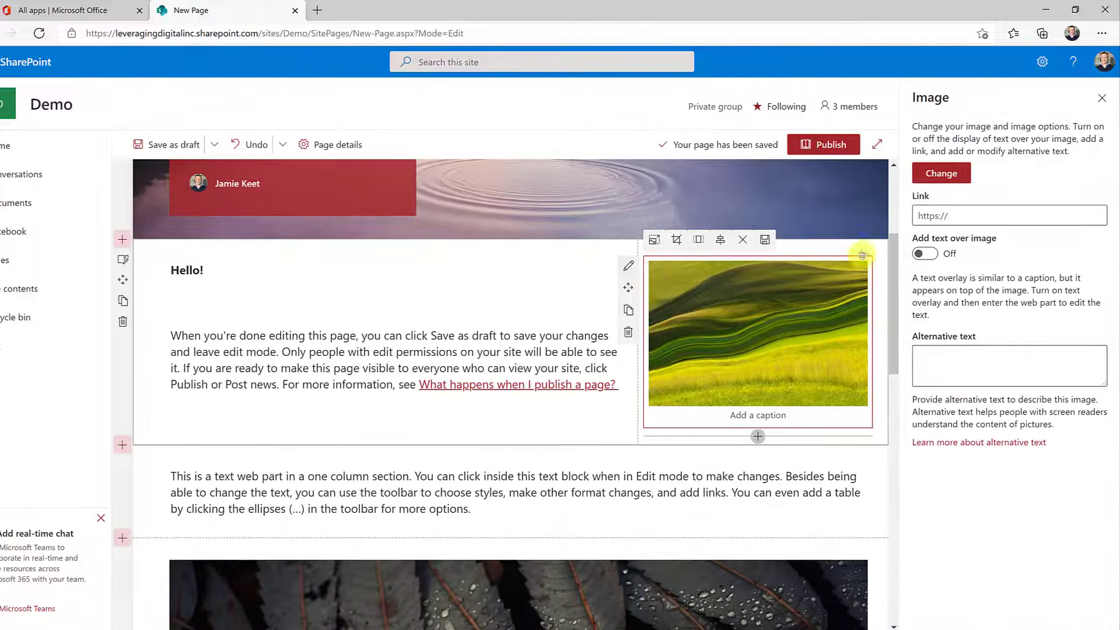
{"action": "left_click", "coordinate": [946, 175]}
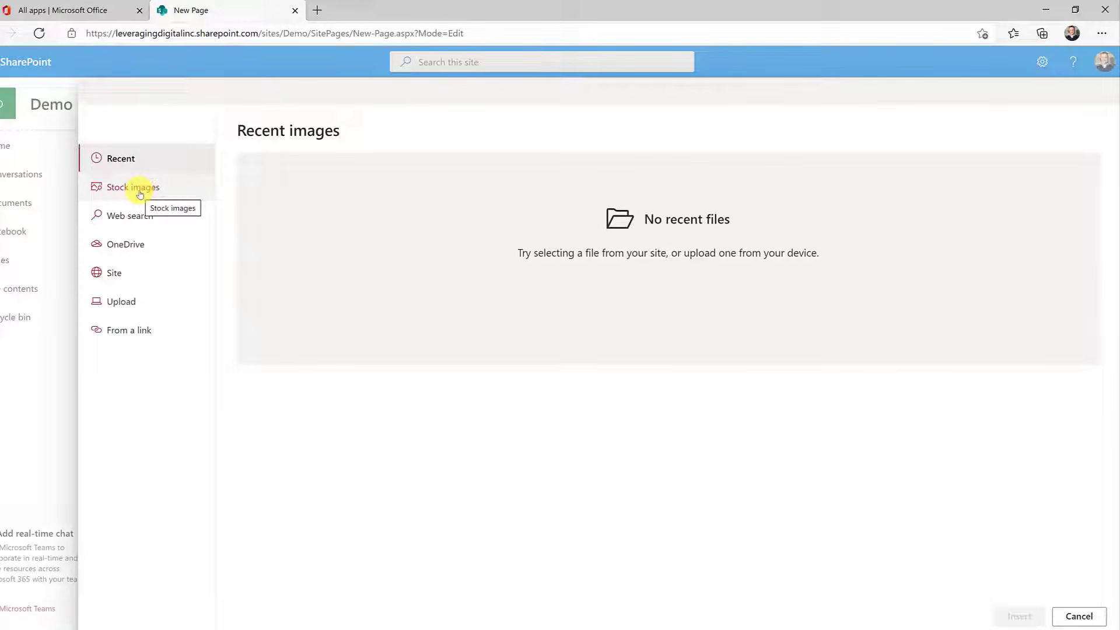
{"action": "left_click", "coordinate": [140, 225]}
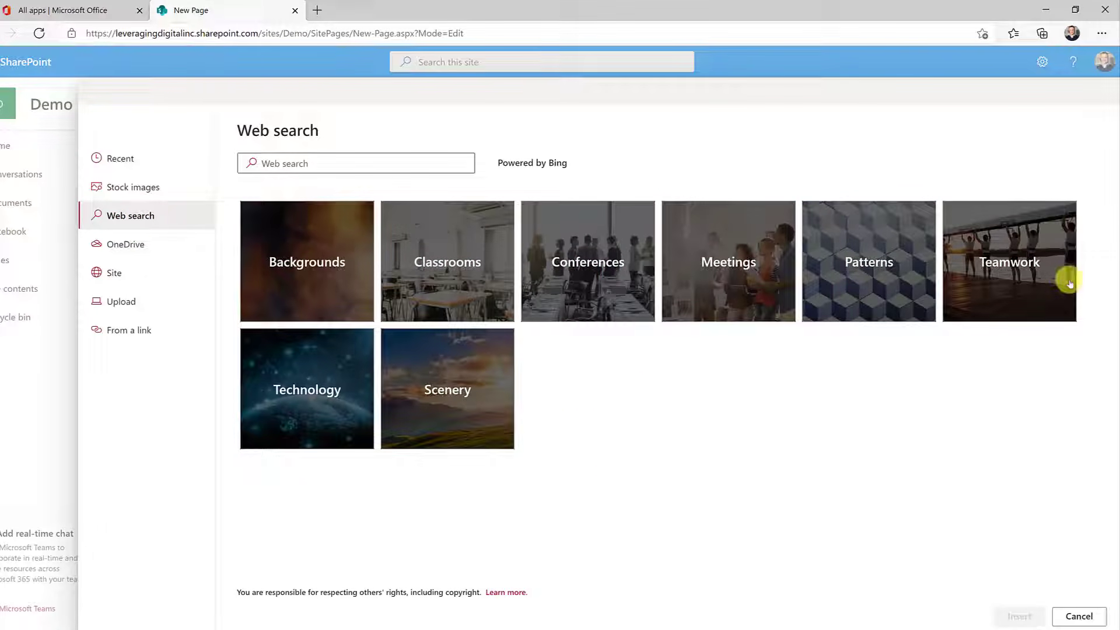
{"action": "left_click", "coordinate": [1026, 273]}
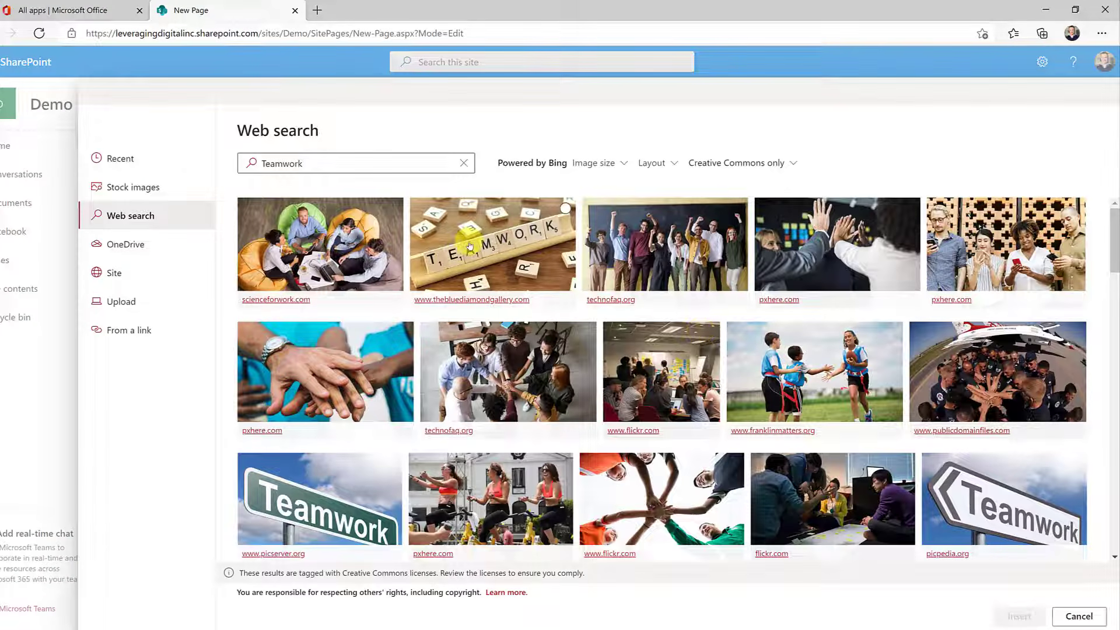
{"action": "left_click", "coordinate": [474, 244]}
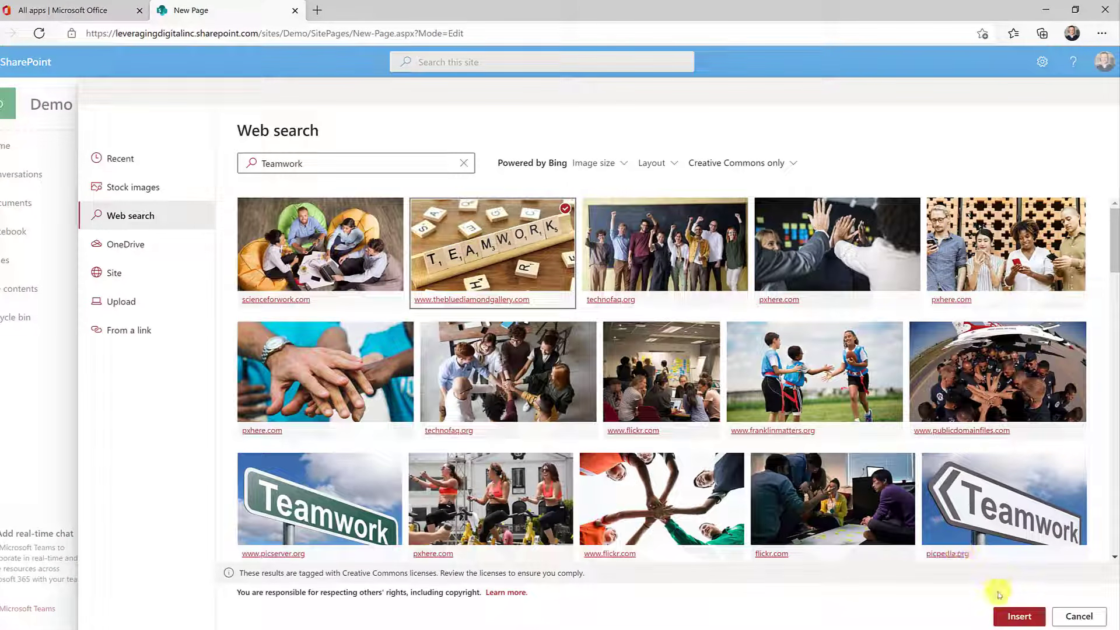
{"action": "left_click", "coordinate": [1018, 615]}
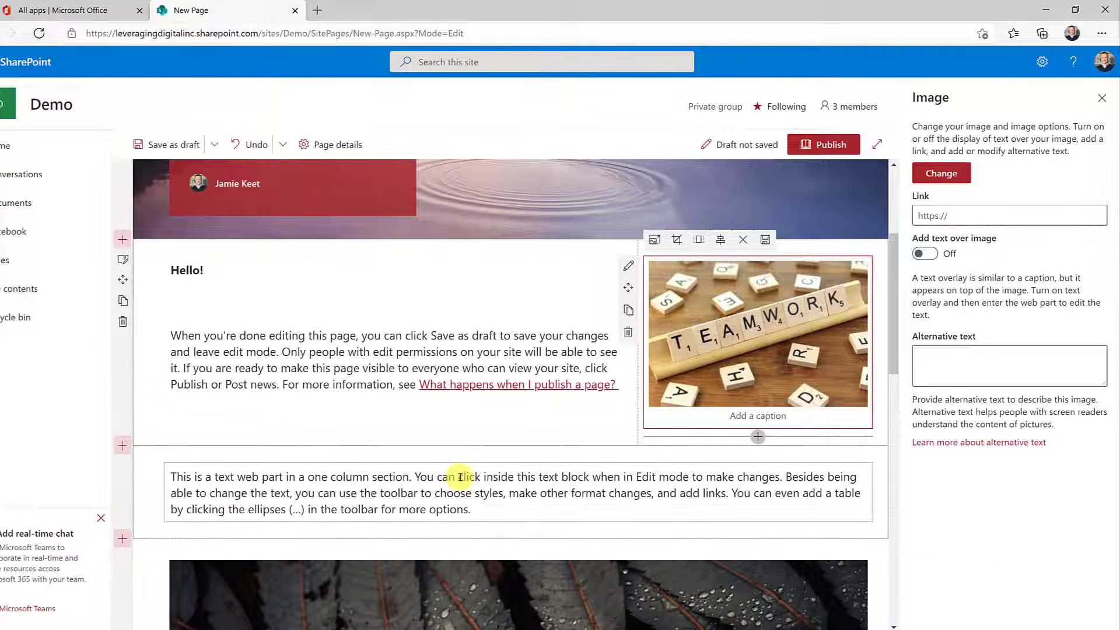
{"action": "scroll", "coordinate": [461, 478], "scroll_direction": "down", "scroll_amount": 1}
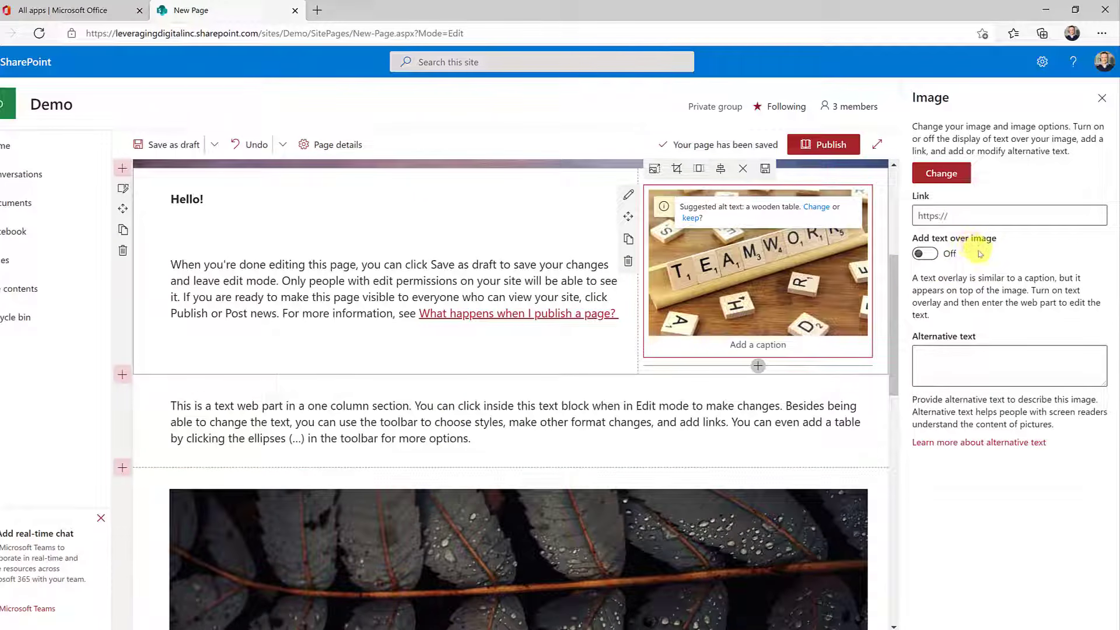
{"action": "left_click", "coordinate": [1105, 98]}
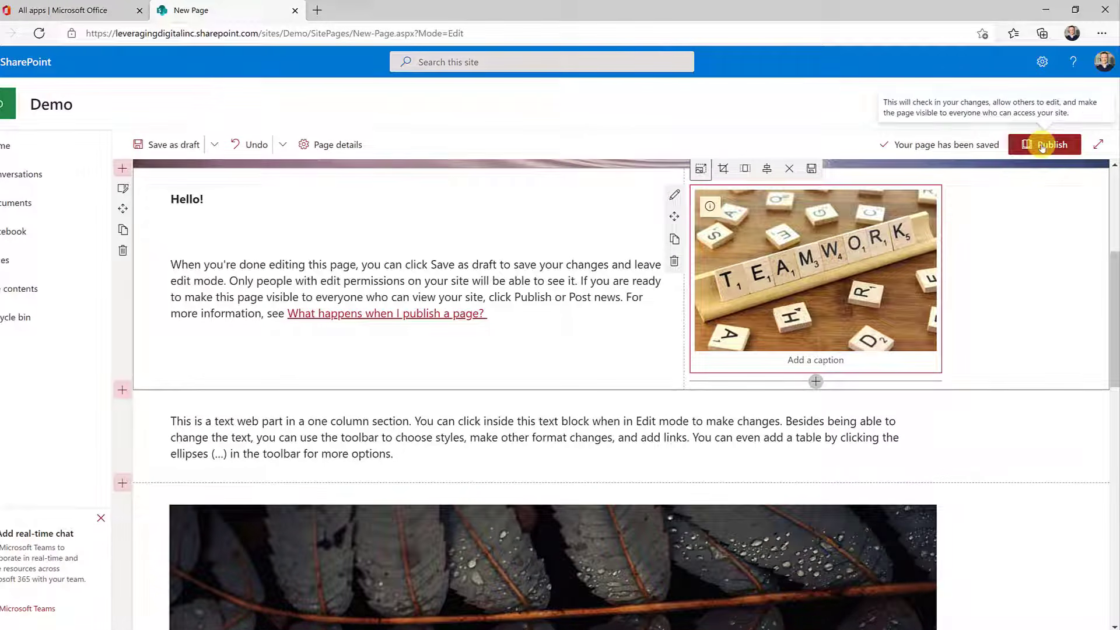
Step: Publish the new page, dismiss the sharing suggestions, and check the published page up to its title area
{"action": "left_click", "coordinate": [1043, 146]}
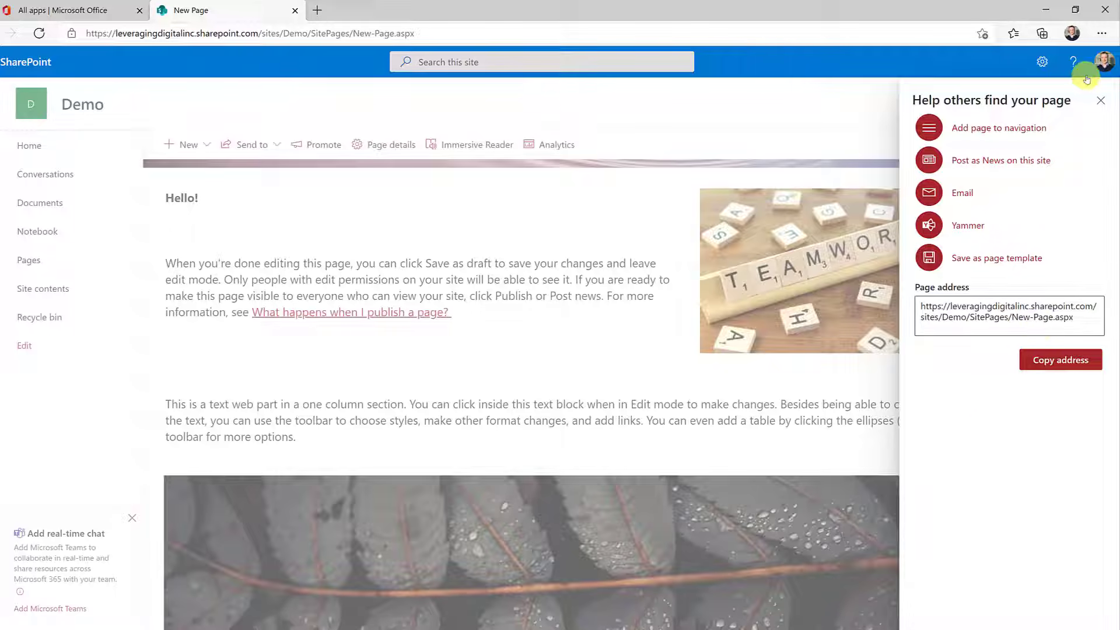
{"action": "left_click", "coordinate": [1101, 100]}
{"action": "scroll", "coordinate": [340, 370], "scroll_direction": "up", "scroll_amount": 1}
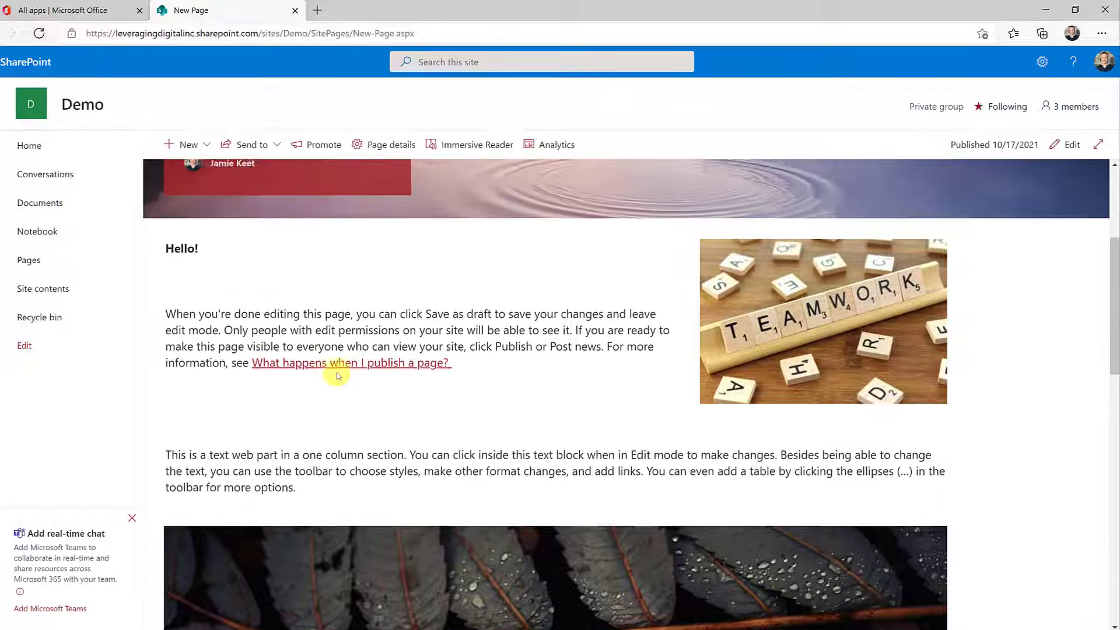
{"action": "scroll", "coordinate": [338, 377], "scroll_direction": "up", "scroll_amount": 4}
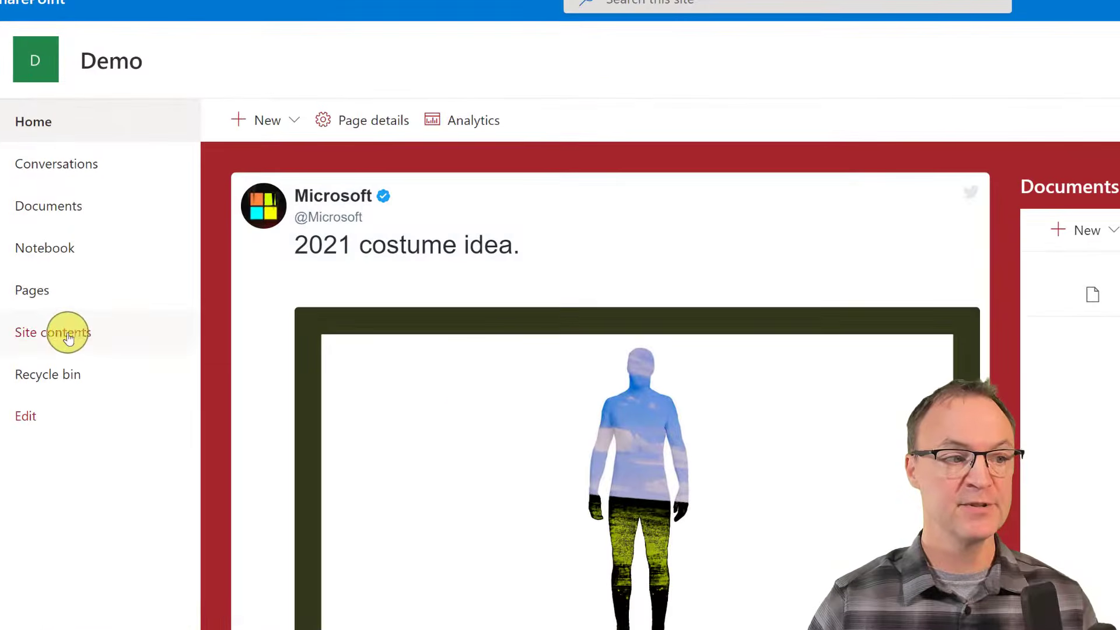
Step: Open the Site Pages library from the site contents and review the actions available for New-Page.aspx
{"action": "left_click", "coordinate": [68, 336]}
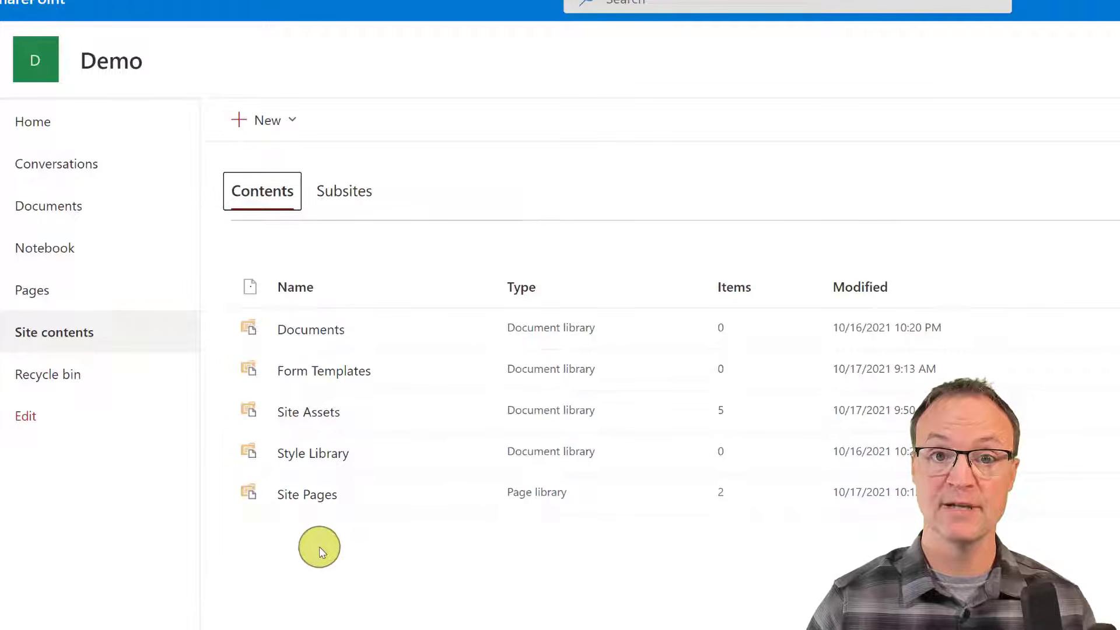
{"action": "left_click", "coordinate": [316, 500]}
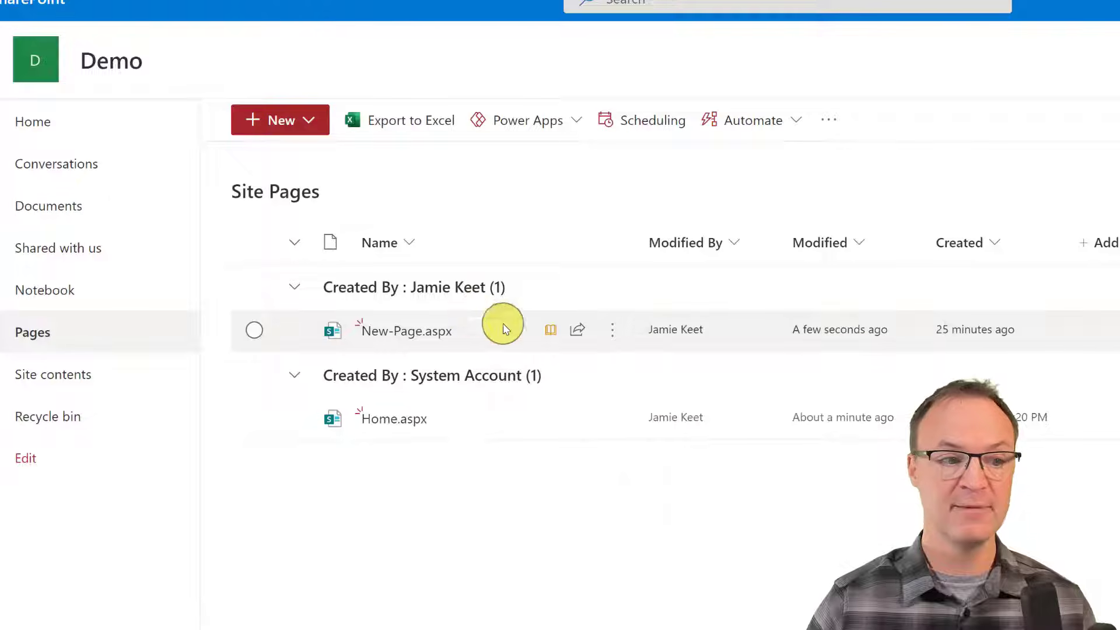
{"action": "mouse_move", "coordinate": [405, 332]}
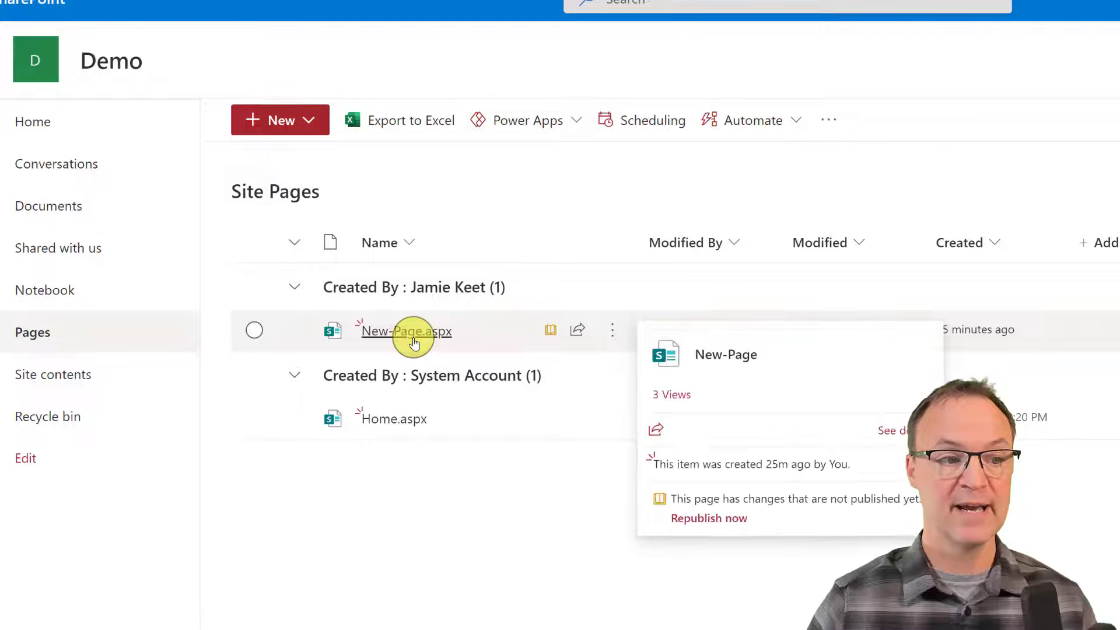
{"action": "left_click", "coordinate": [252, 330]}
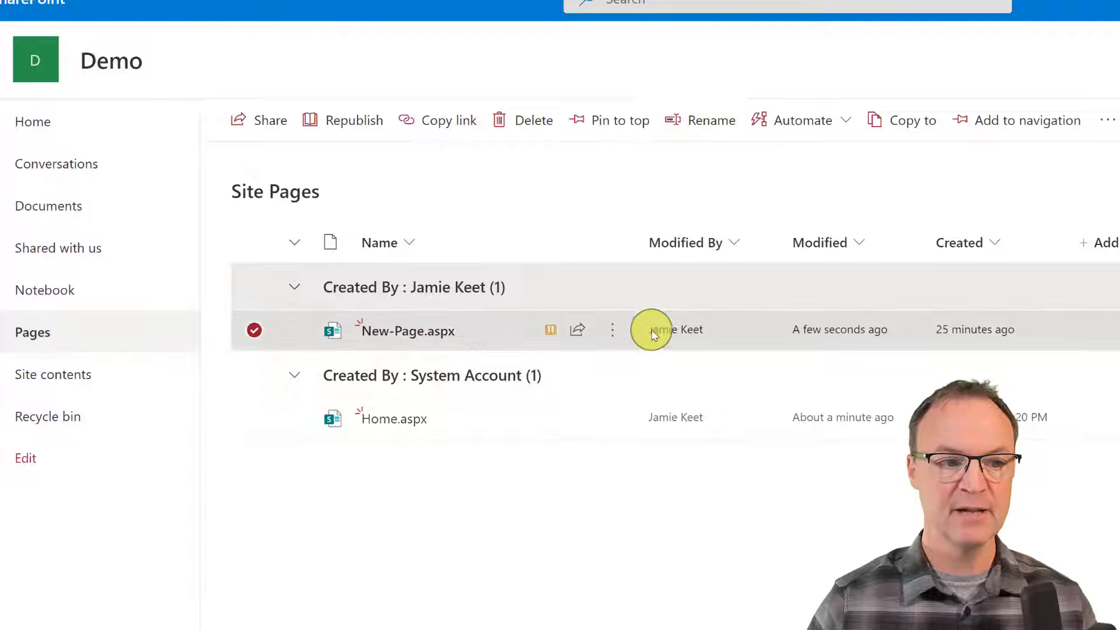
{"action": "left_click", "coordinate": [611, 333]}
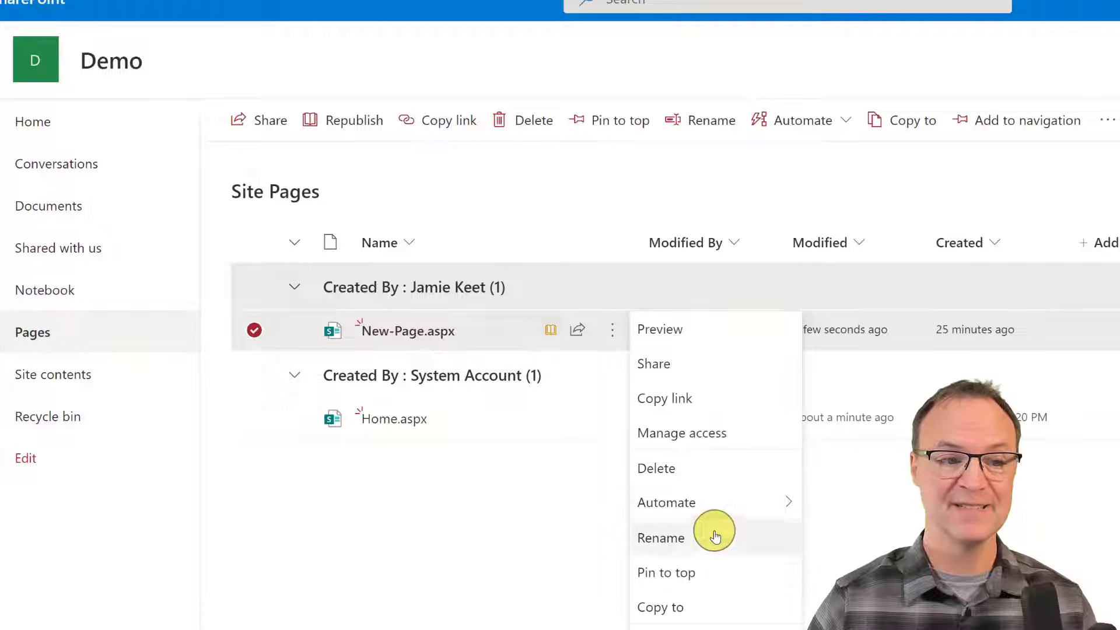
{"action": "left_click", "coordinate": [548, 166]}
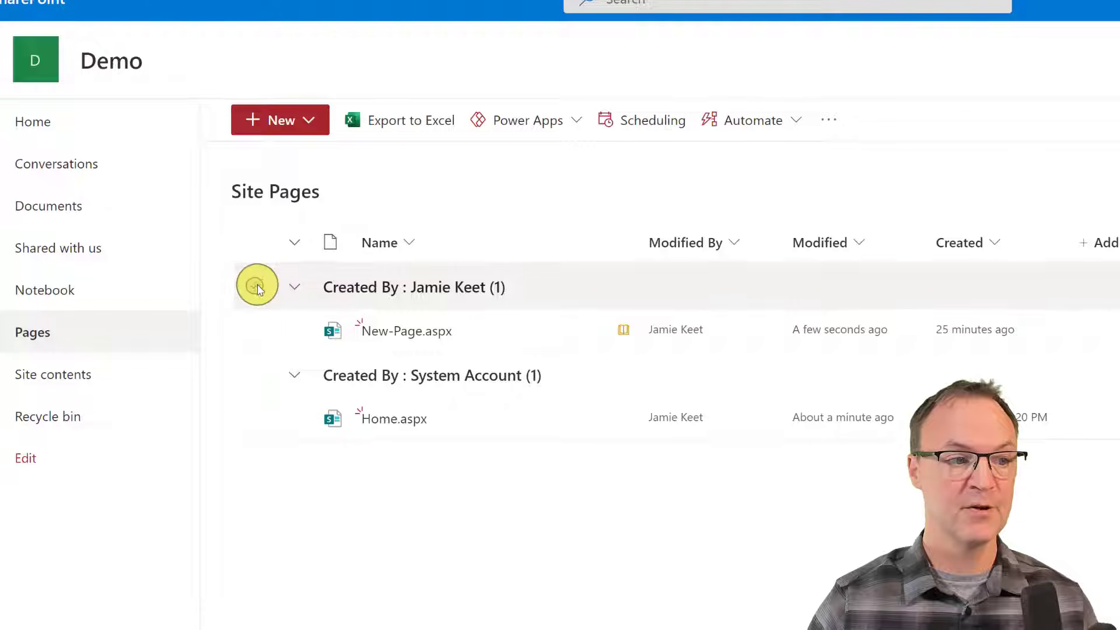
Step: Rename the New-Page.aspx file in the Site Pages library to Marketing
{"action": "left_click", "coordinate": [255, 286]}
{"action": "left_click", "coordinate": [707, 123]}
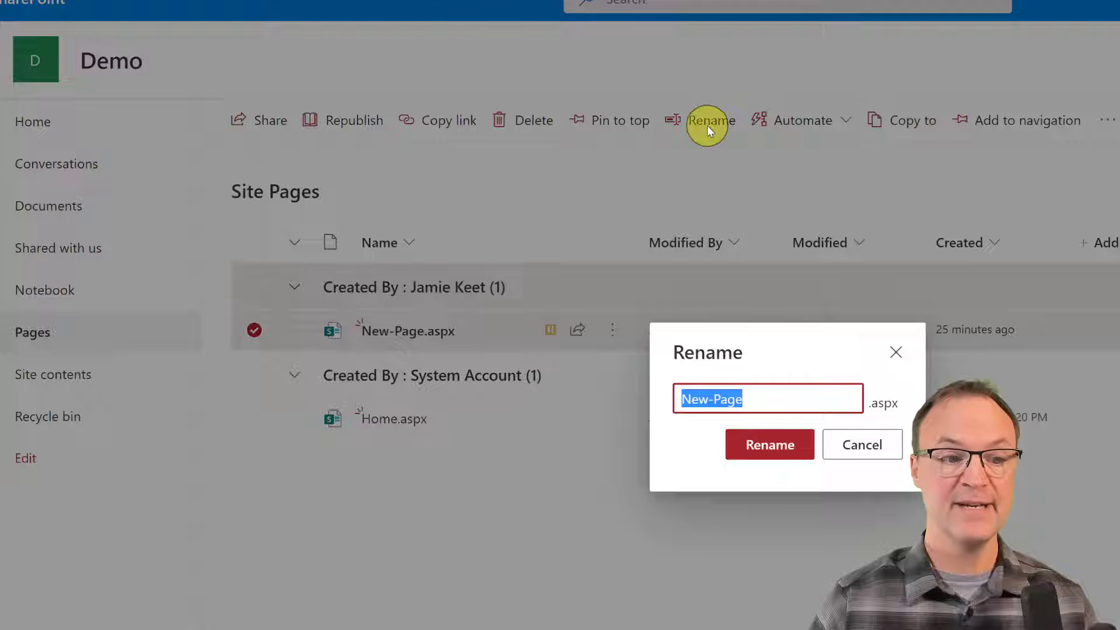
{"action": "type", "text": "Mar"}
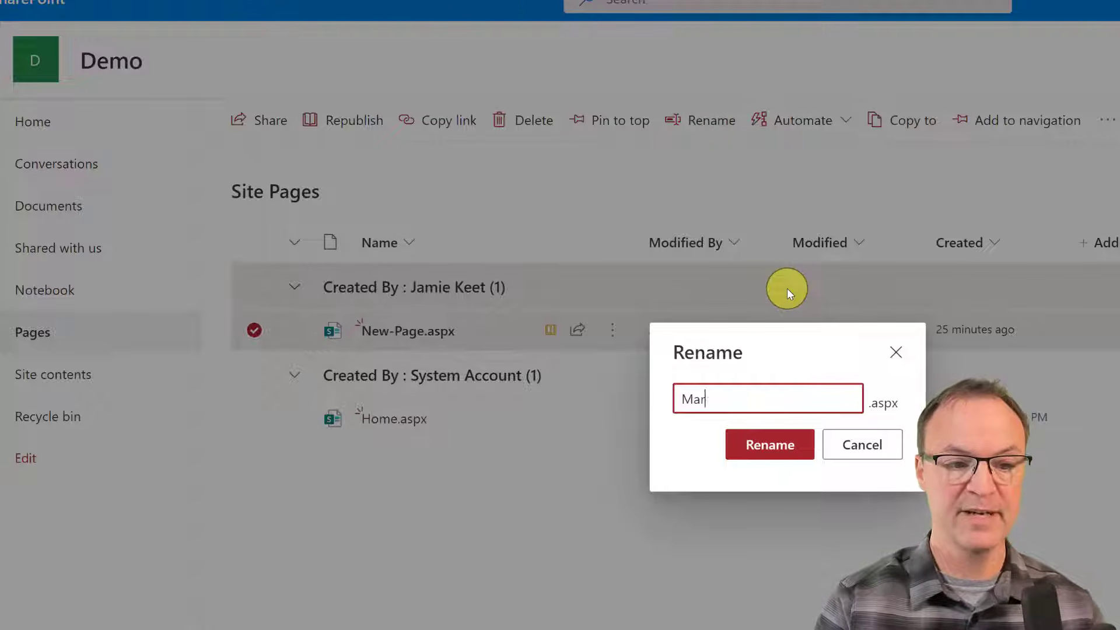
{"action": "type", "text": "keting"}
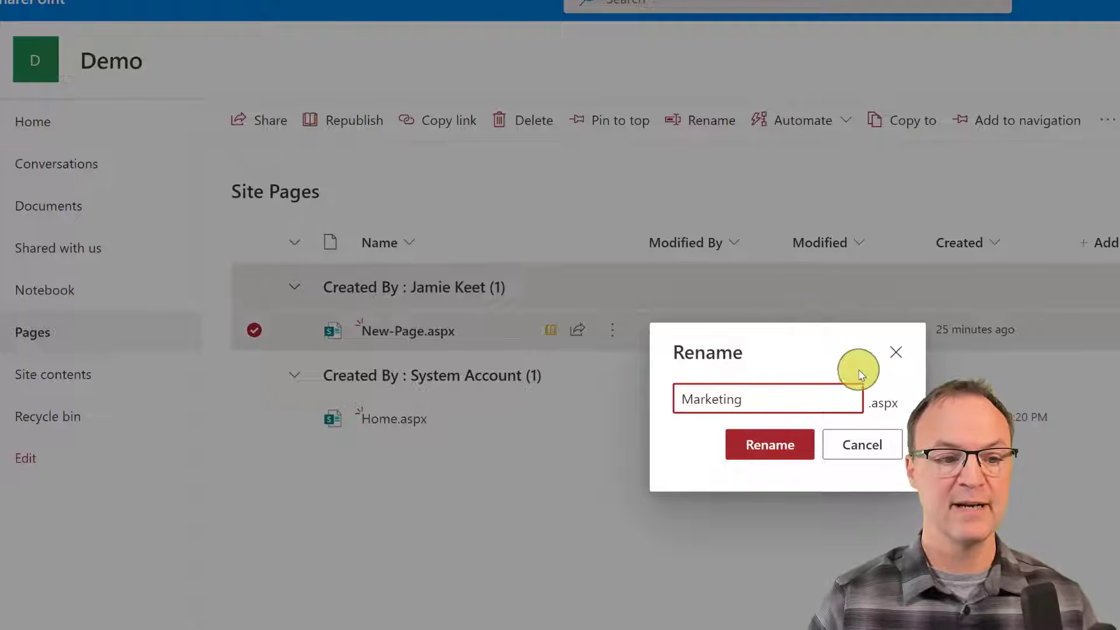
{"action": "left_click", "coordinate": [773, 445]}
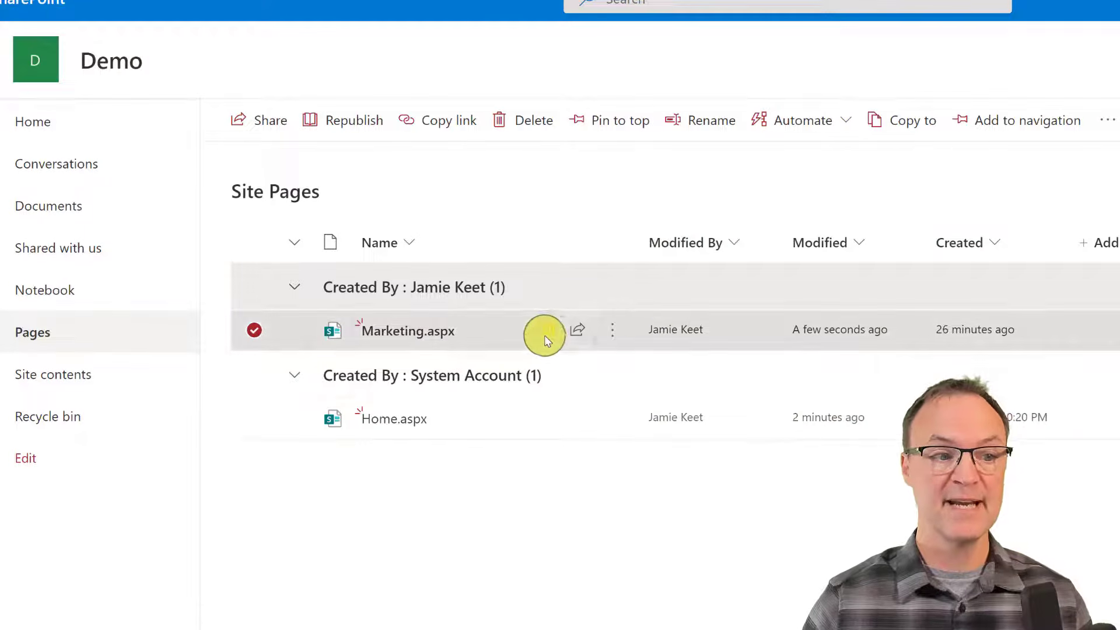
{"action": "mouse_move", "coordinate": [548, 328]}
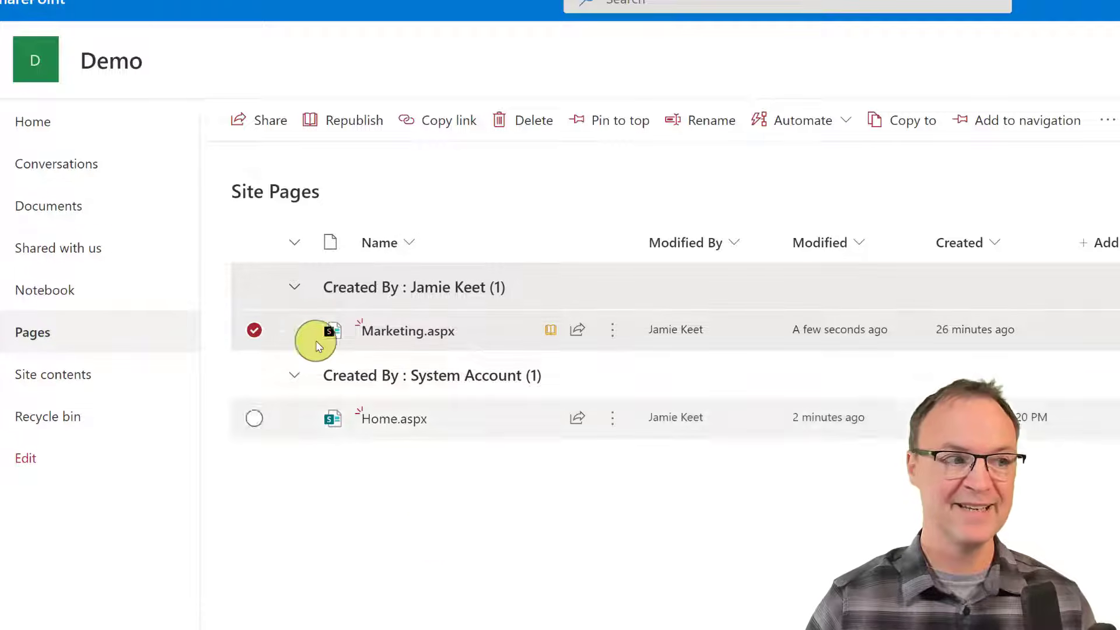
Step: In the home page's site navigation, try Marketing as a sub link of Pages and move it above Pages
{"action": "left_click", "coordinate": [41, 130]}
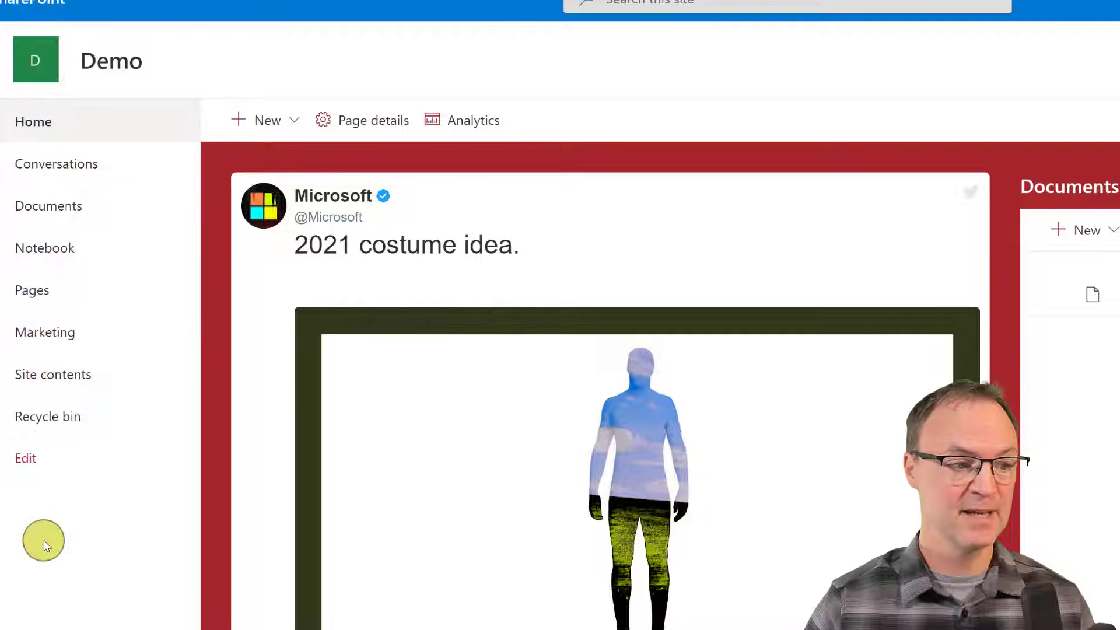
{"action": "left_click", "coordinate": [22, 459]}
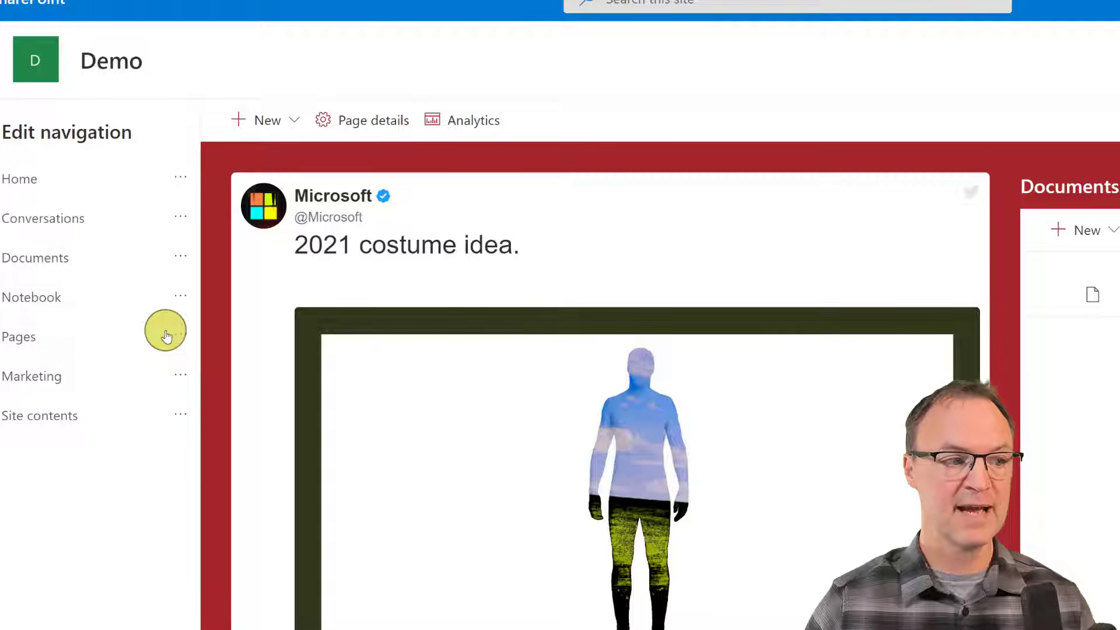
{"action": "left_click", "coordinate": [183, 383]}
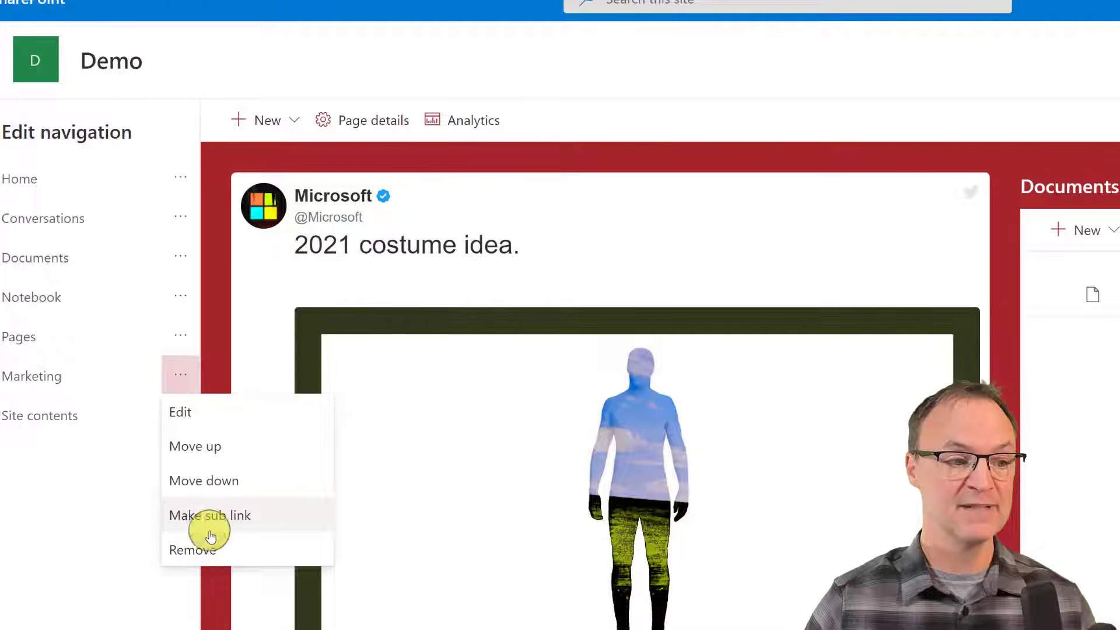
{"action": "left_click", "coordinate": [236, 526]}
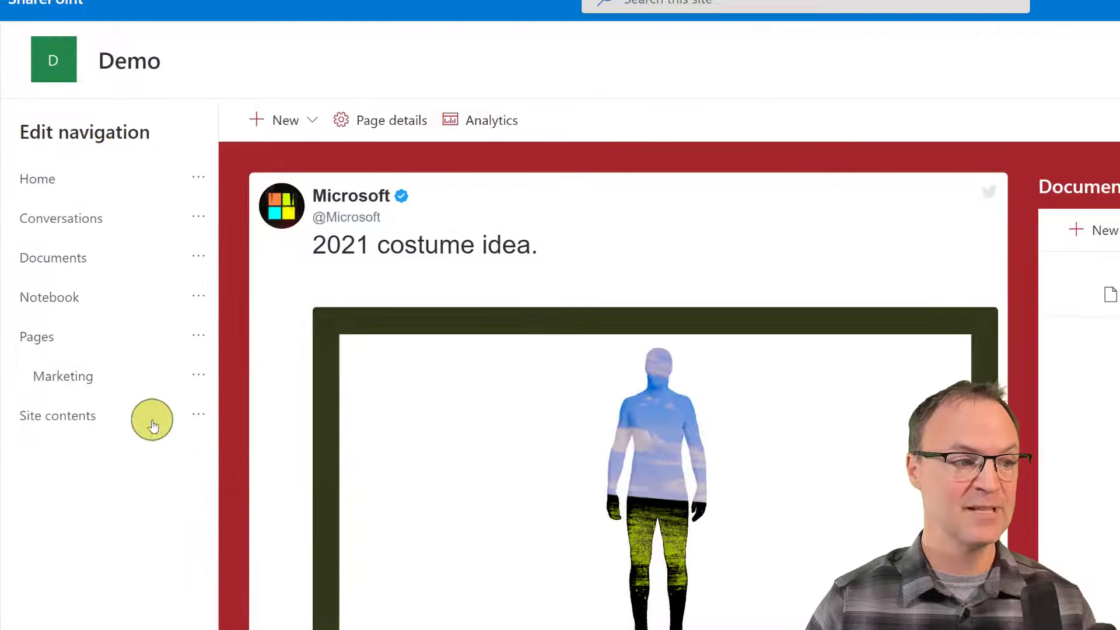
{"action": "left_click_drag", "start_coordinate": [66, 384], "coordinate": [56, 343]}
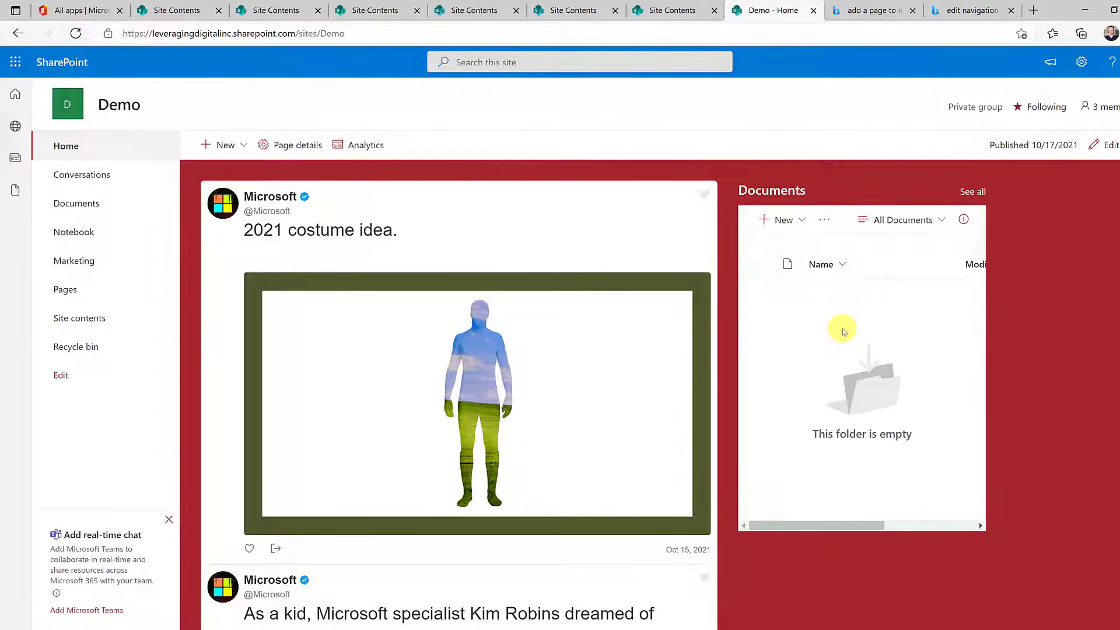
Step: Add a News web part above the Twitter feed on the home page and republish the page
{"action": "left_click", "coordinate": [243, 146]}
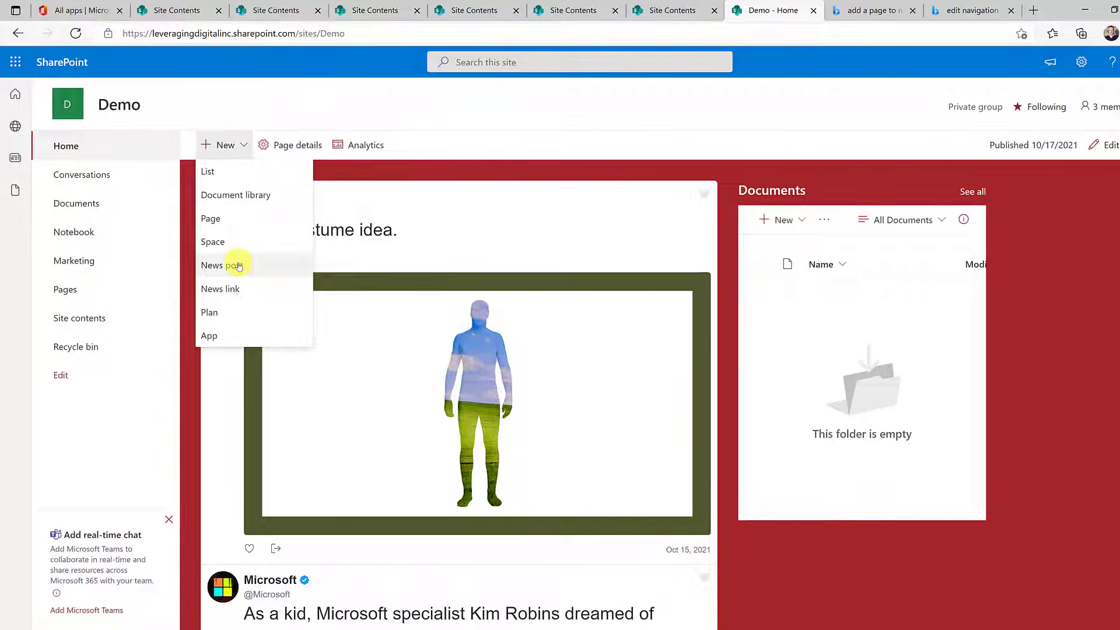
{"action": "left_click", "coordinate": [1055, 239]}
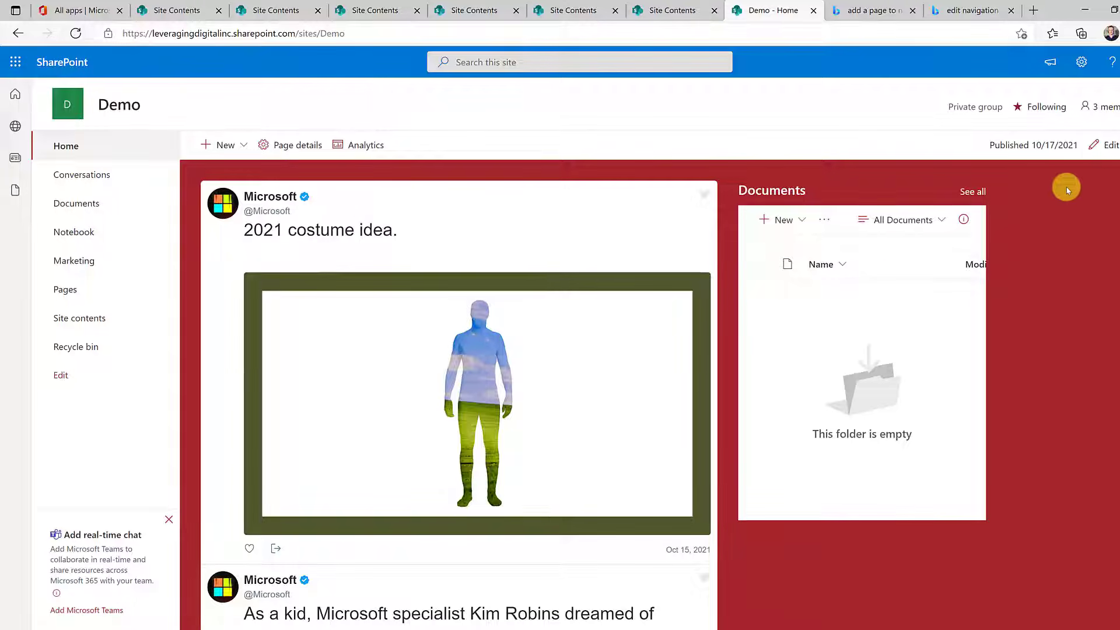
{"action": "left_click", "coordinate": [1106, 150]}
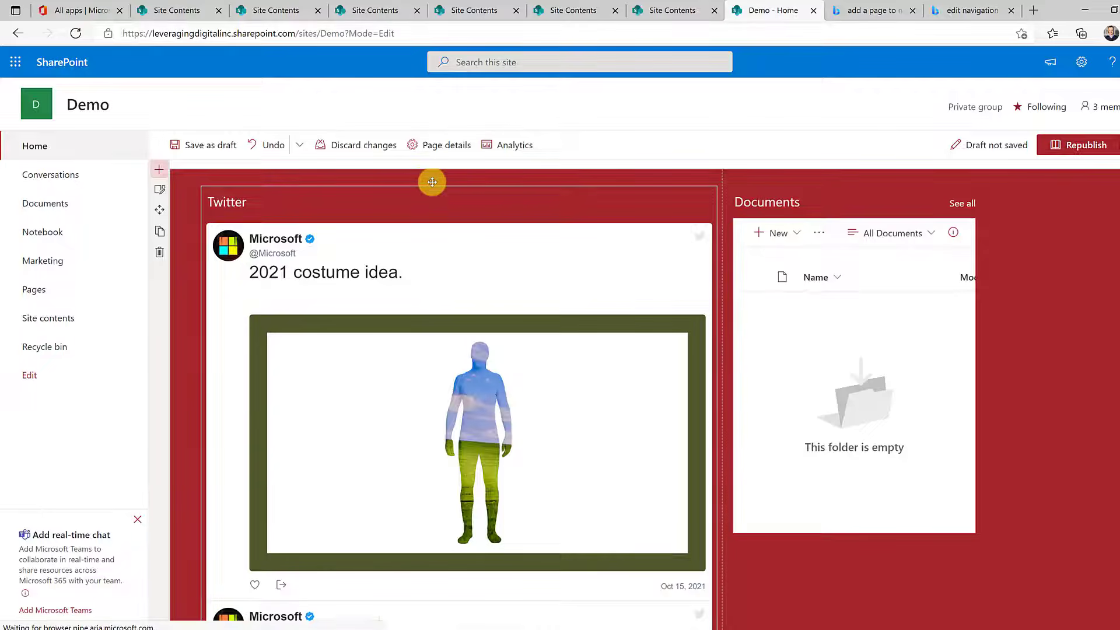
{"action": "left_click", "coordinate": [430, 180]}
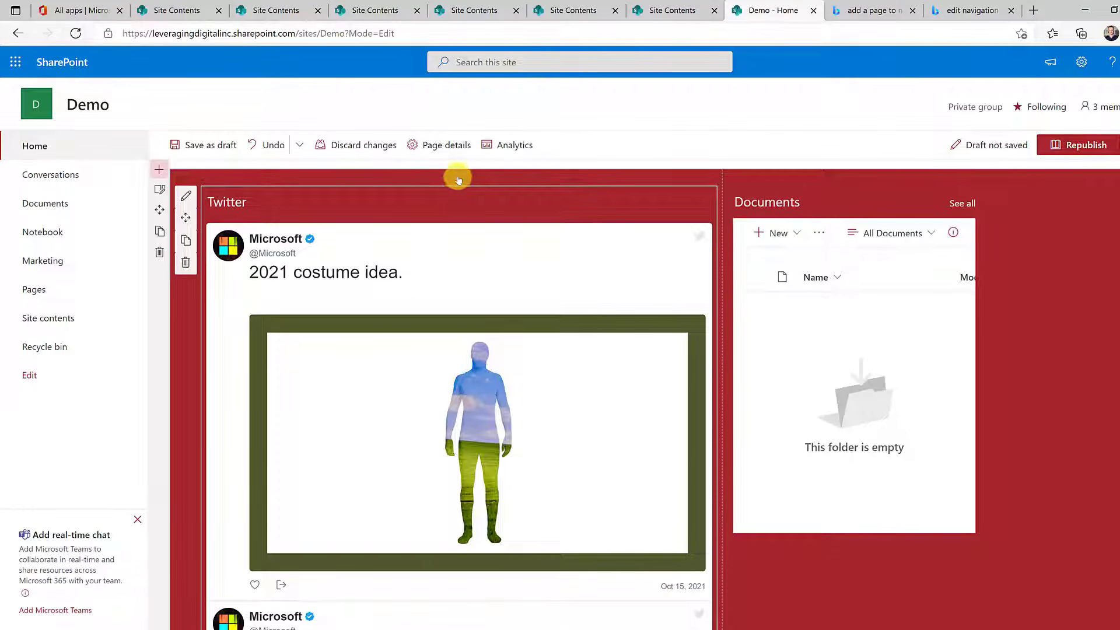
{"action": "left_click", "coordinate": [460, 178]}
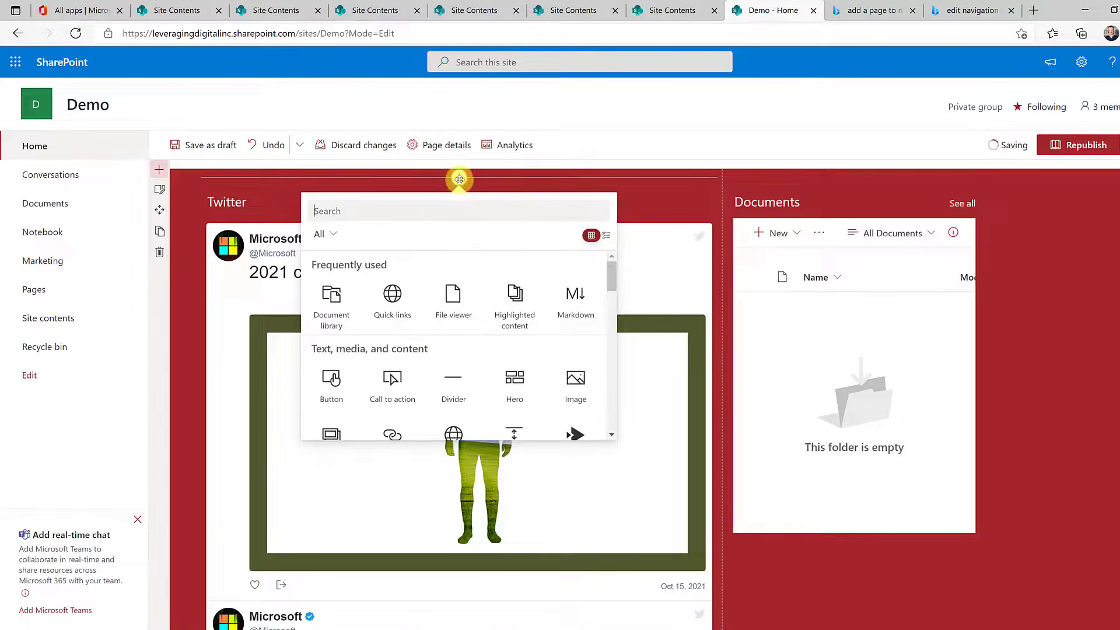
{"action": "left_click", "coordinate": [390, 204]}
{"action": "type", "text": "news"}
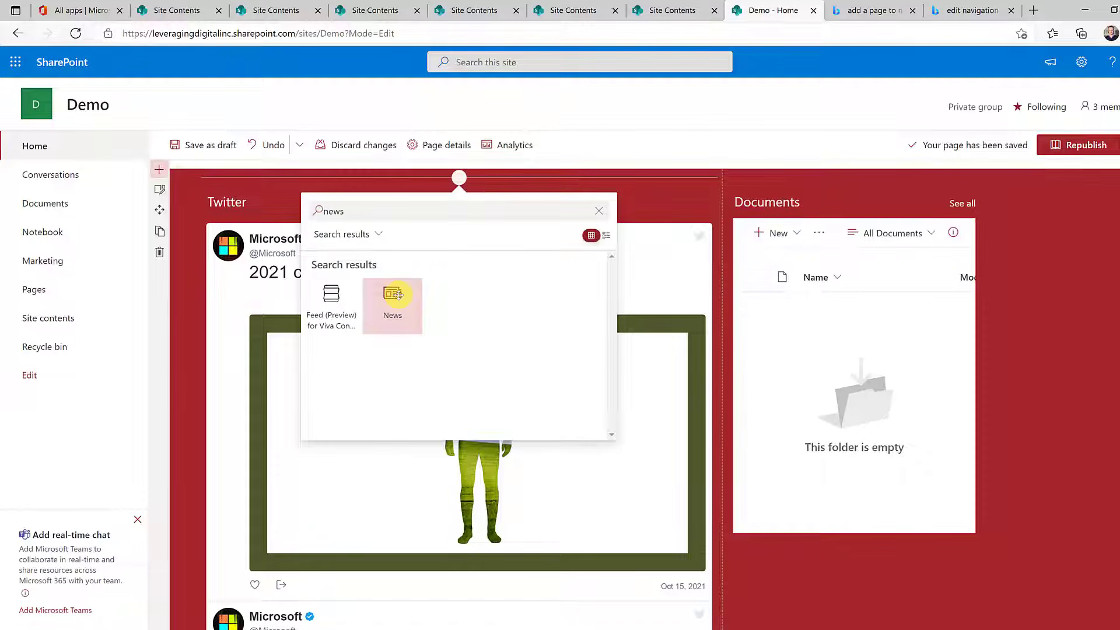
{"action": "left_click", "coordinate": [399, 298]}
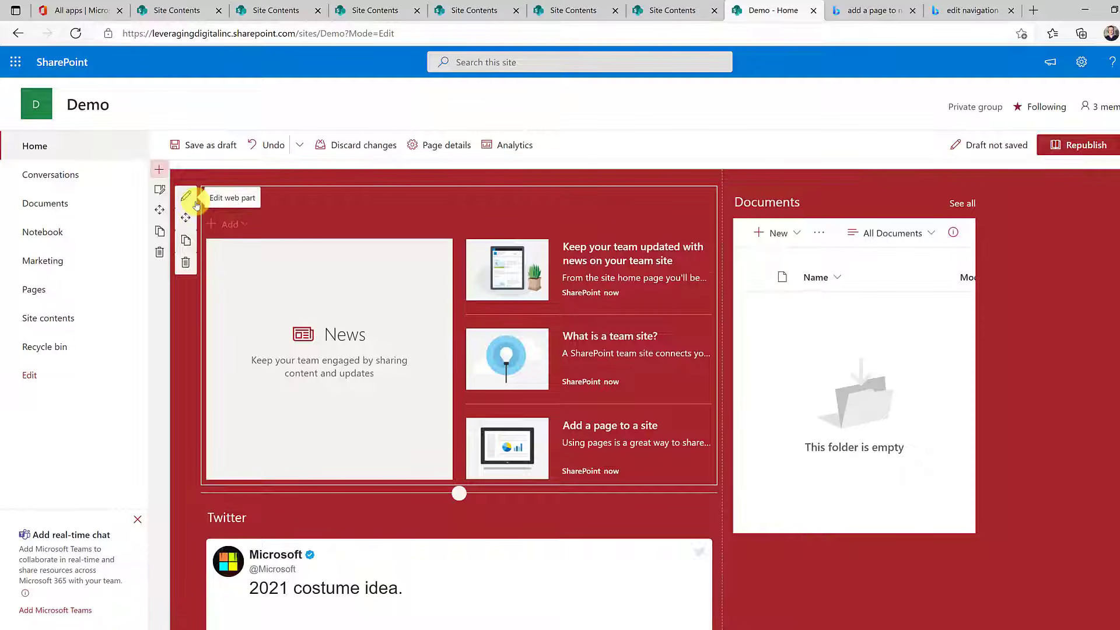
{"action": "left_click", "coordinate": [1072, 144]}
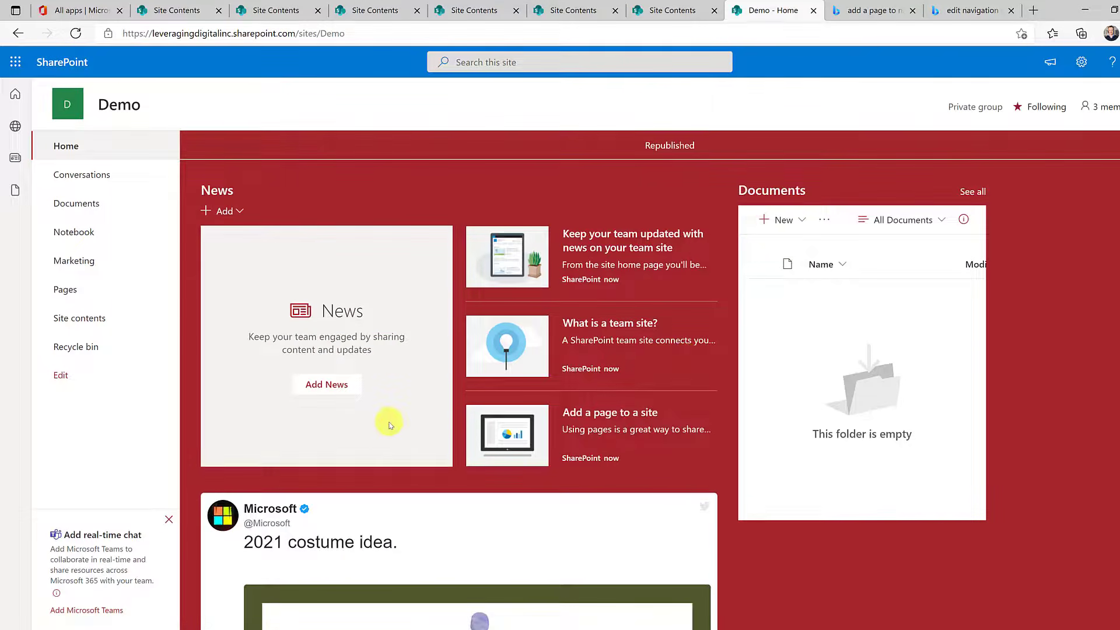
Step: Open the news post templates from the News web part and from the site's new-item options, without creating a post
{"action": "left_click", "coordinate": [343, 388]}
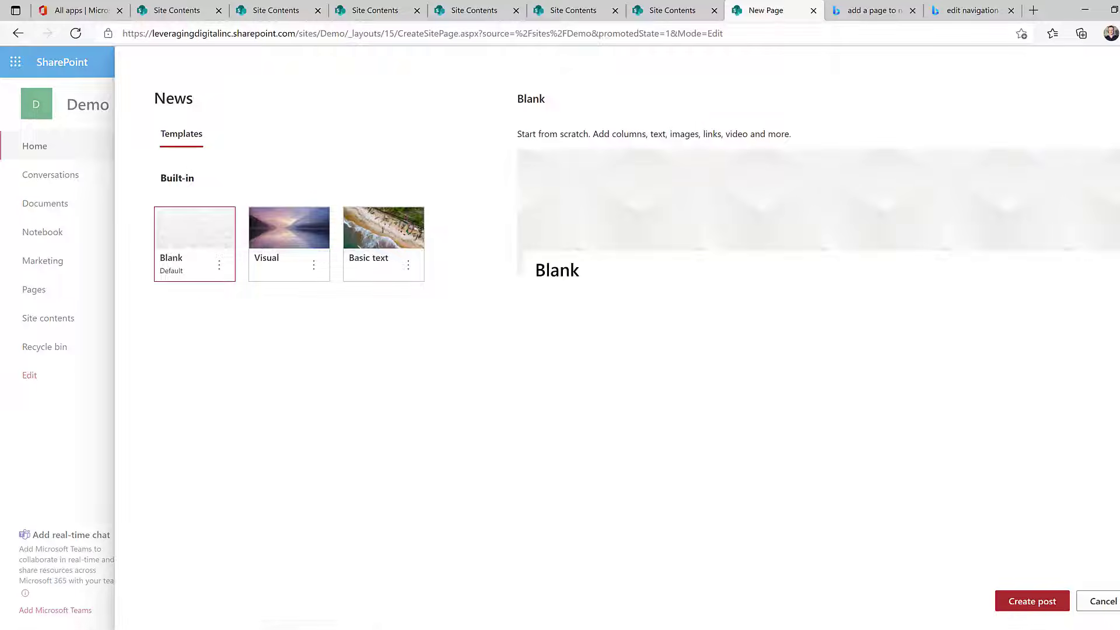
{"action": "left_click", "coordinate": [1119, 65]}
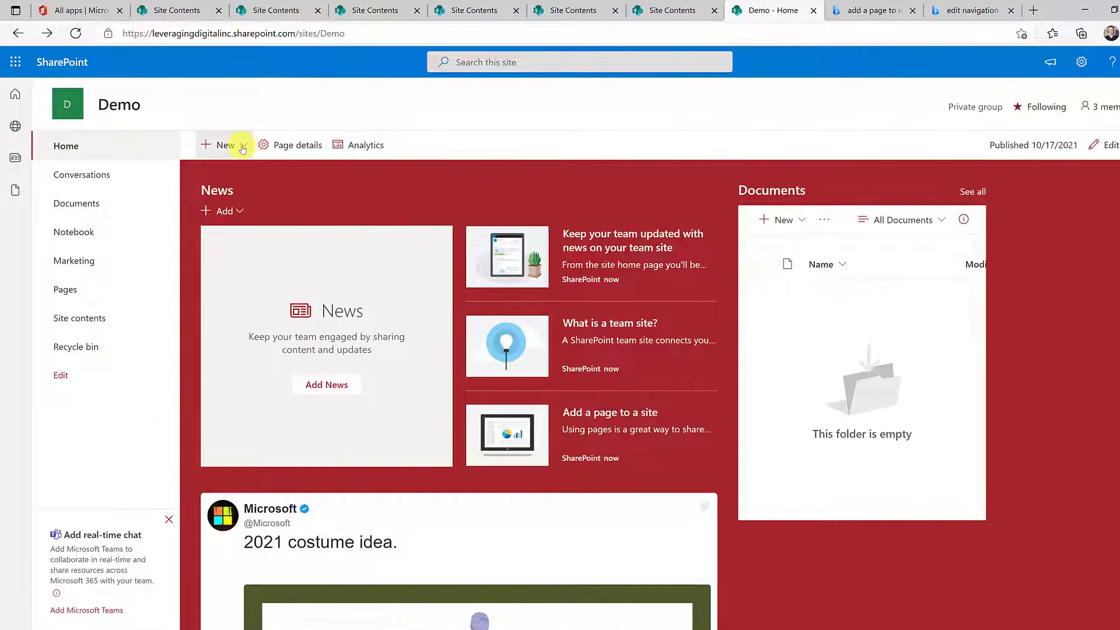
{"action": "left_click", "coordinate": [243, 150]}
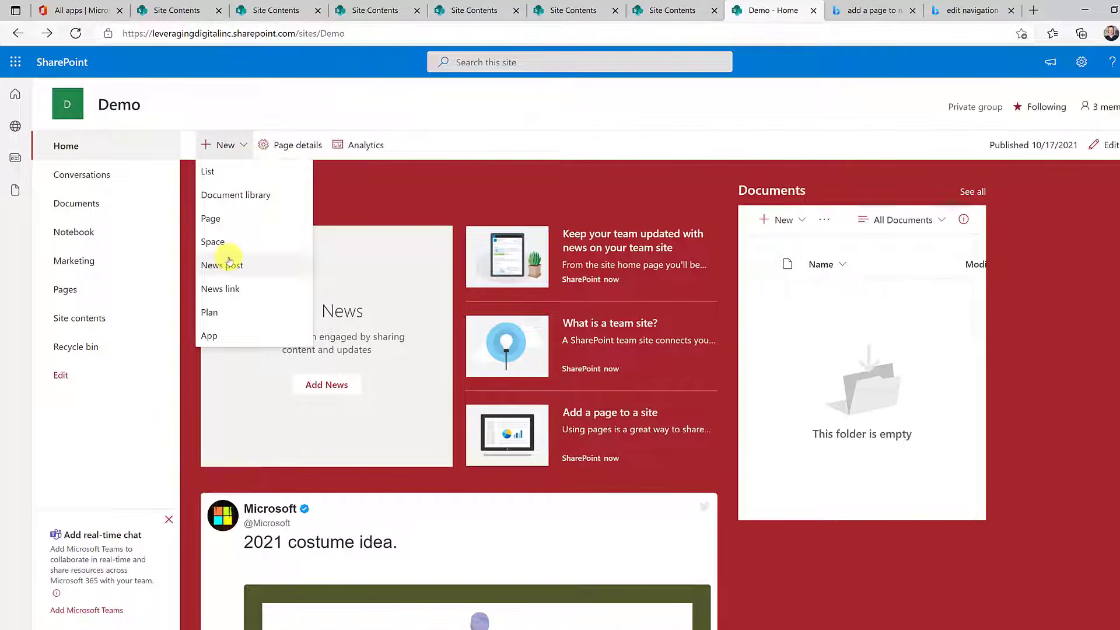
{"action": "left_click", "coordinate": [240, 273]}
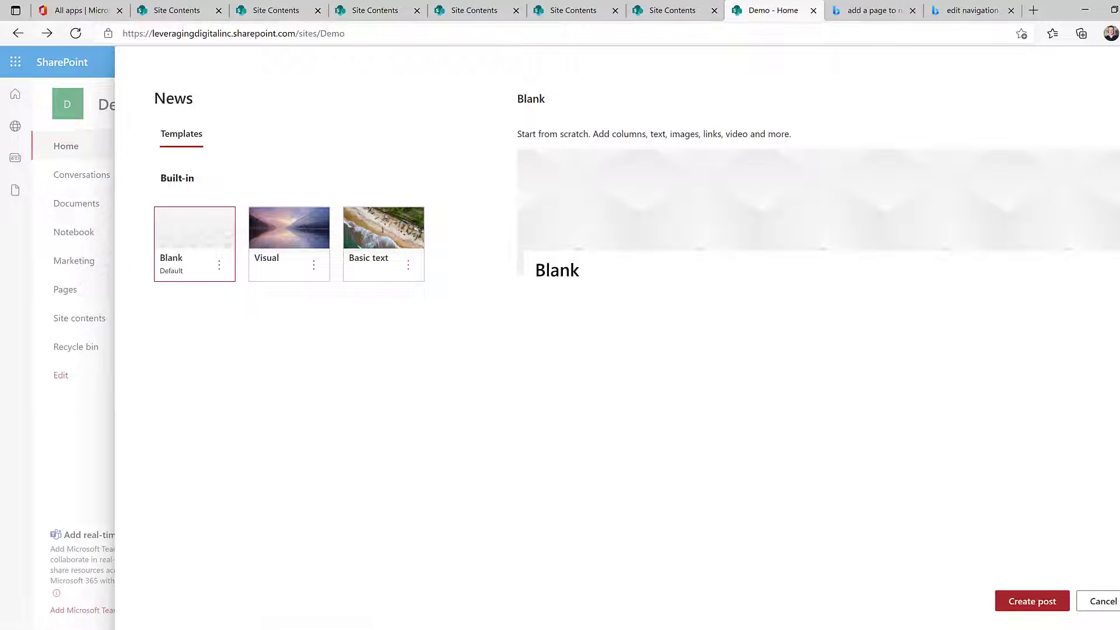
{"action": "left_click", "coordinate": [1119, 62]}
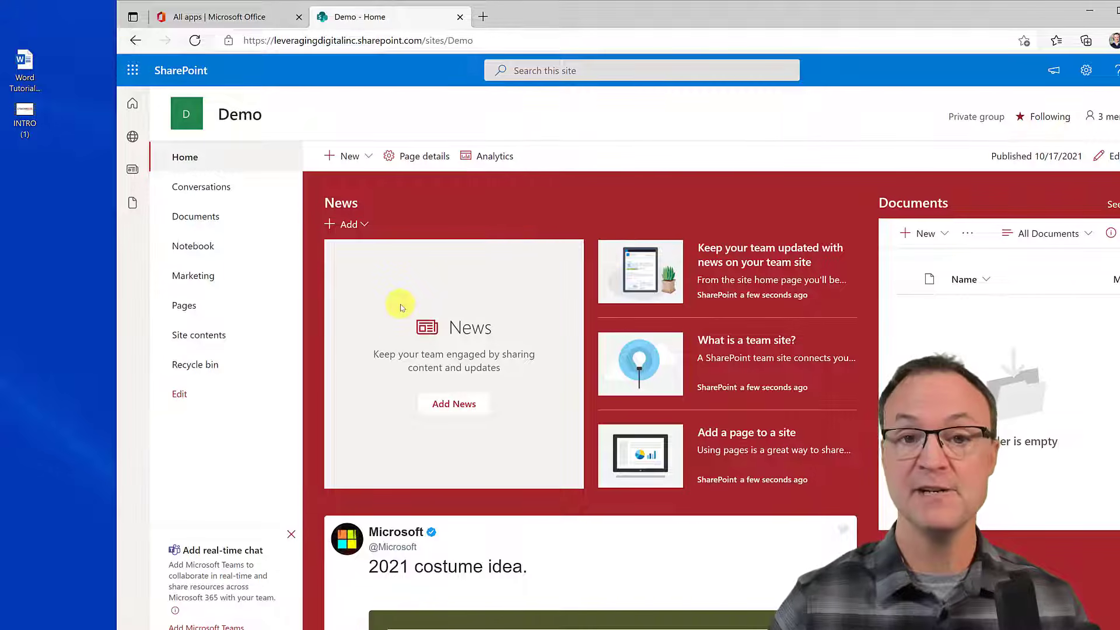
Step: Create a new PowerPoint presentation in the Demo site's Documents library
{"action": "left_click", "coordinate": [368, 158]}
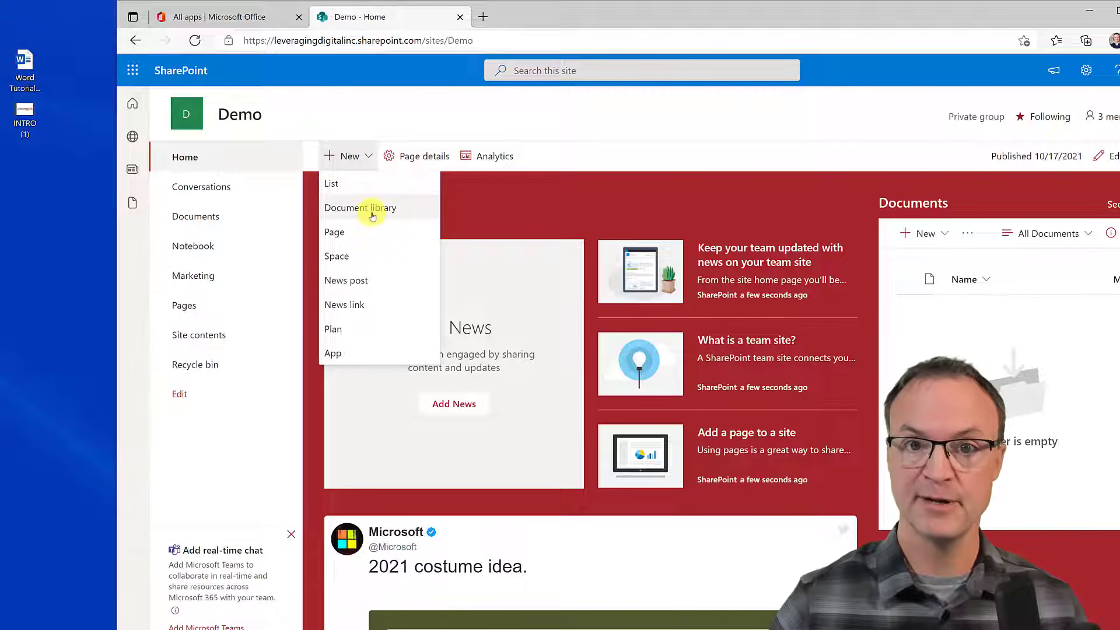
{"action": "left_click", "coordinate": [204, 225]}
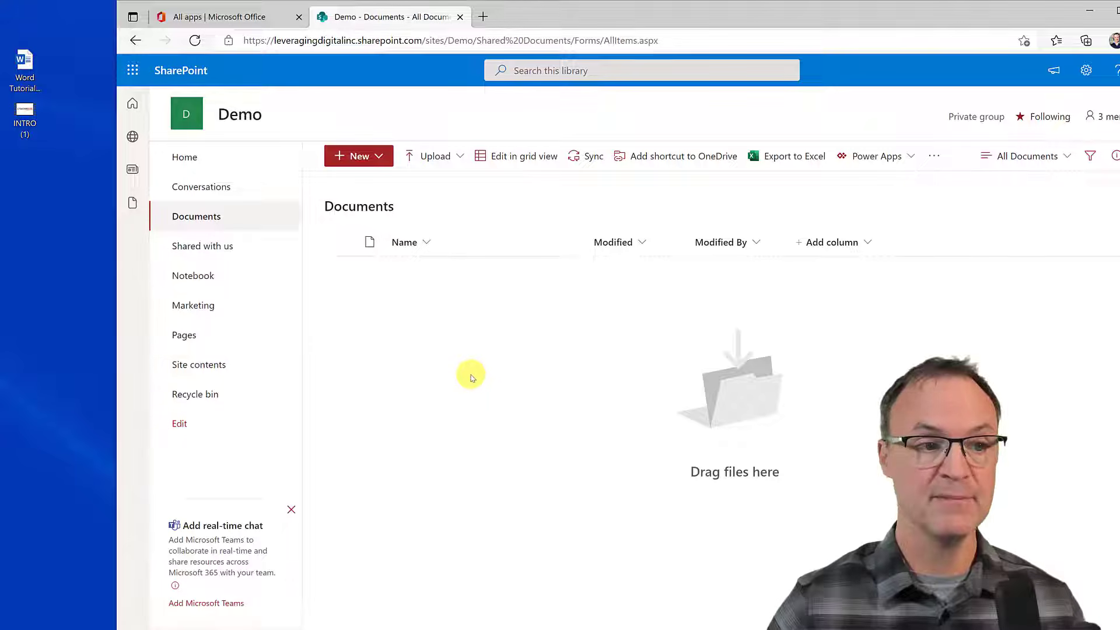
{"action": "left_click", "coordinate": [376, 157]}
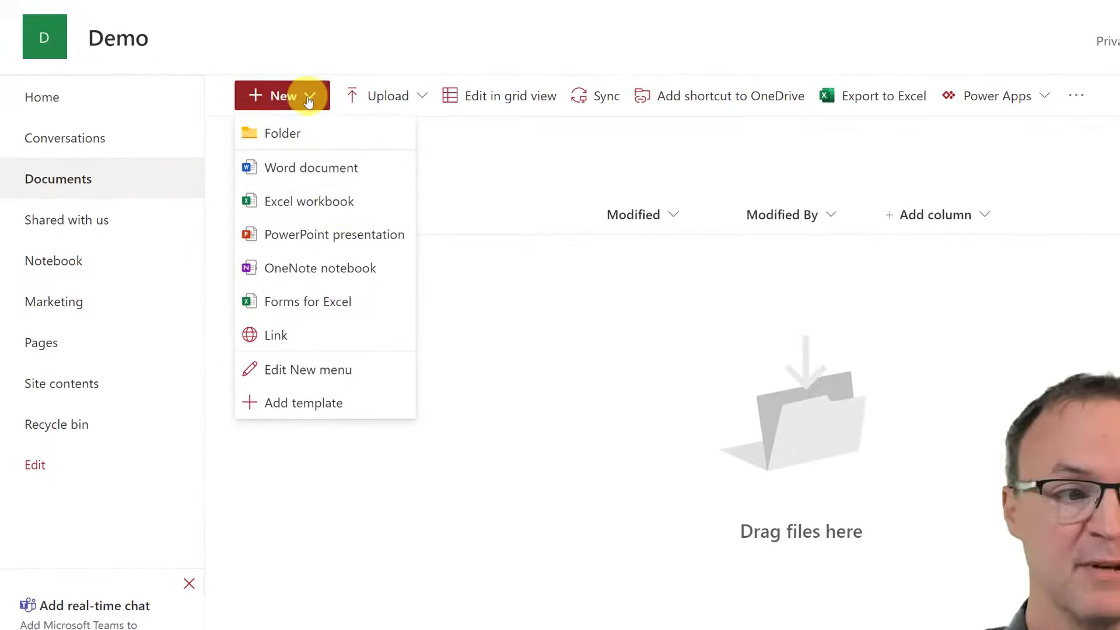
{"action": "left_click", "coordinate": [344, 235]}
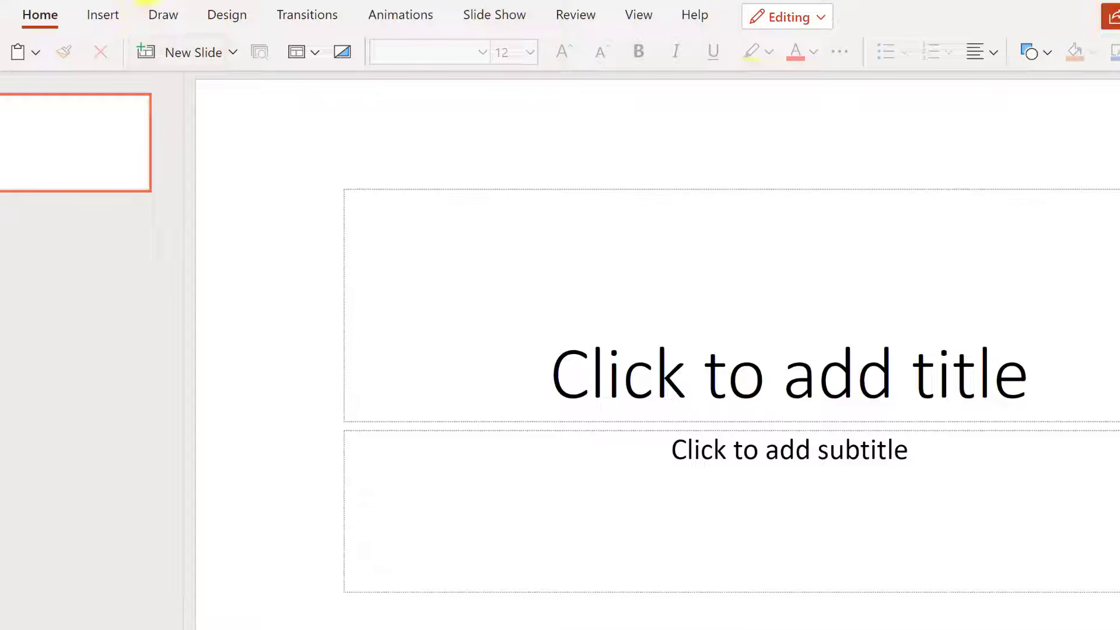
Step: Rename the new presentation to Marketing Team and return to the Documents library
{"action": "left_click", "coordinate": [115, 5]}
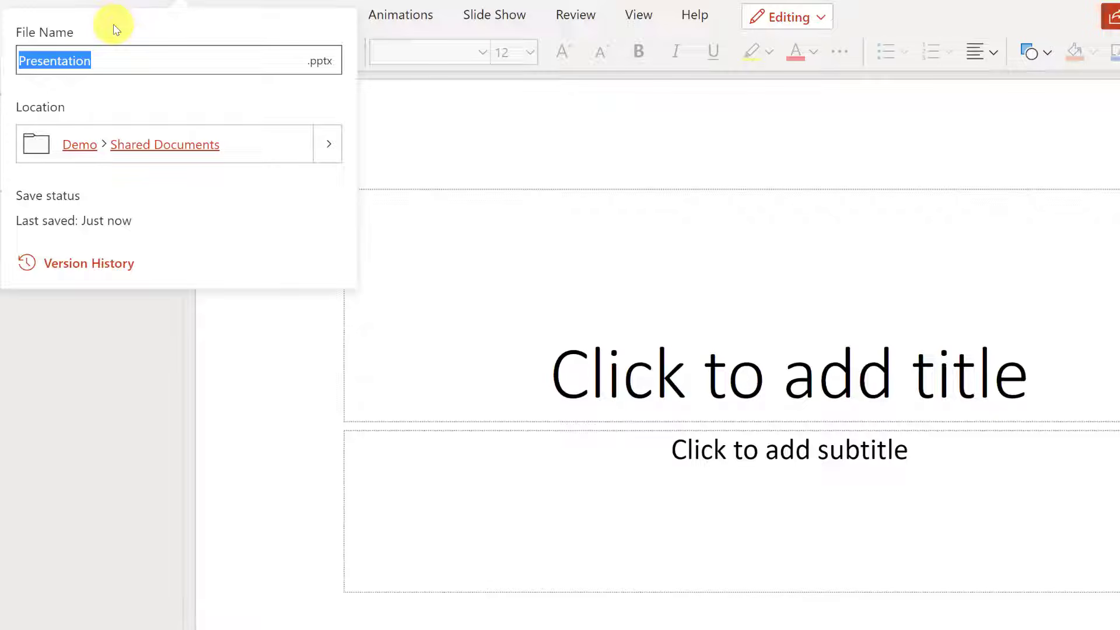
{"action": "type", "text": "Marketing "}
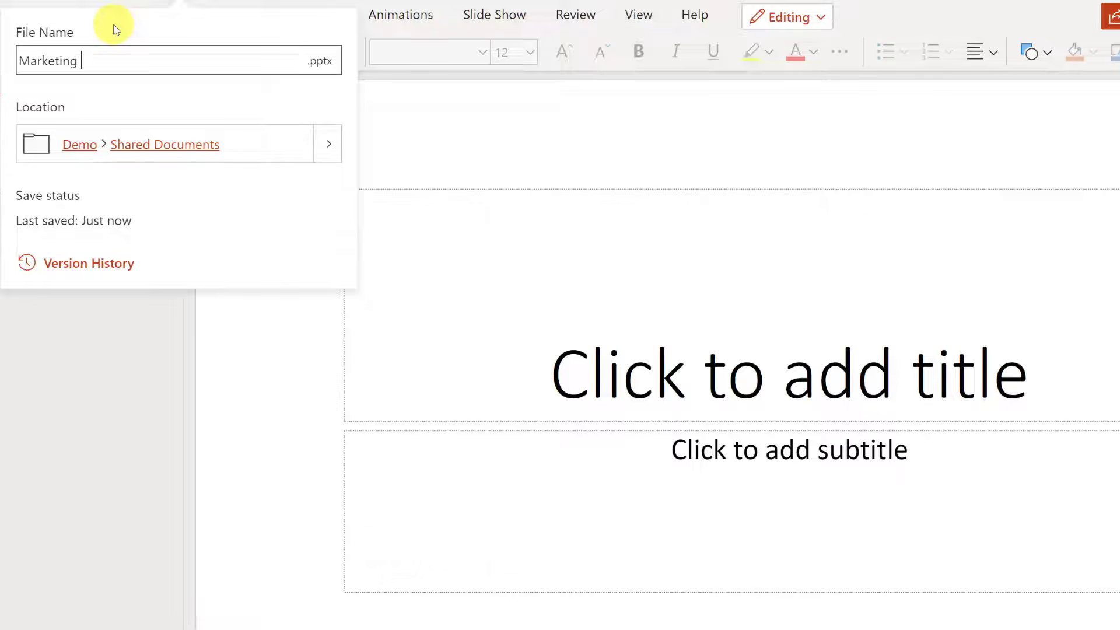
{"action": "type", "text": "Te"}
{"action": "key", "text": "Return"}
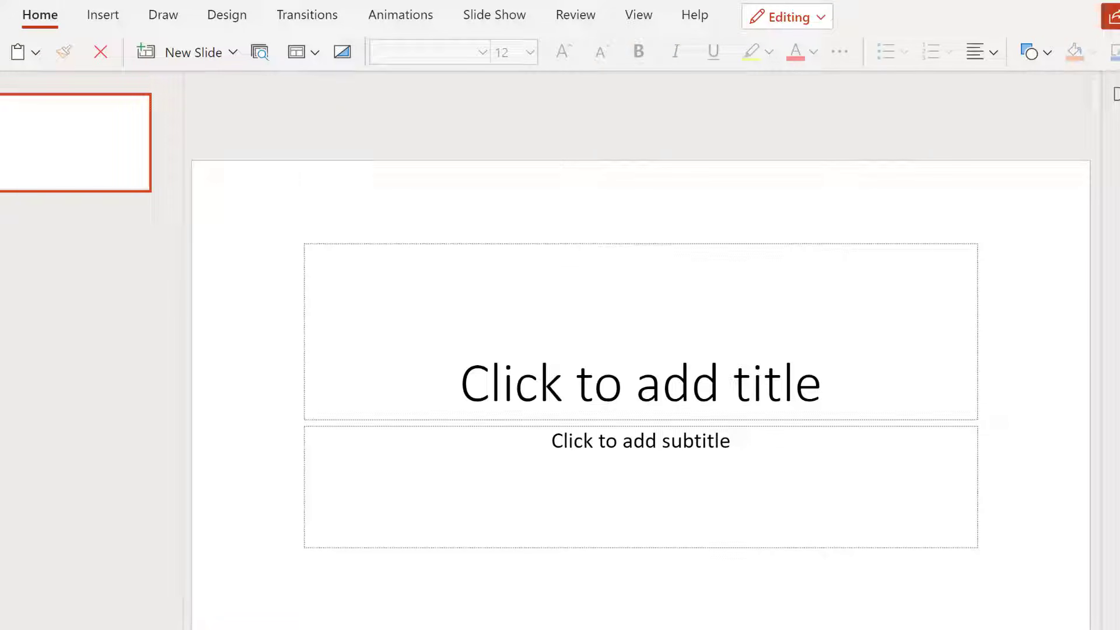
{"action": "left_click", "coordinate": [354, 2]}
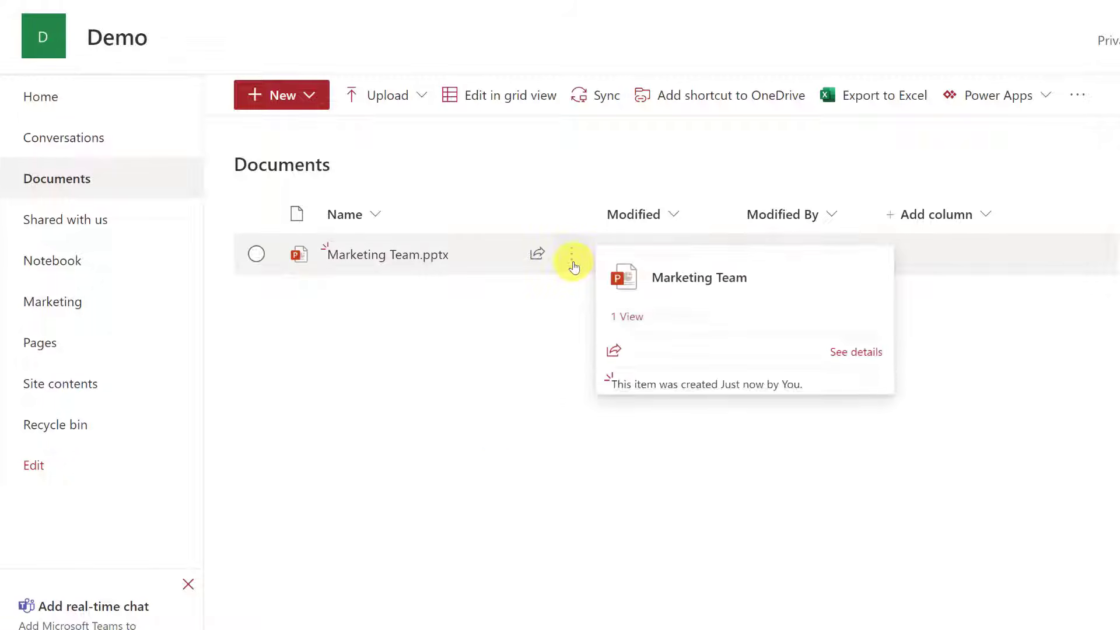
Step: Review the sharing permissions and link settings for Marketing Team.pptx, without sending a link
{"action": "left_click", "coordinate": [572, 262]}
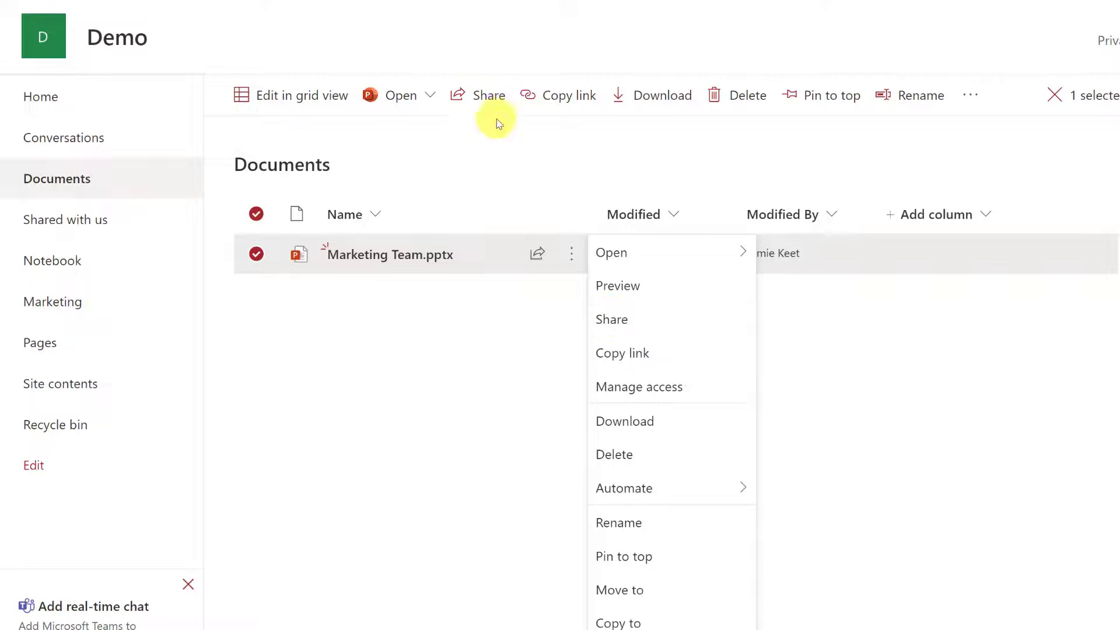
{"action": "left_click", "coordinate": [611, 322]}
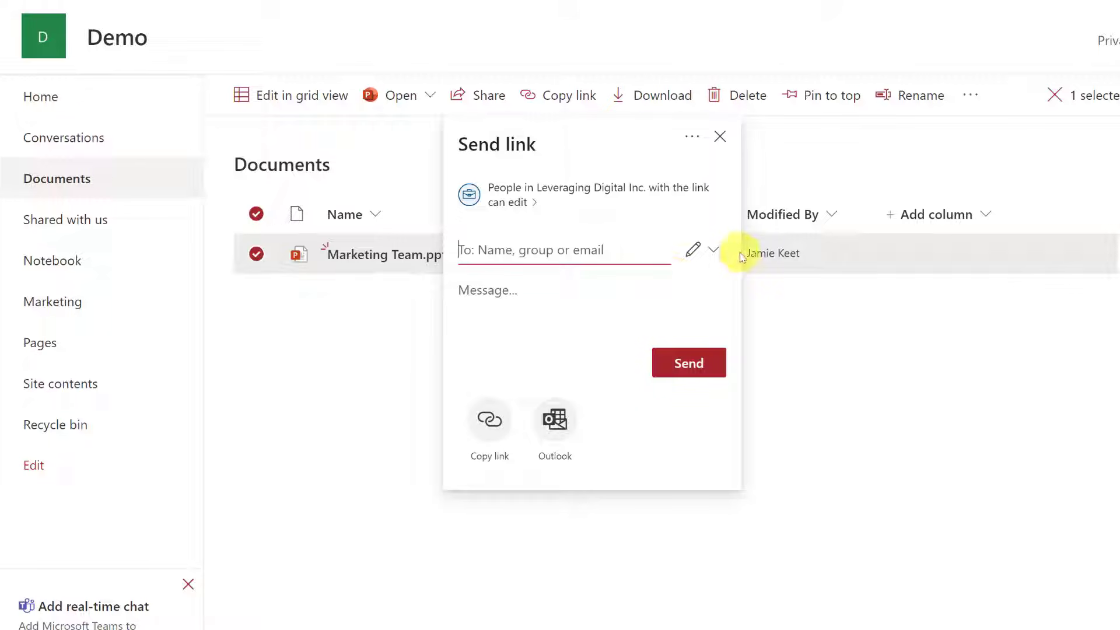
{"action": "left_click", "coordinate": [713, 251]}
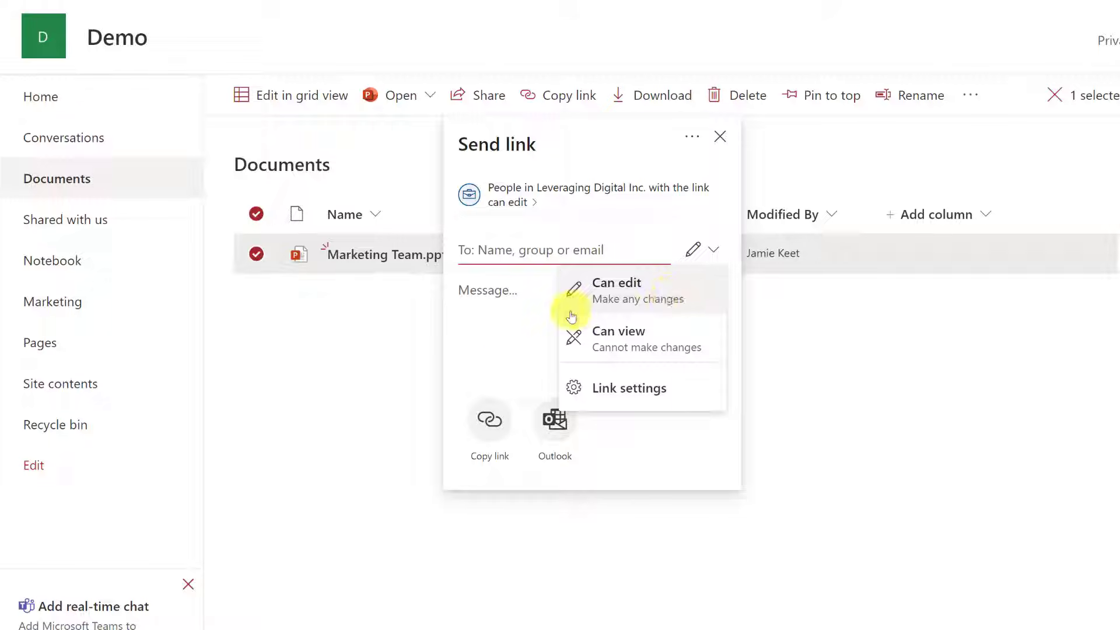
{"action": "left_click", "coordinate": [515, 342]}
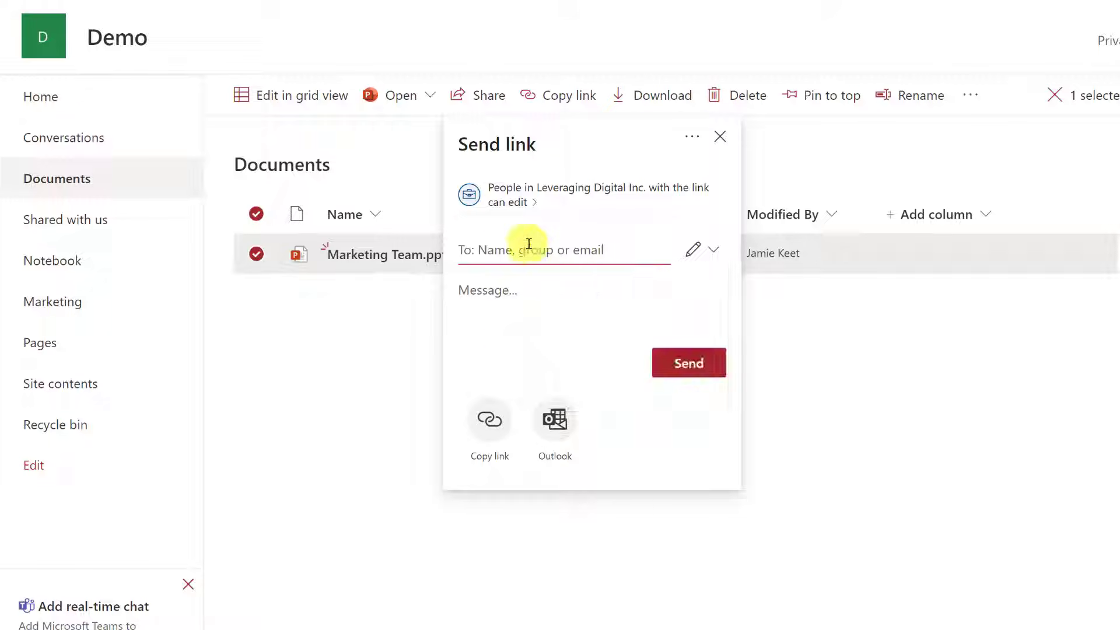
{"action": "left_click", "coordinate": [532, 202]}
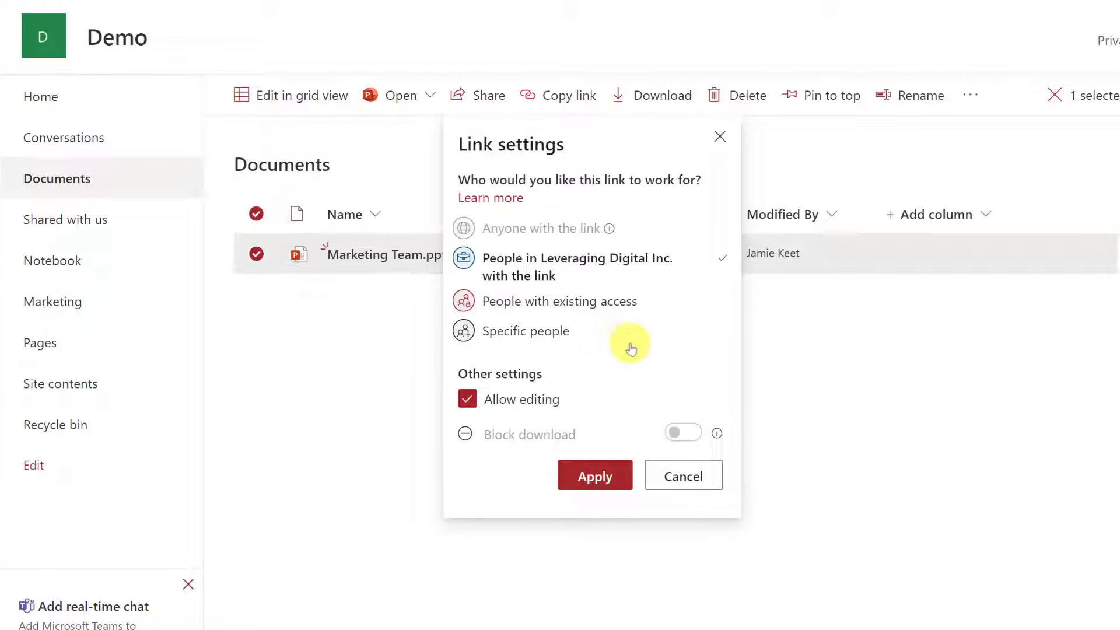
{"action": "left_click", "coordinate": [673, 480]}
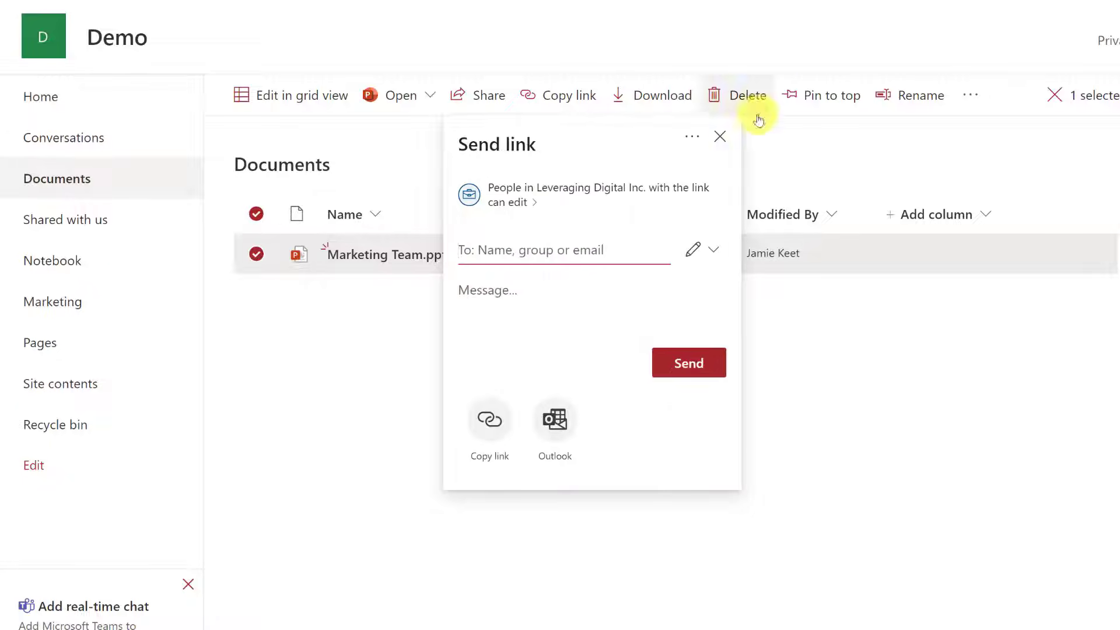
{"action": "left_click", "coordinate": [720, 137]}
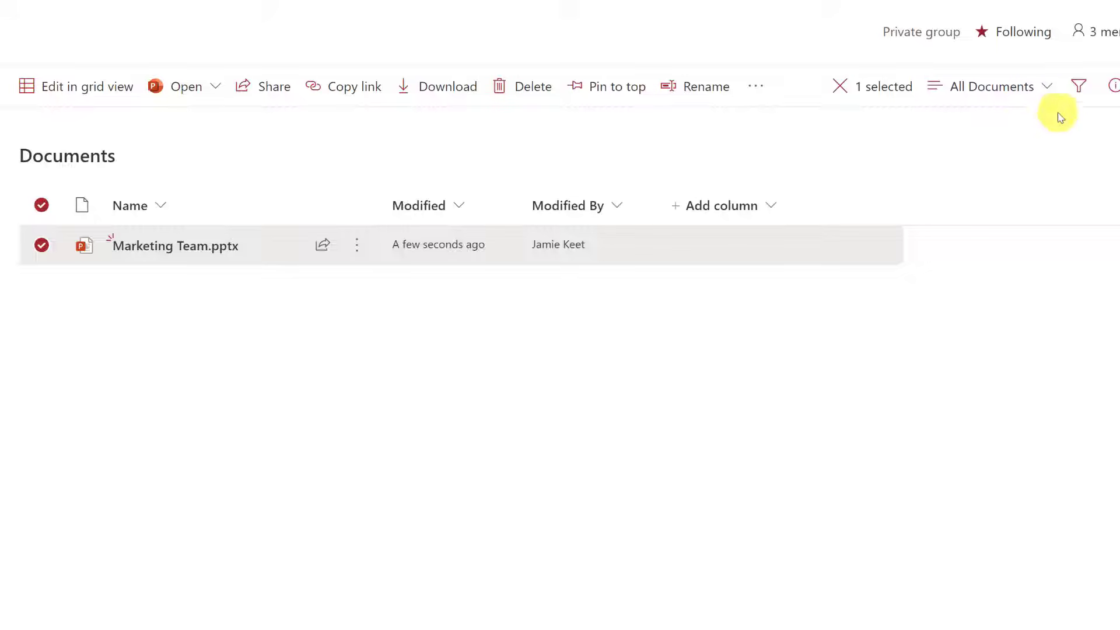
Step: Switch the Documents library to the Tiles view and upload the Word tutorial document and the INTRO (1) video from the desktop
{"action": "left_click", "coordinate": [1054, 94]}
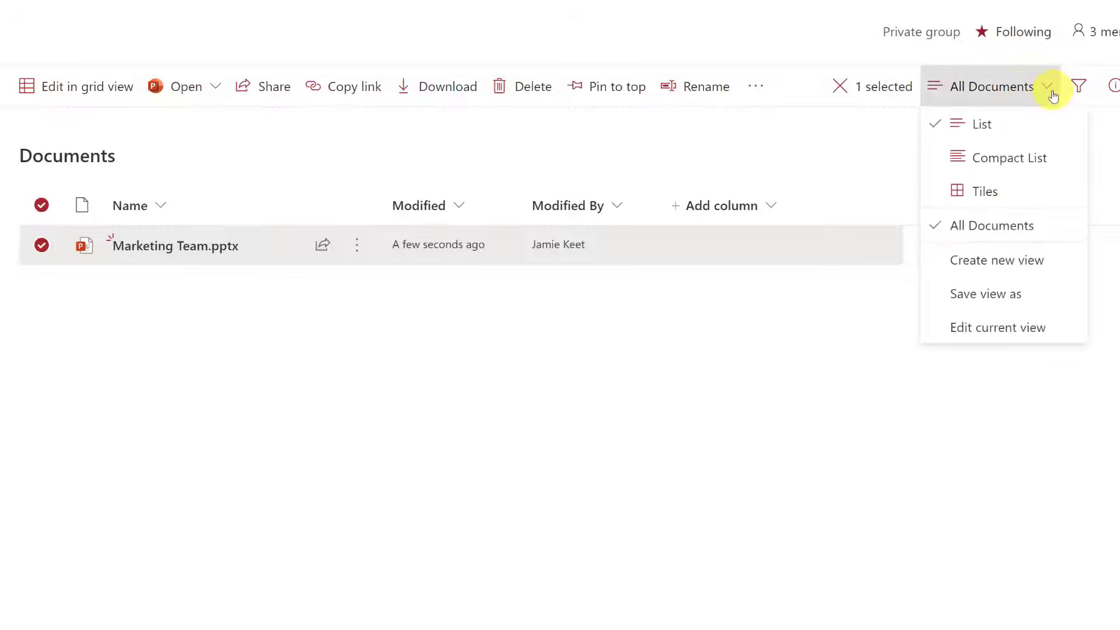
{"action": "left_click", "coordinate": [986, 189]}
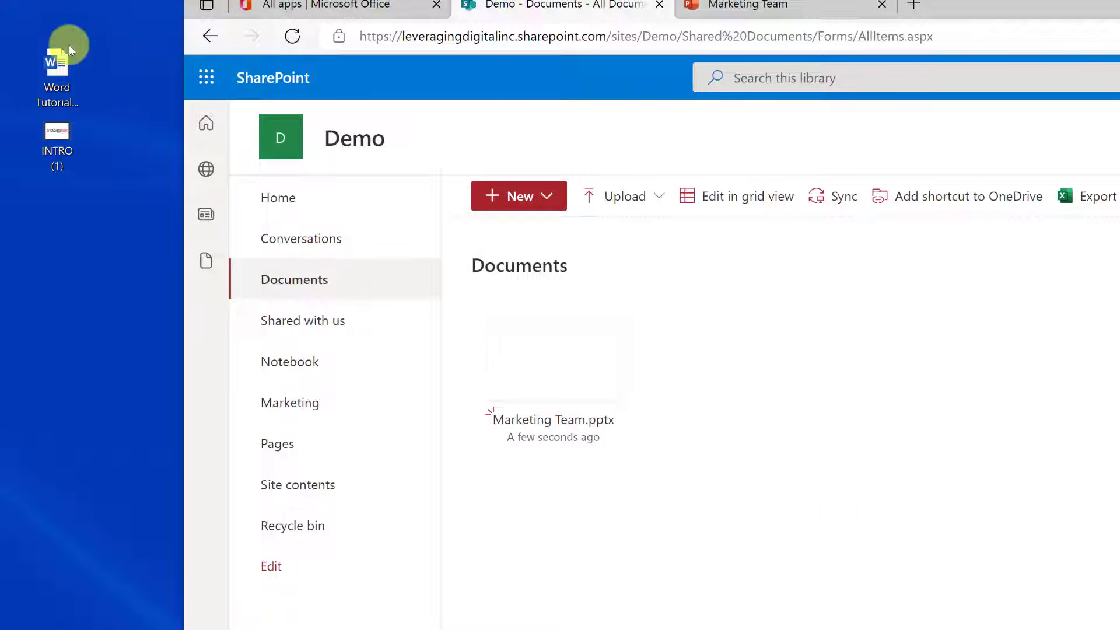
{"action": "left_click_drag", "start_coordinate": [58, 69], "coordinate": [703, 341]}
{"action": "left_click_drag", "start_coordinate": [64, 137], "coordinate": [915, 613]}
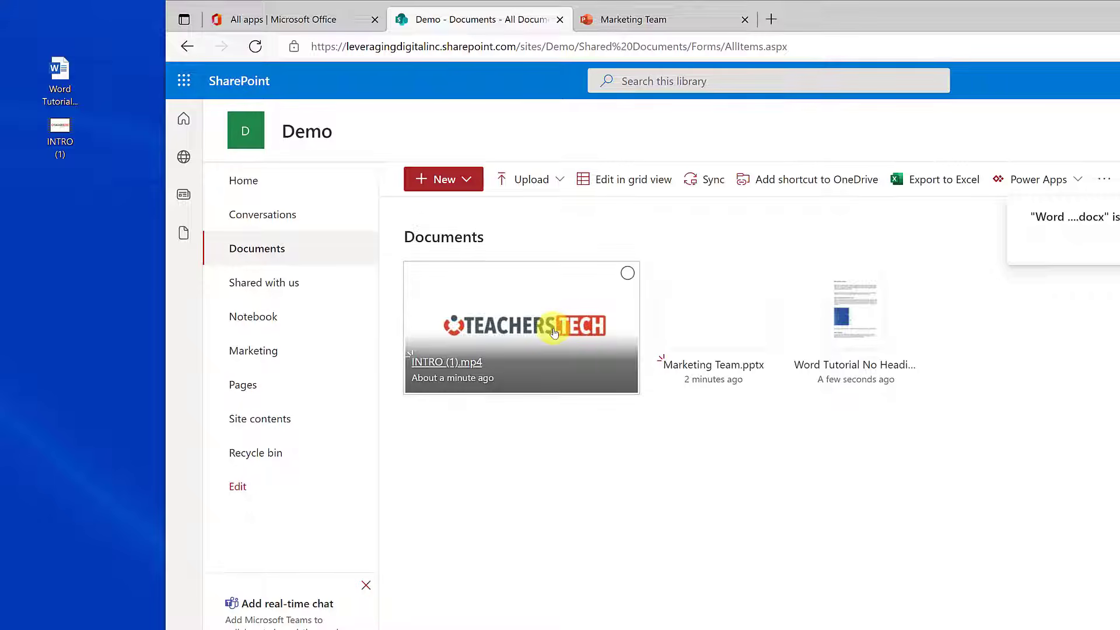
Step: Open the uploaded Word Tutorial No Headings document from the library
{"action": "mouse_move", "coordinate": [553, 332]}
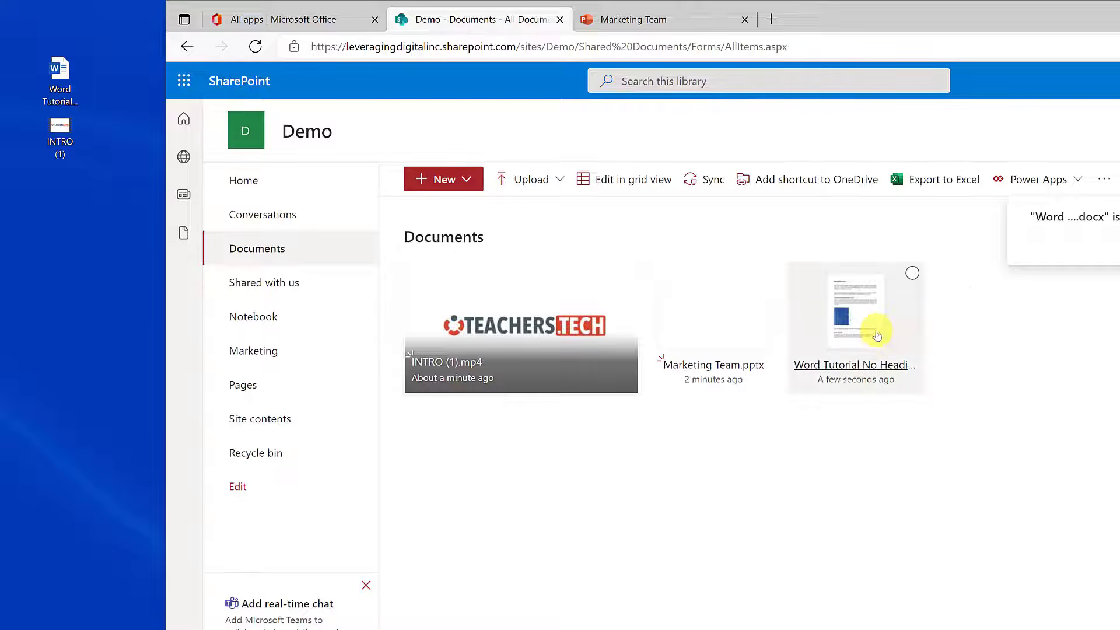
{"action": "mouse_move", "coordinate": [876, 340]}
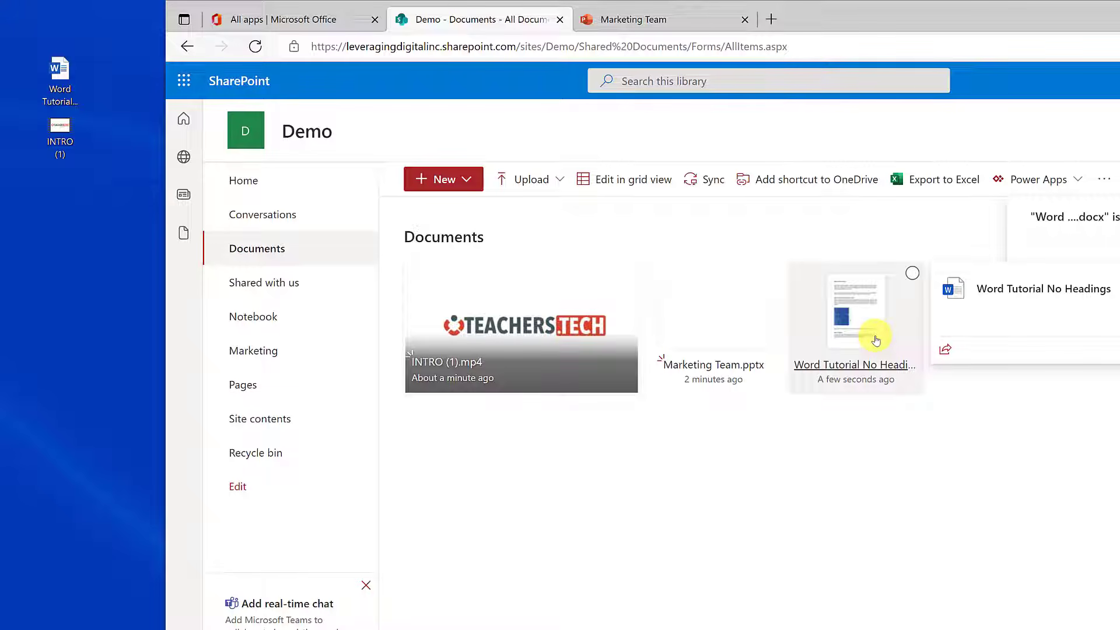
{"action": "left_click", "coordinate": [876, 340]}
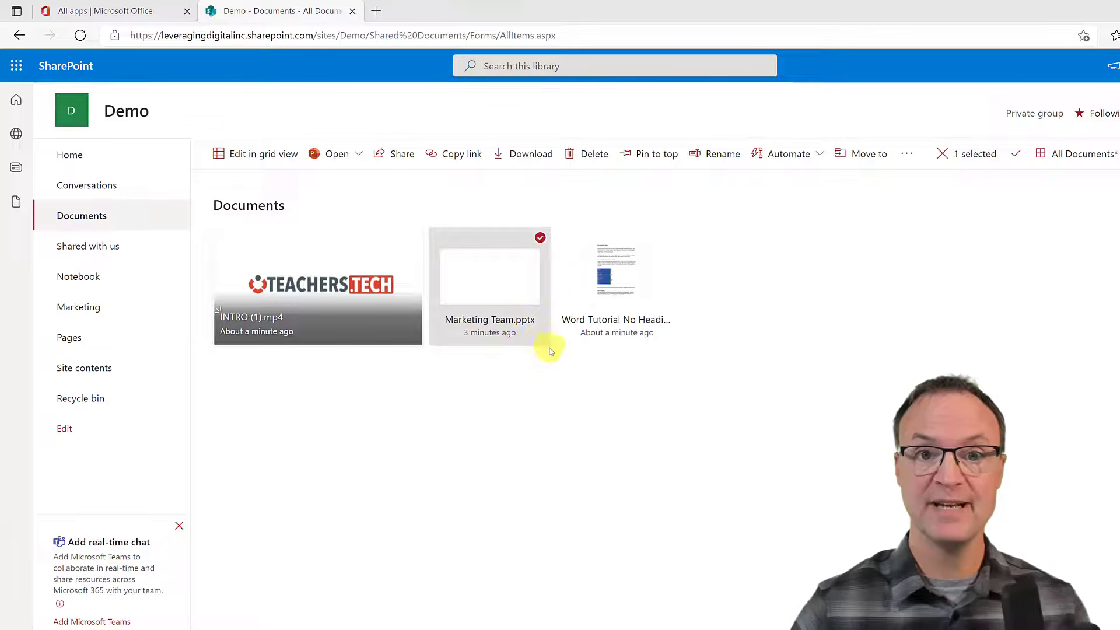
Step: View the version history of Marketing Team.pptx and close it
{"action": "mouse_move", "coordinate": [545, 350]}
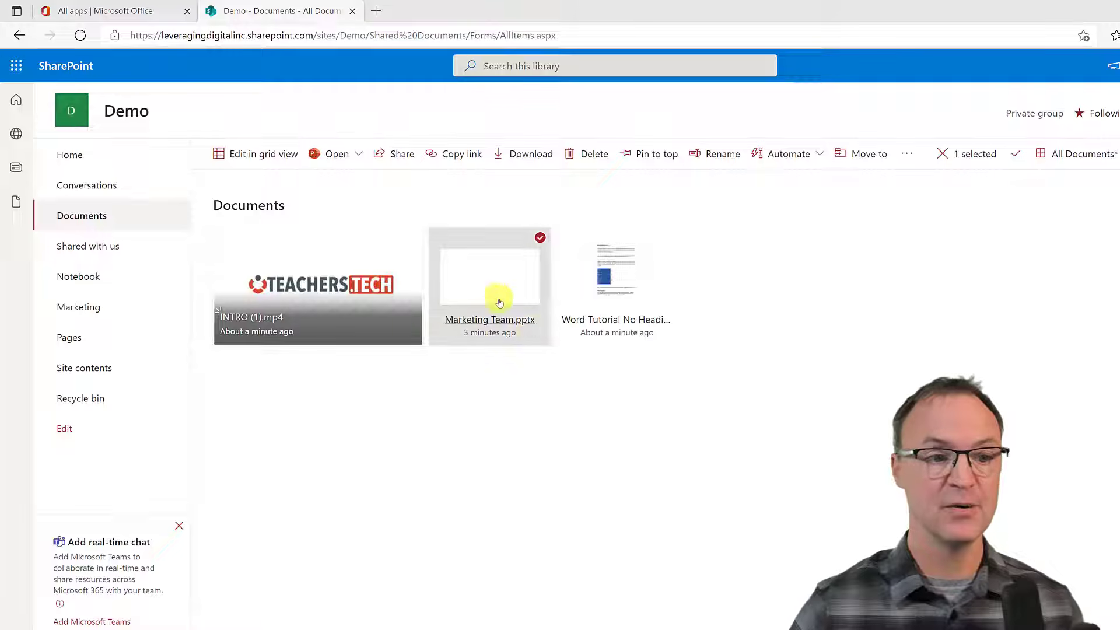
{"action": "mouse_move", "coordinate": [492, 275]}
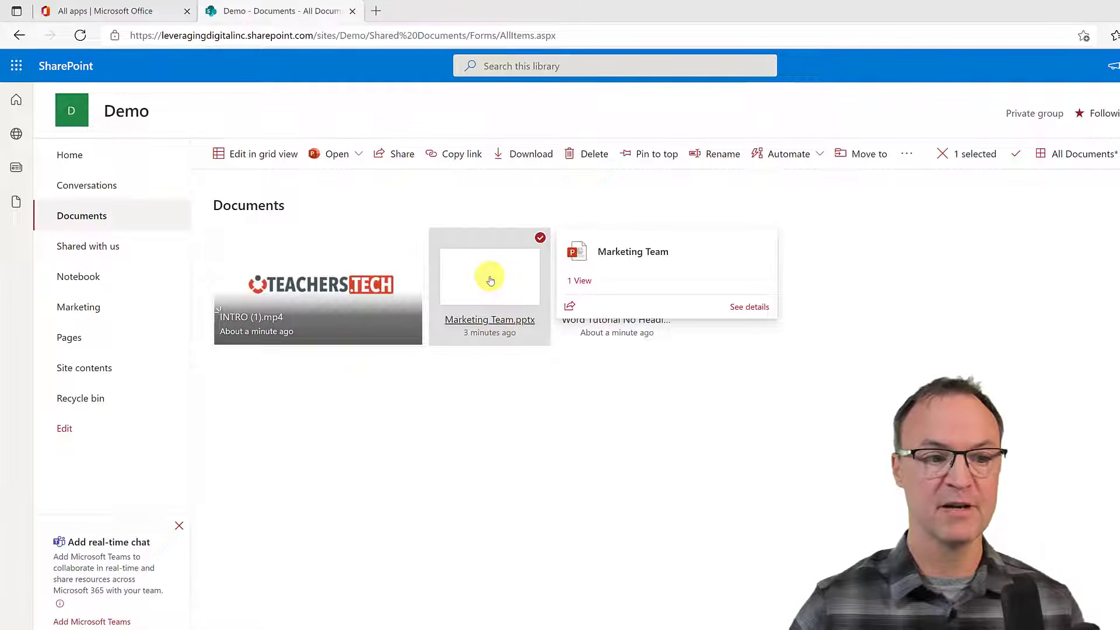
{"action": "right_click", "coordinate": [490, 279]}
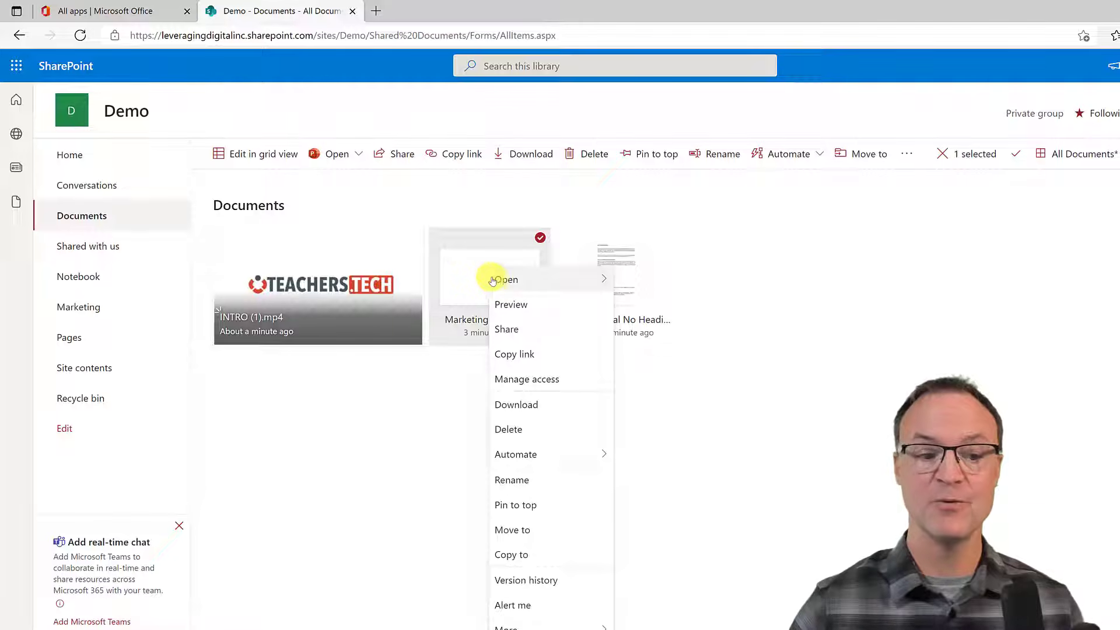
{"action": "left_click", "coordinate": [549, 581]}
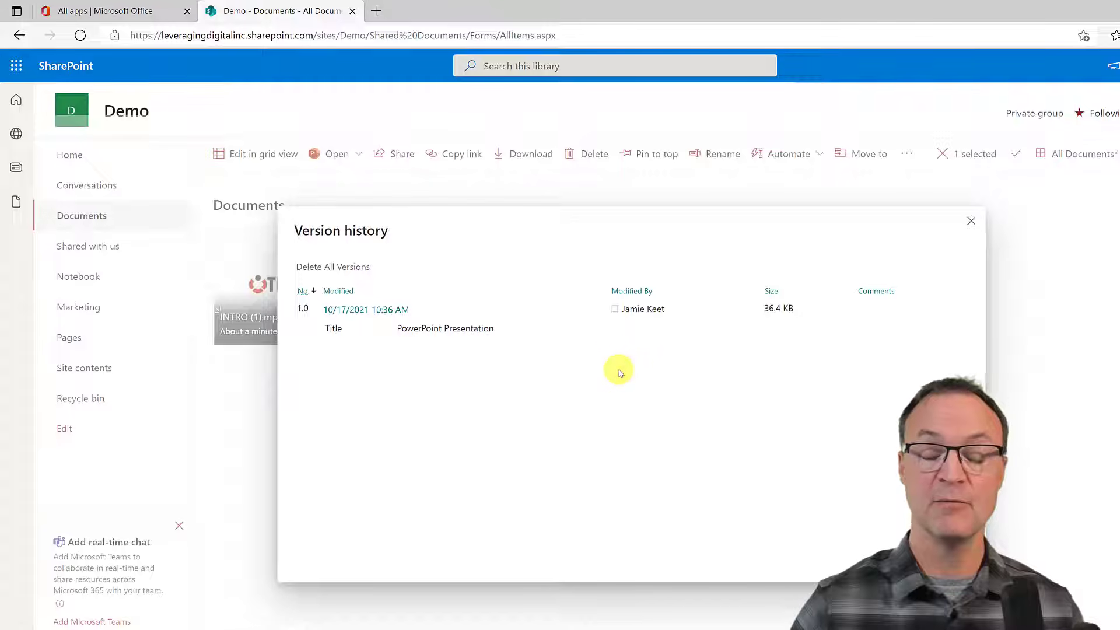
{"action": "left_click", "coordinate": [973, 222]}
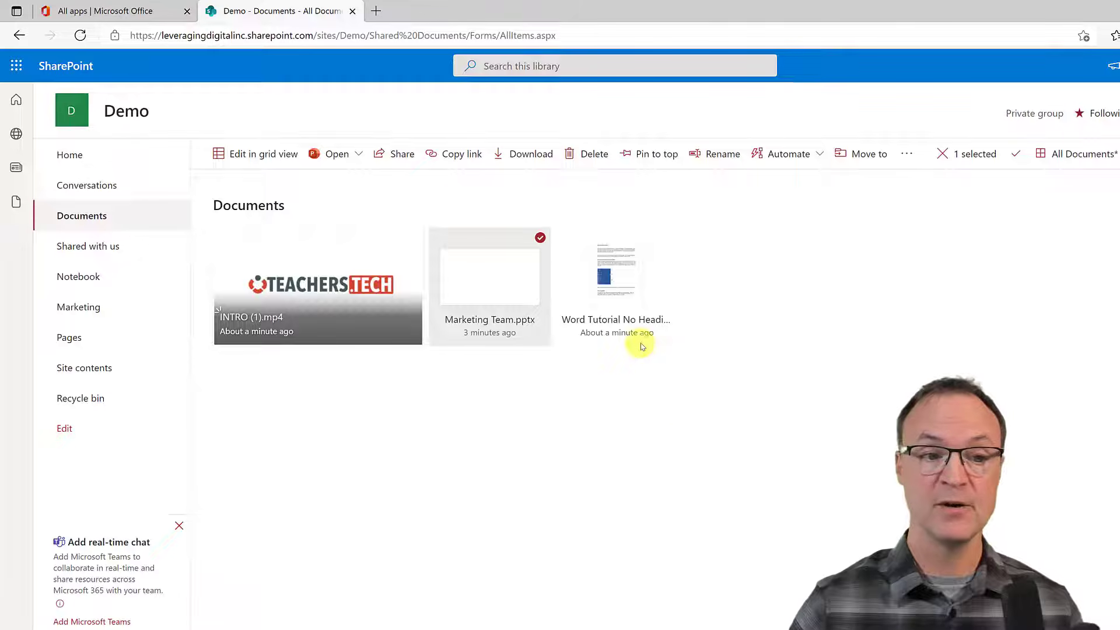
Step: Set up an immediate e-mail alert for any change to the Word Tutorial No Headings document
{"action": "right_click", "coordinate": [619, 266]}
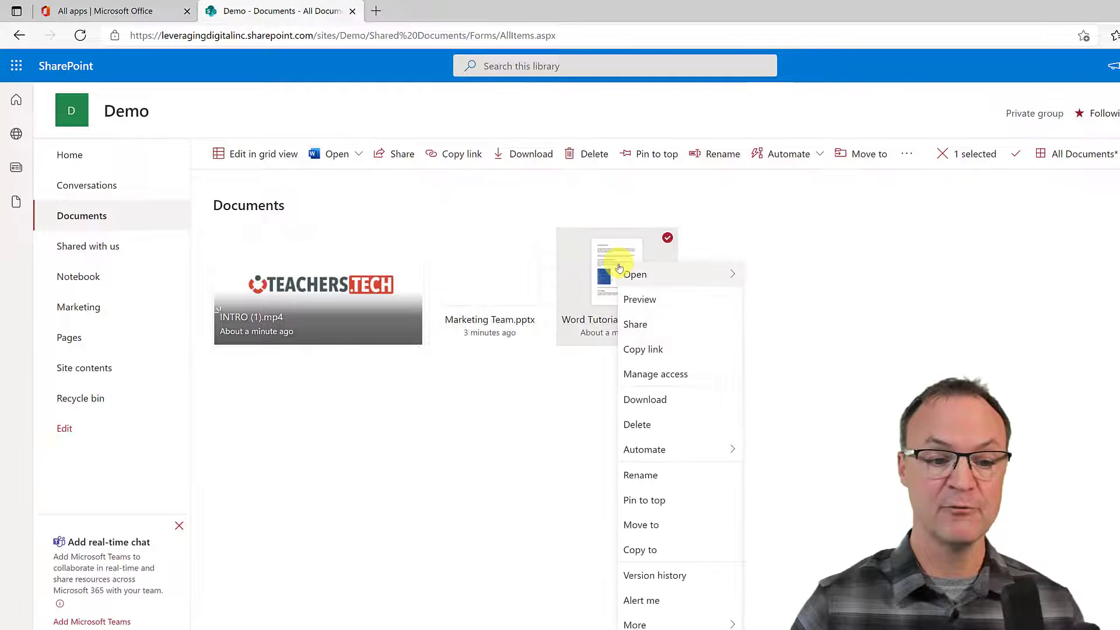
{"action": "left_click", "coordinate": [642, 601]}
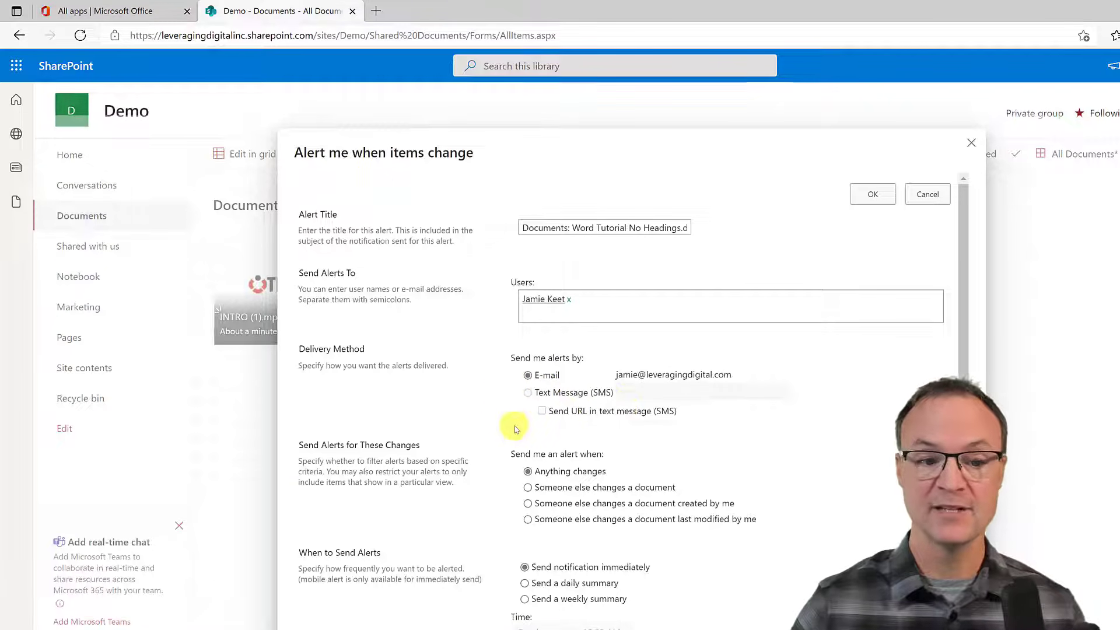
{"action": "scroll", "coordinate": [560, 455], "scroll_direction": "down", "scroll_amount": 1}
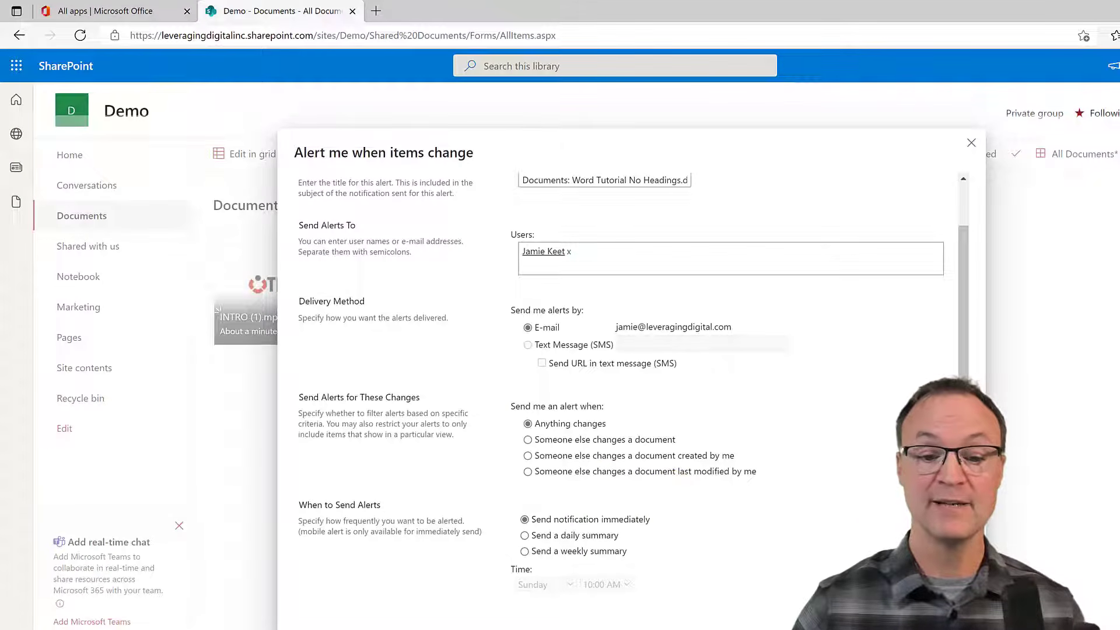
{"action": "left_click", "coordinate": [847, 613]}
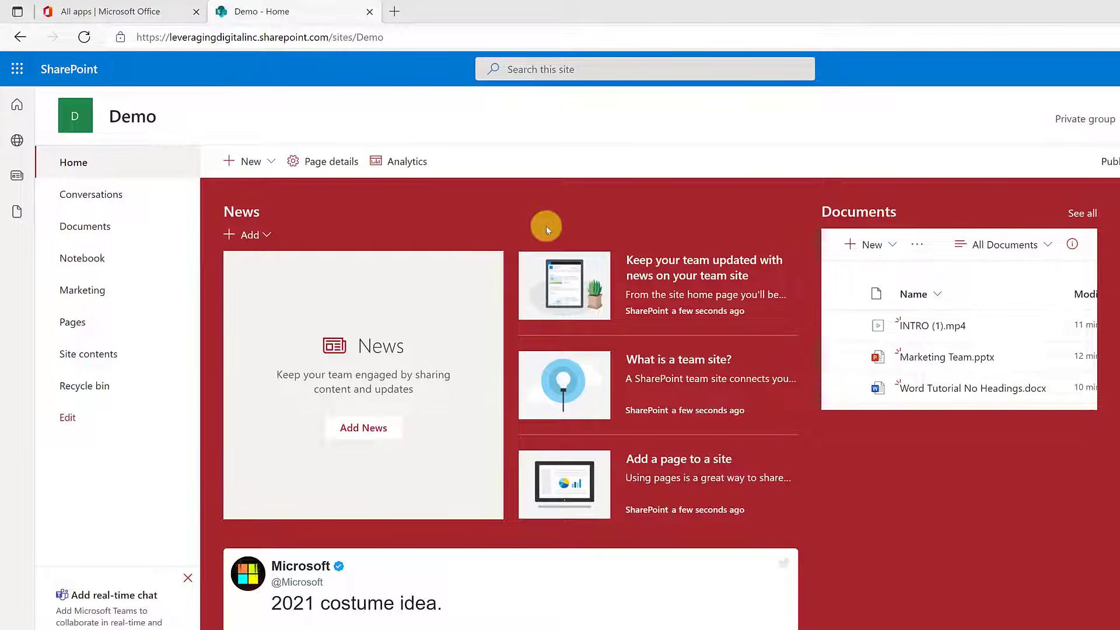
Step: Create a blank list named "Great Ideas!" and keep it shown in the site navigation
{"action": "left_click", "coordinate": [270, 162]}
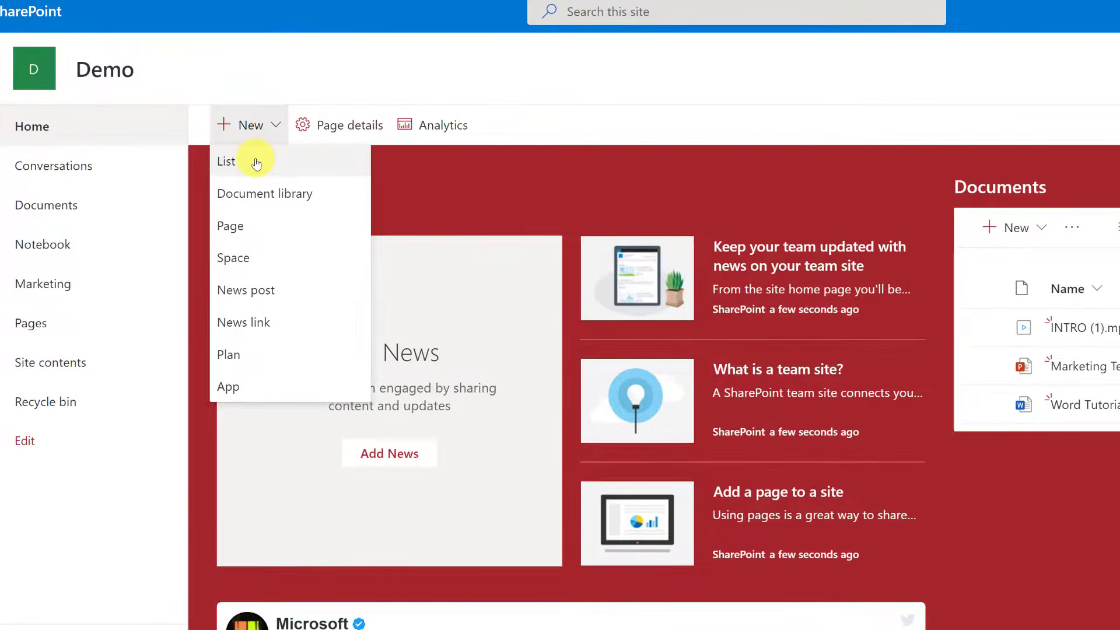
{"action": "left_click", "coordinate": [256, 163]}
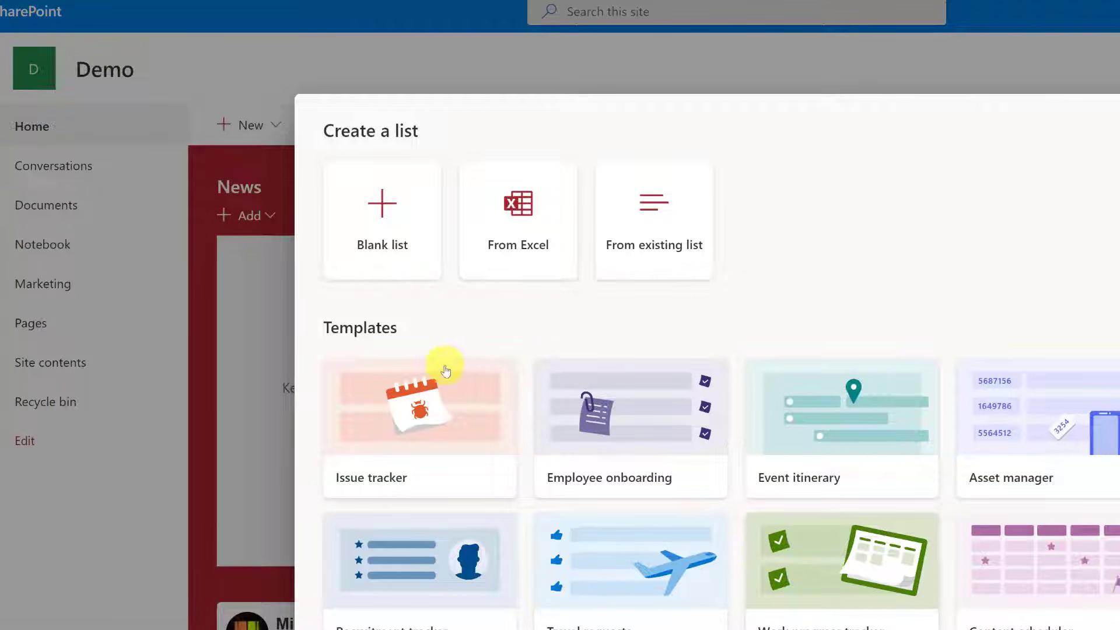
{"action": "left_click", "coordinate": [381, 217]}
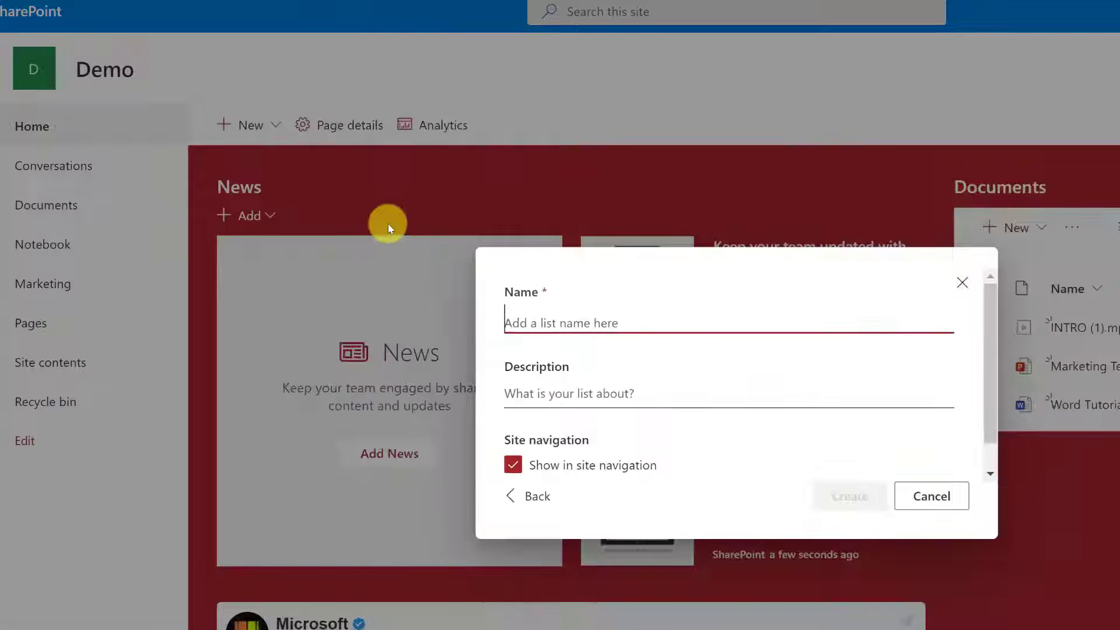
{"action": "type", "text": "great"}
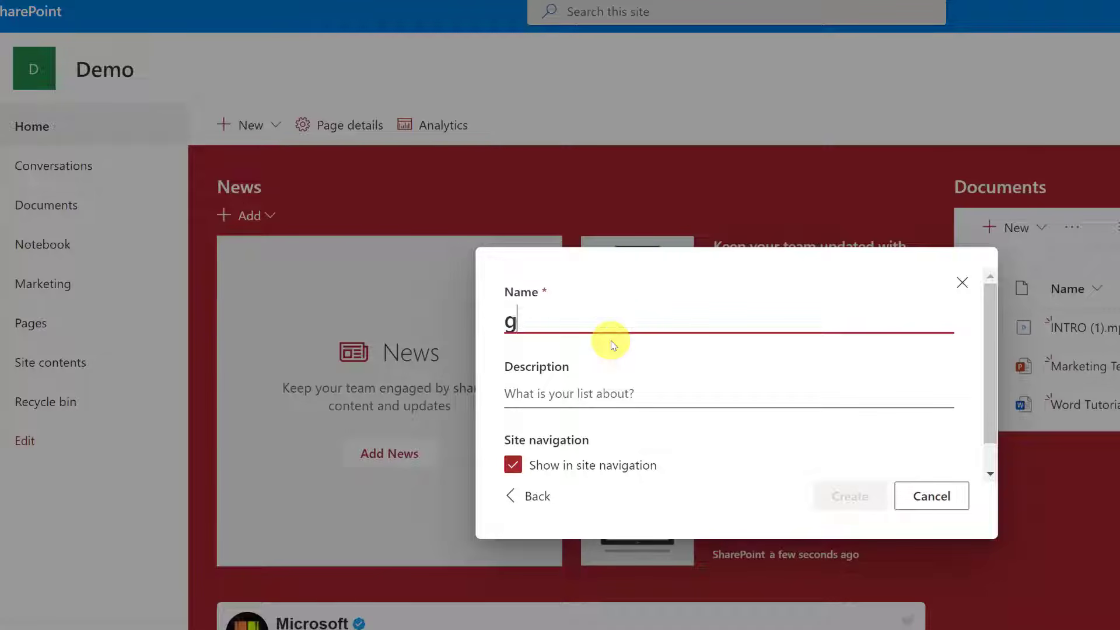
{"action": "key", "text": "ctrl+a"}
{"action": "key", "text": "BackSpace"}
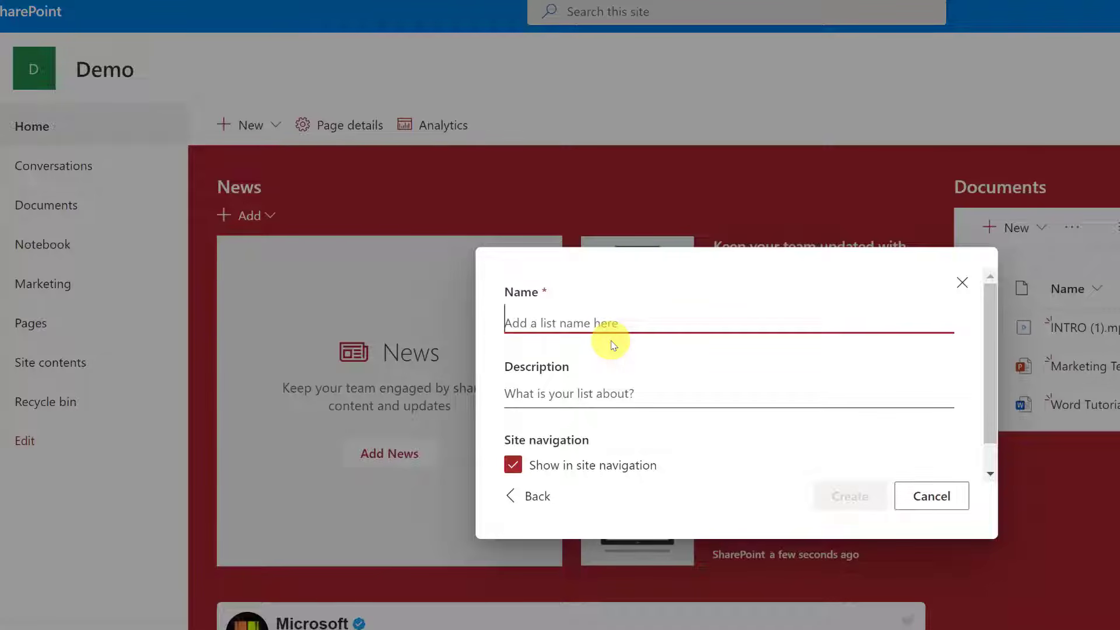
{"action": "type", "text": "Great Ideas!"}
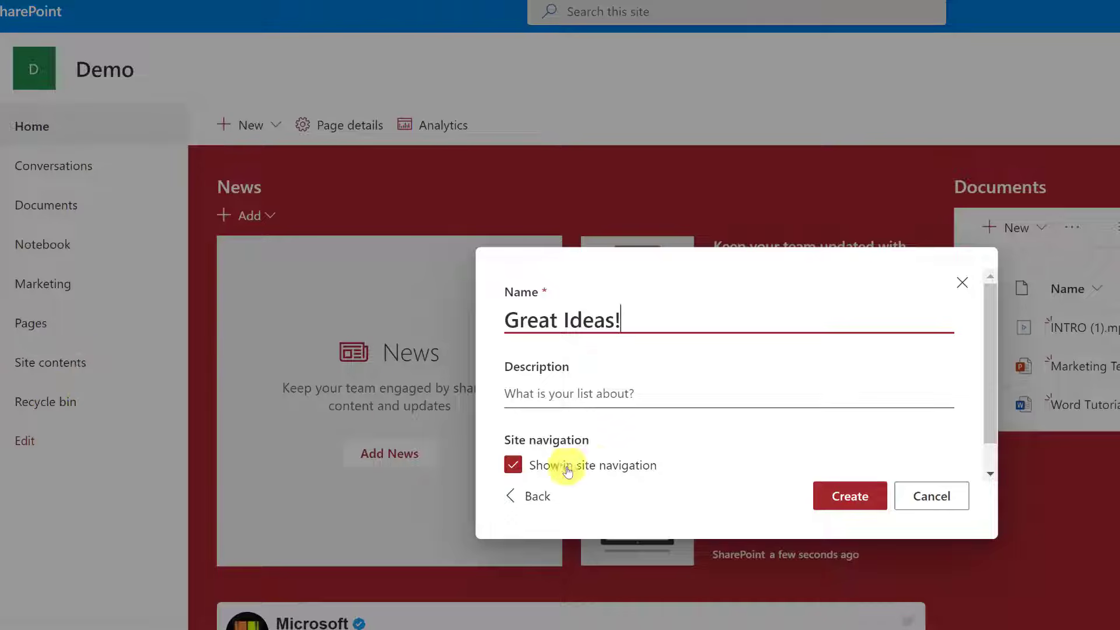
{"action": "left_click", "coordinate": [514, 465]}
{"action": "left_click", "coordinate": [514, 465]}
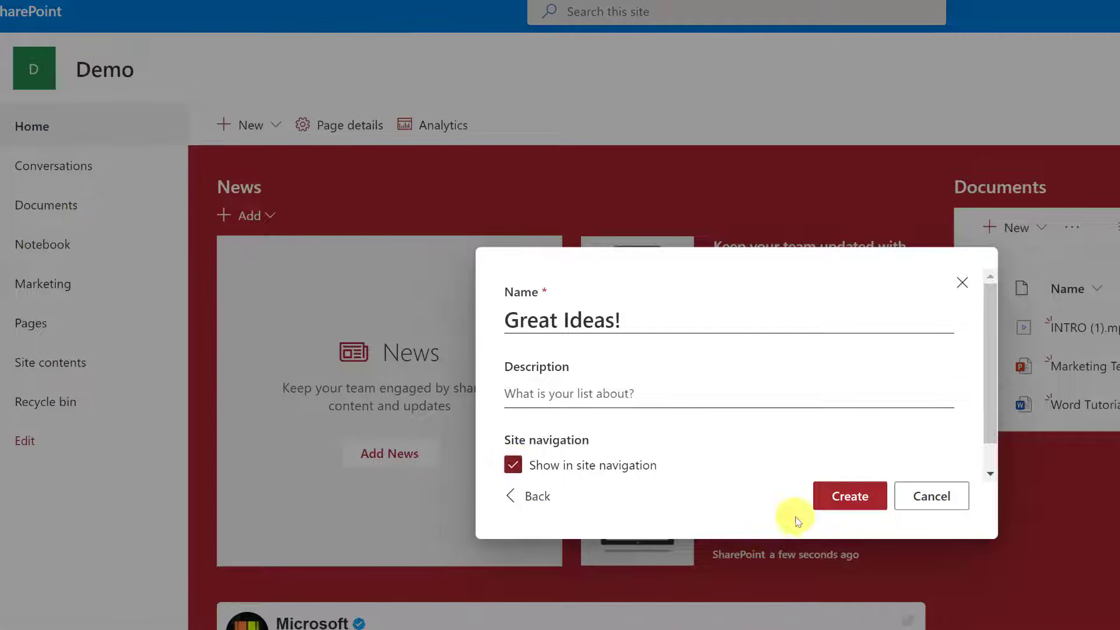
{"action": "left_click", "coordinate": [853, 503]}
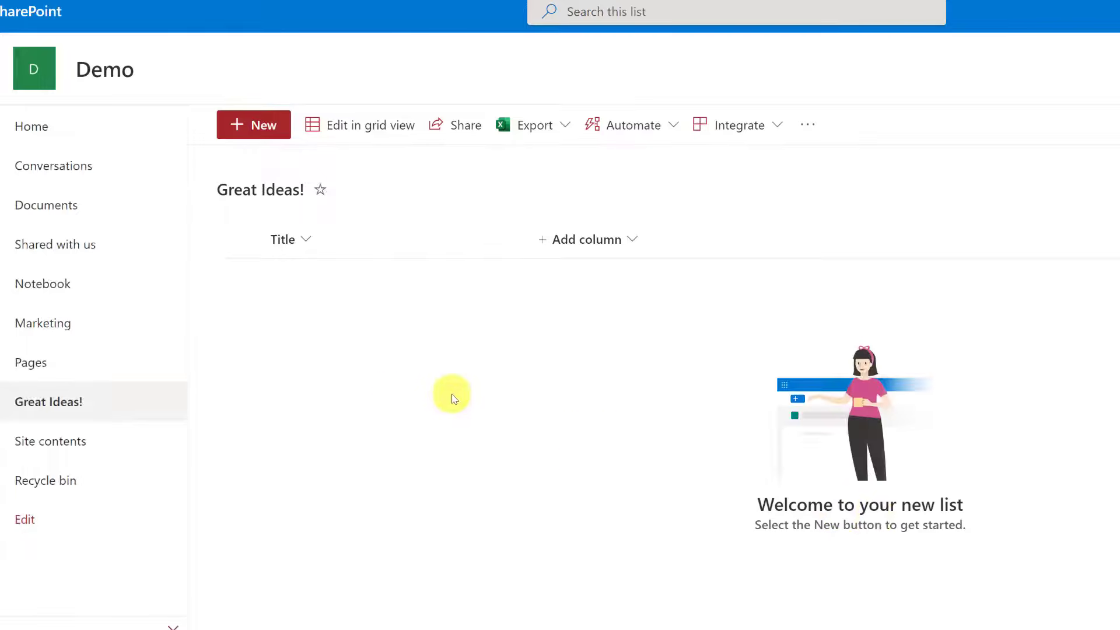
Step: Add a new item titled "Less work" to the Great Ideas! list and save it
{"action": "left_click", "coordinate": [264, 132]}
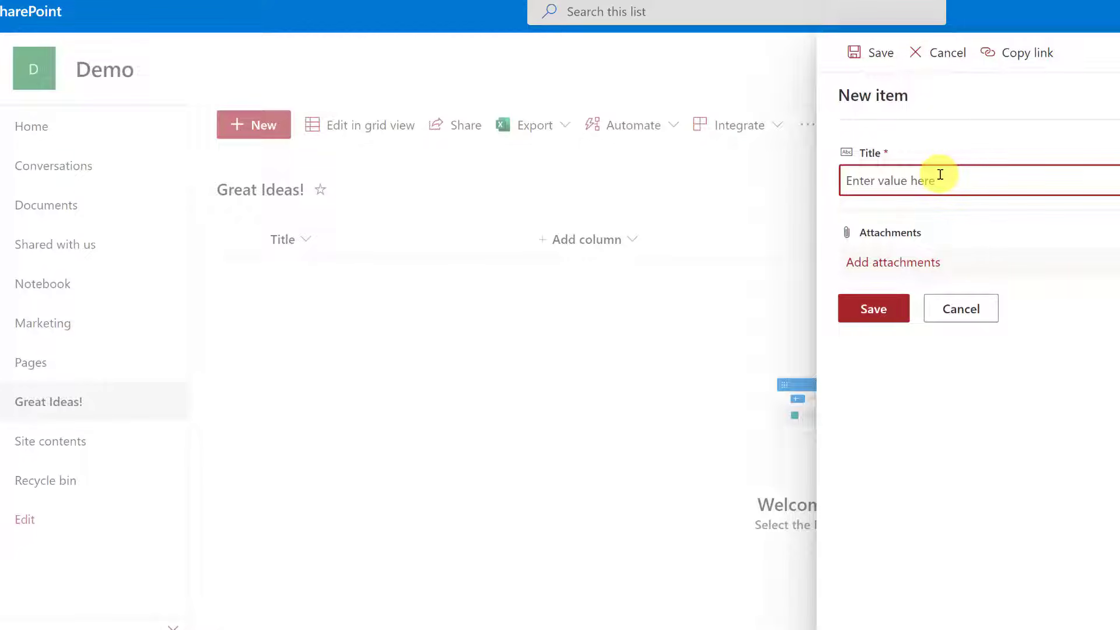
{"action": "type", "text": "Less work"}
{"action": "left_click", "coordinate": [869, 309]}
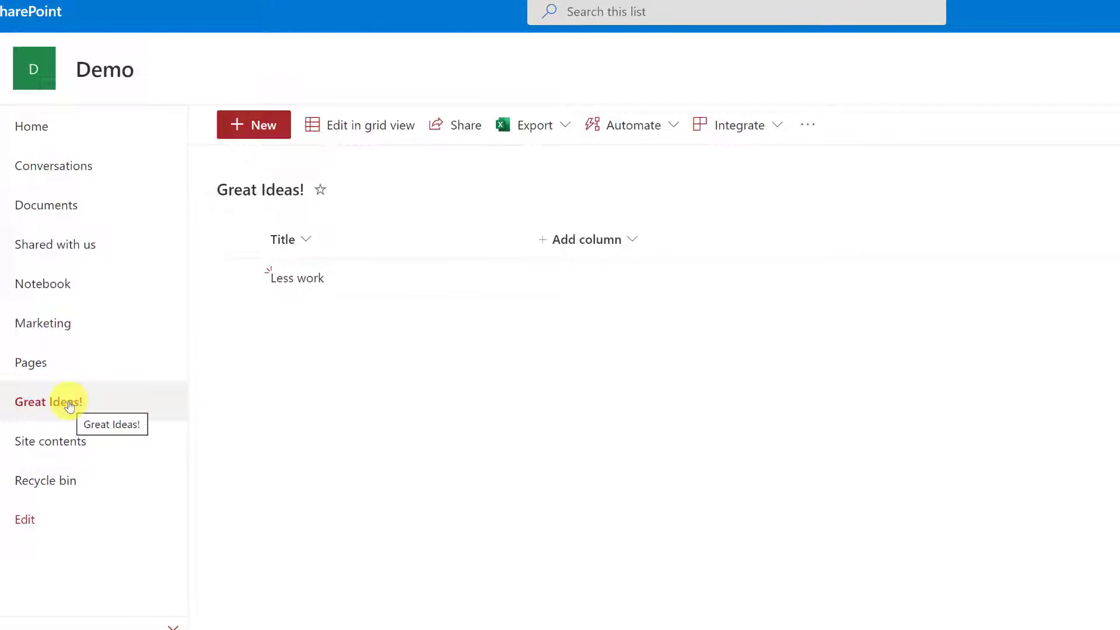
Step: Add a List web part showing Great Ideas! above the Documents web part on the home page and republish the page
{"action": "left_click", "coordinate": [41, 127]}
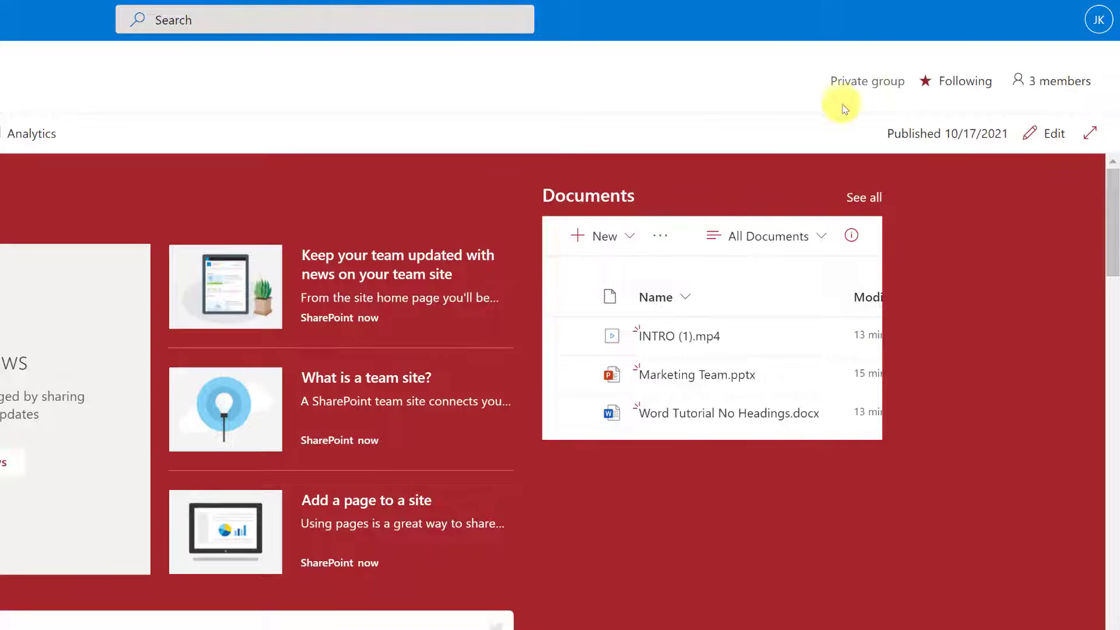
{"action": "left_click", "coordinate": [1053, 133]}
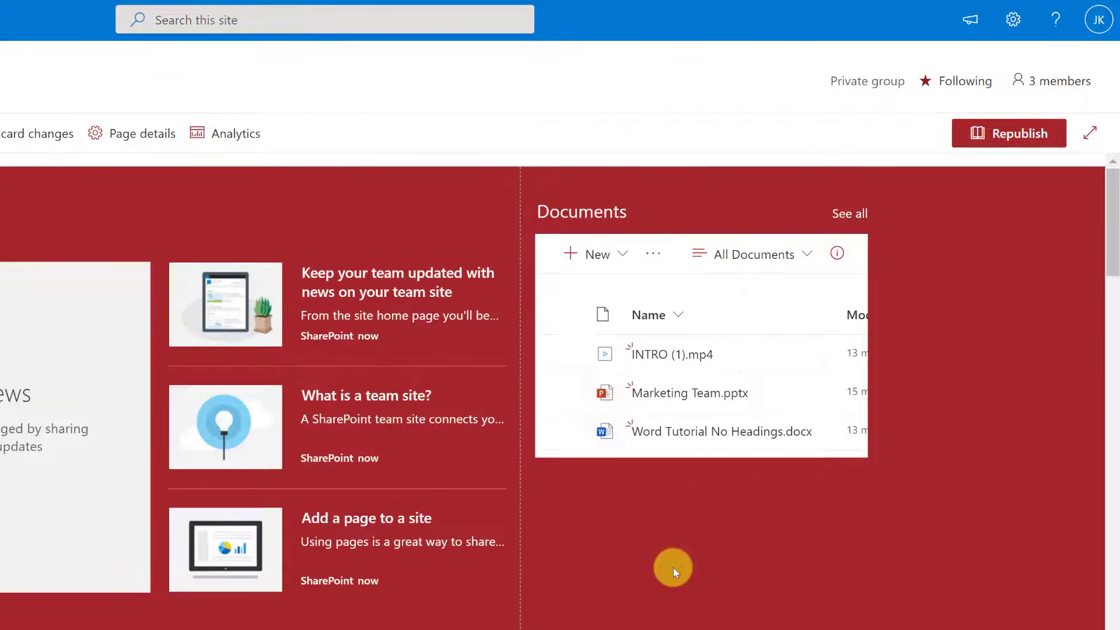
{"action": "scroll", "coordinate": [673, 569], "scroll_direction": "down", "scroll_amount": 1}
{"action": "scroll", "coordinate": [707, 336], "scroll_direction": "up", "scroll_amount": 1}
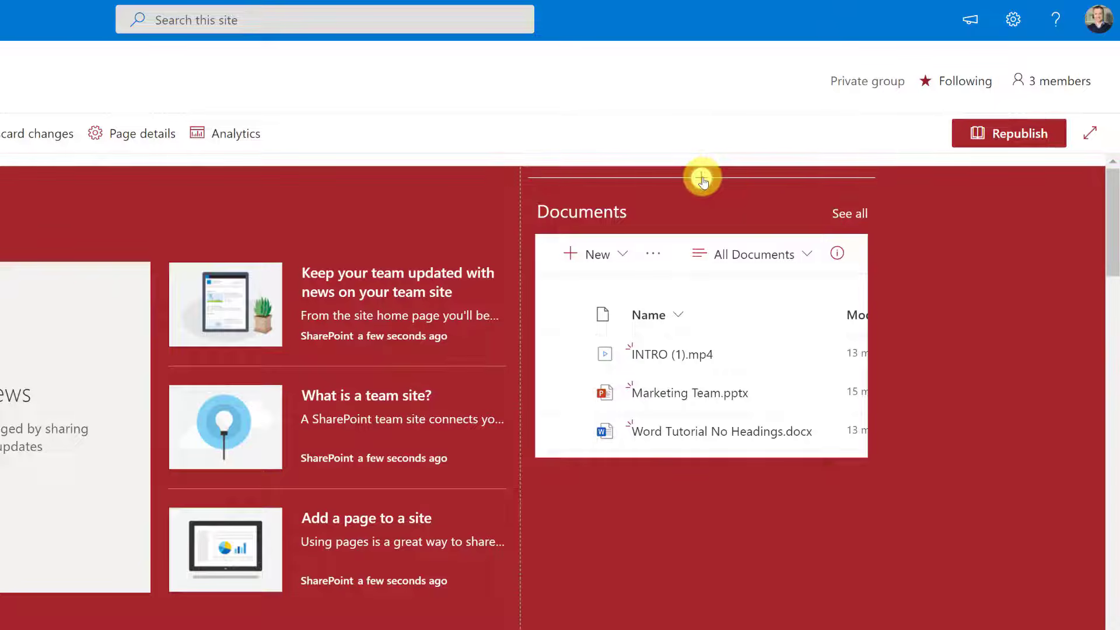
{"action": "left_click", "coordinate": [702, 178]}
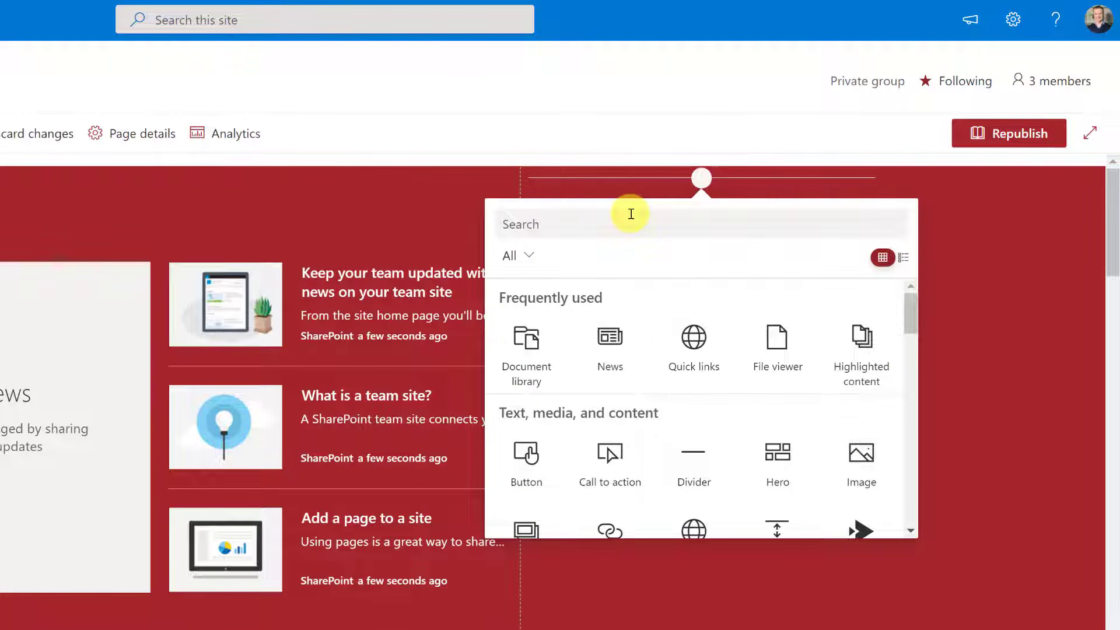
{"action": "type", "text": "list"}
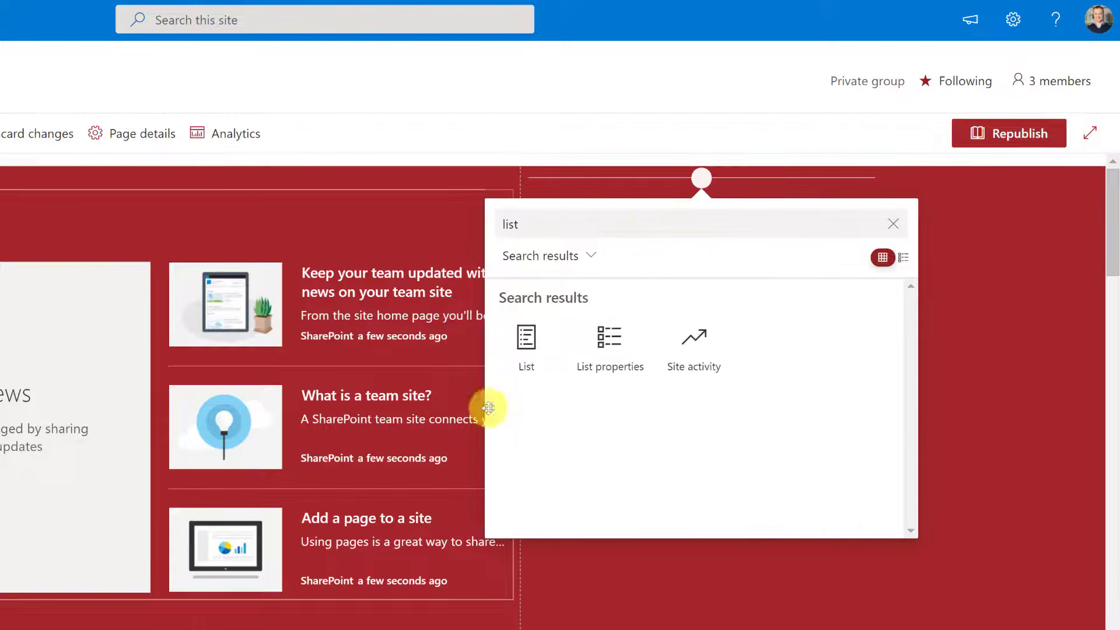
{"action": "left_click", "coordinate": [523, 341]}
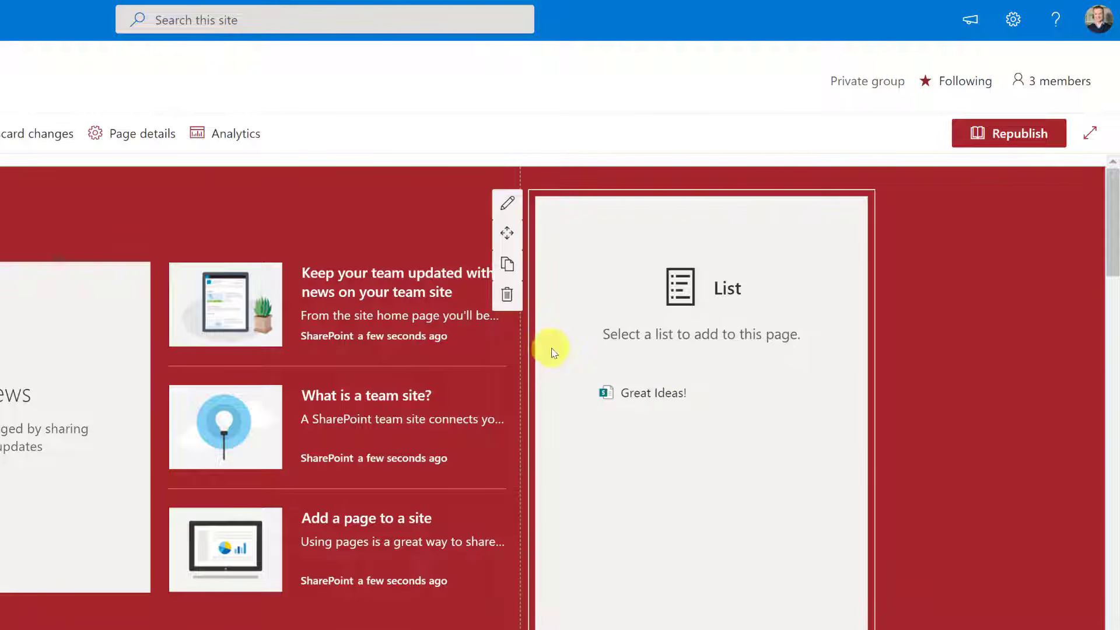
{"action": "left_click", "coordinate": [665, 400]}
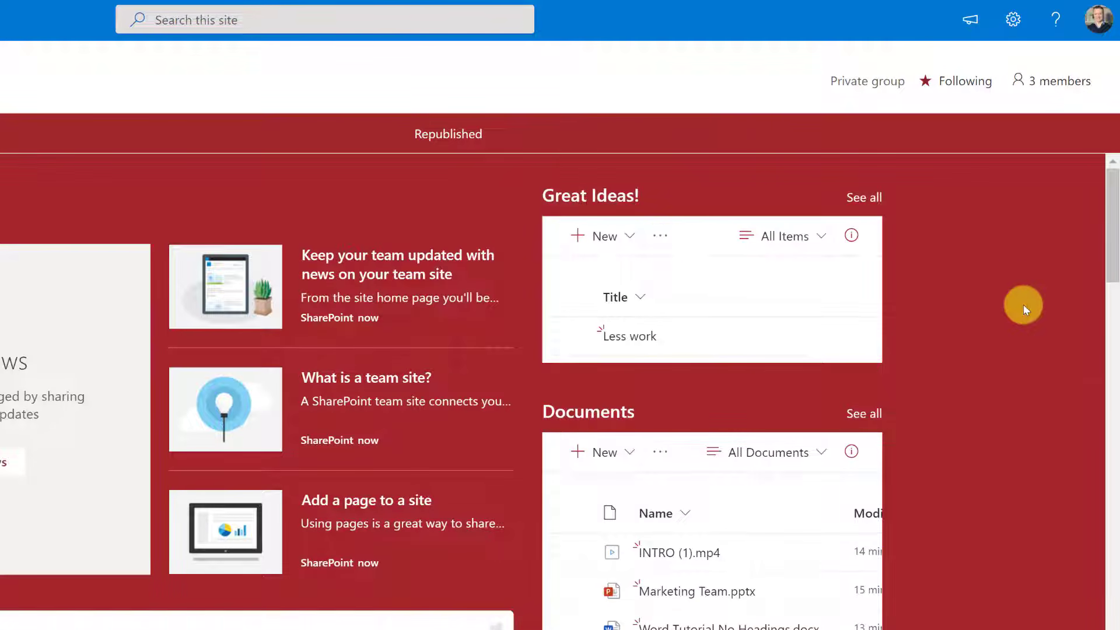
{"action": "left_click", "coordinate": [634, 241]}
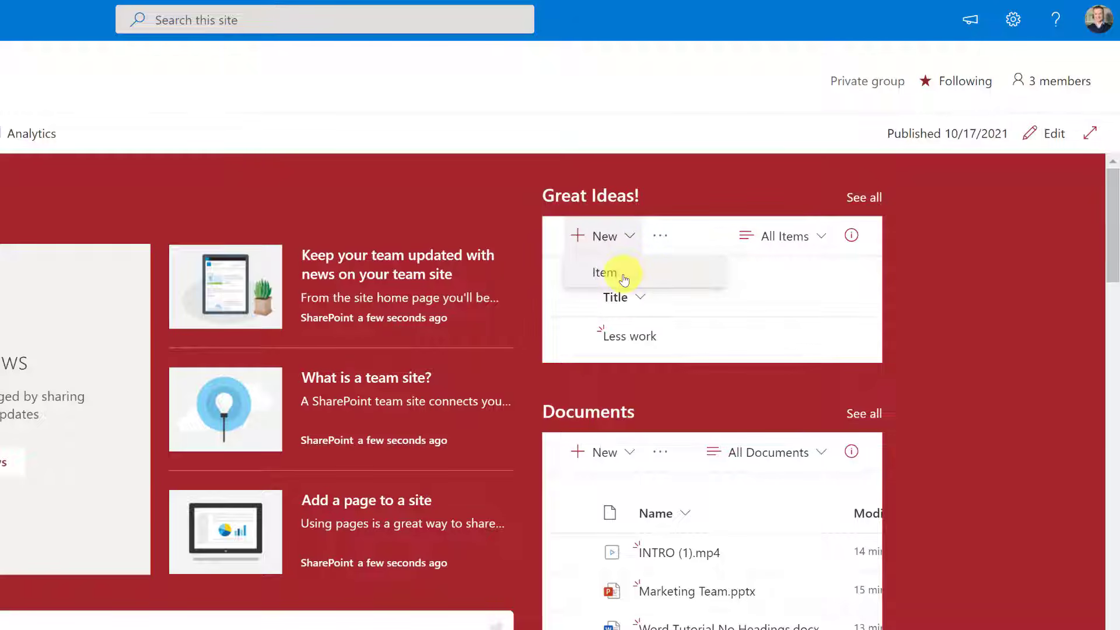
{"action": "left_click", "coordinate": [972, 397]}
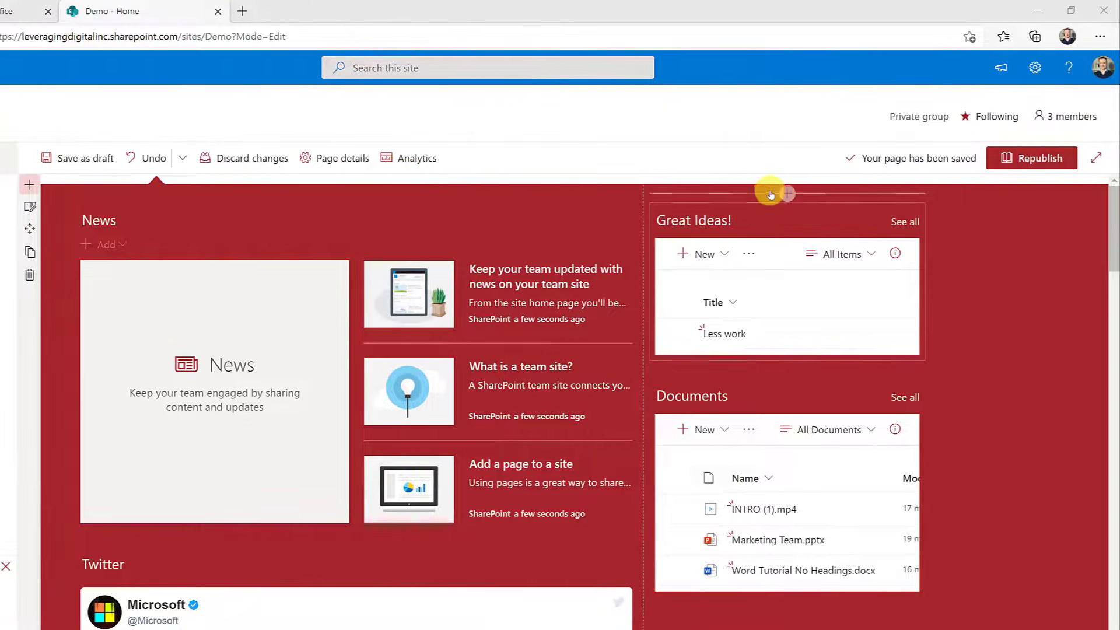
Step: Insert a Microsoft Forms web part above the Great Ideas! list on the home page and start a new form
{"action": "left_click", "coordinate": [786, 194]}
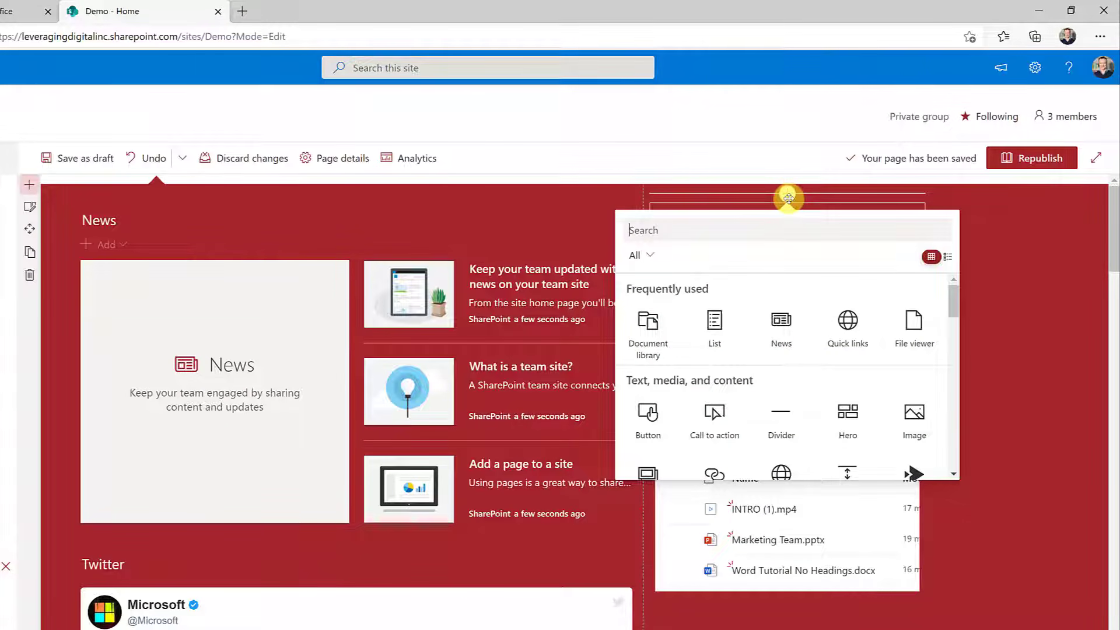
{"action": "type", "text": "form"}
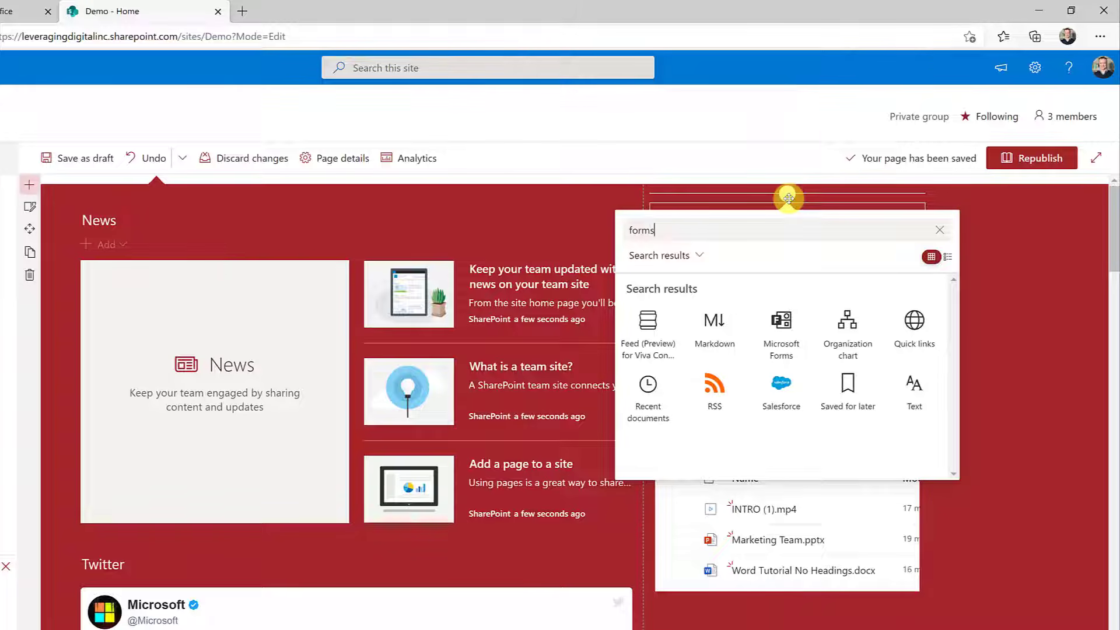
{"action": "type", "text": "s"}
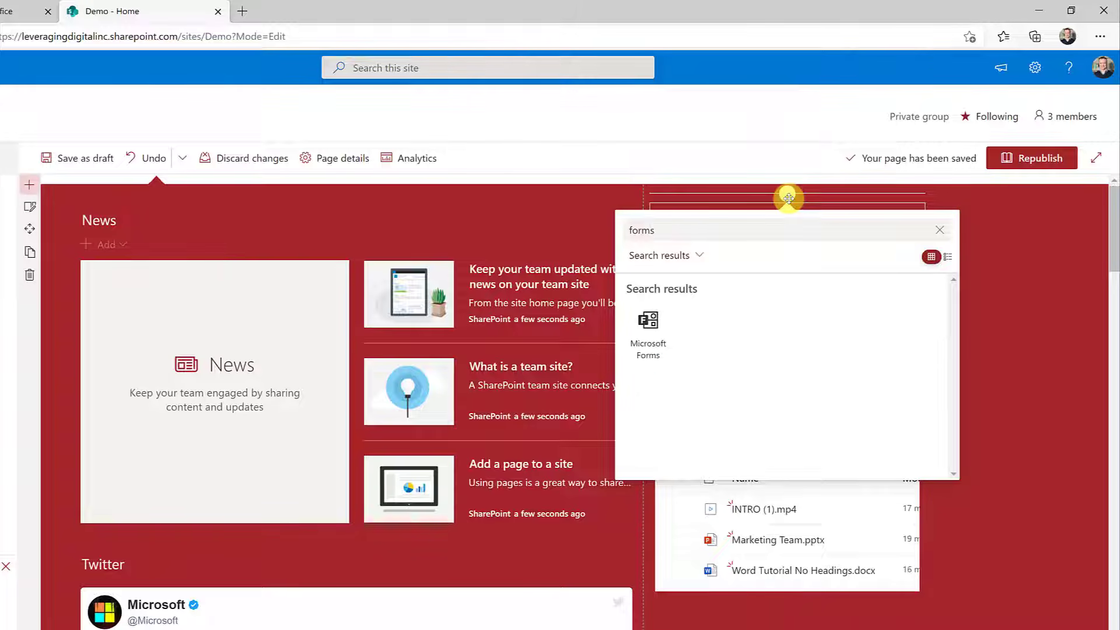
{"action": "left_click", "coordinate": [654, 335]}
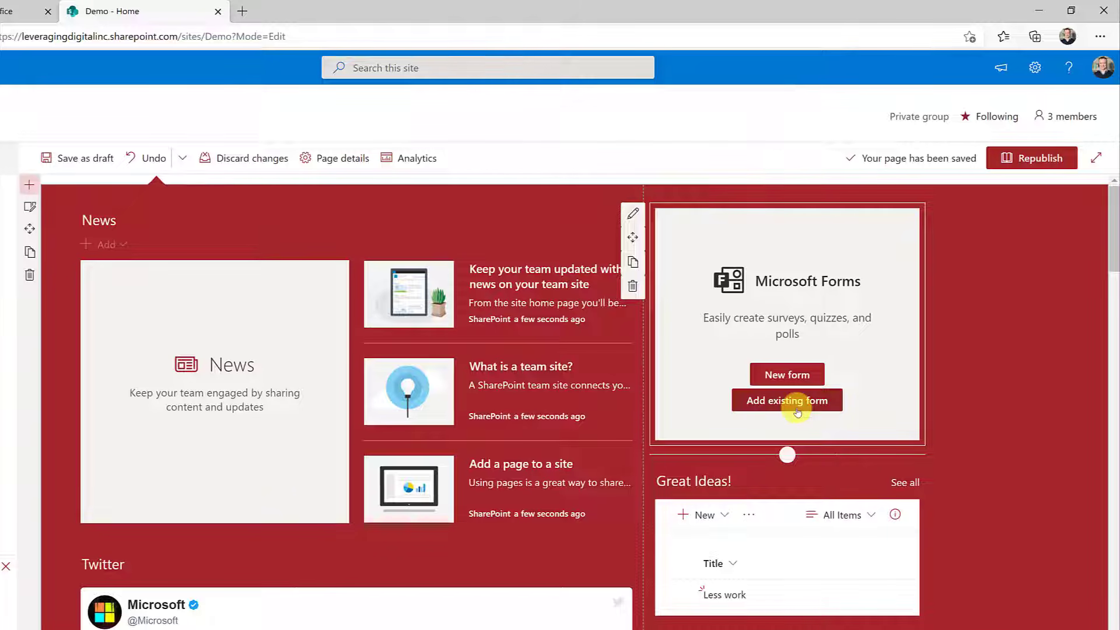
{"action": "left_click", "coordinate": [792, 381]}
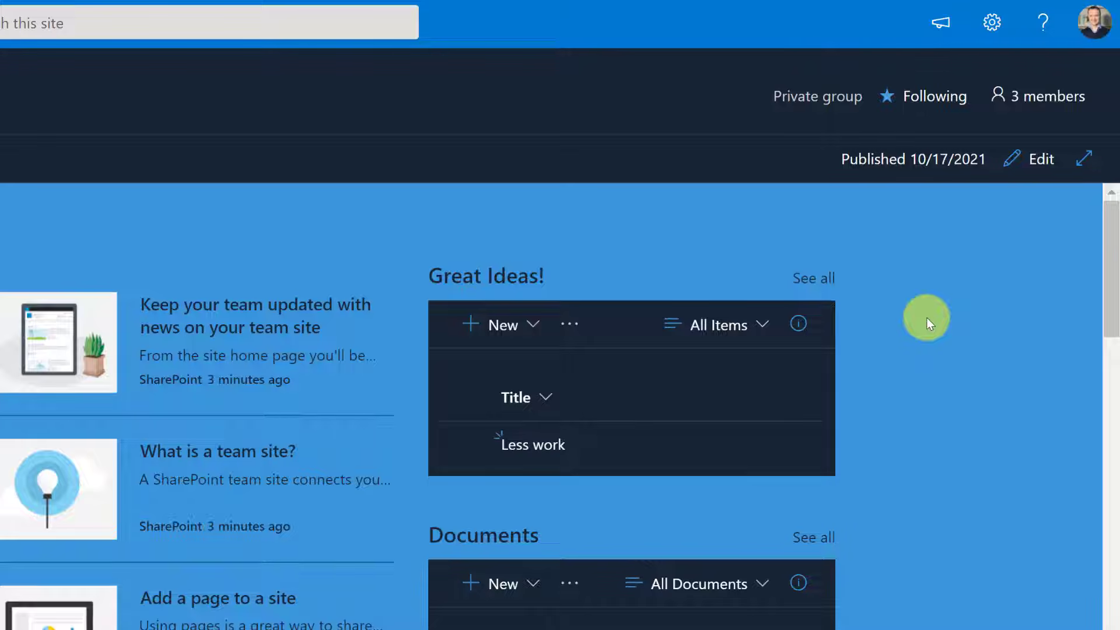
Step: Preview the Dark Yellow, Gray and Red site themes, and save Dark Blue as the site's theme
{"action": "left_click", "coordinate": [993, 25]}
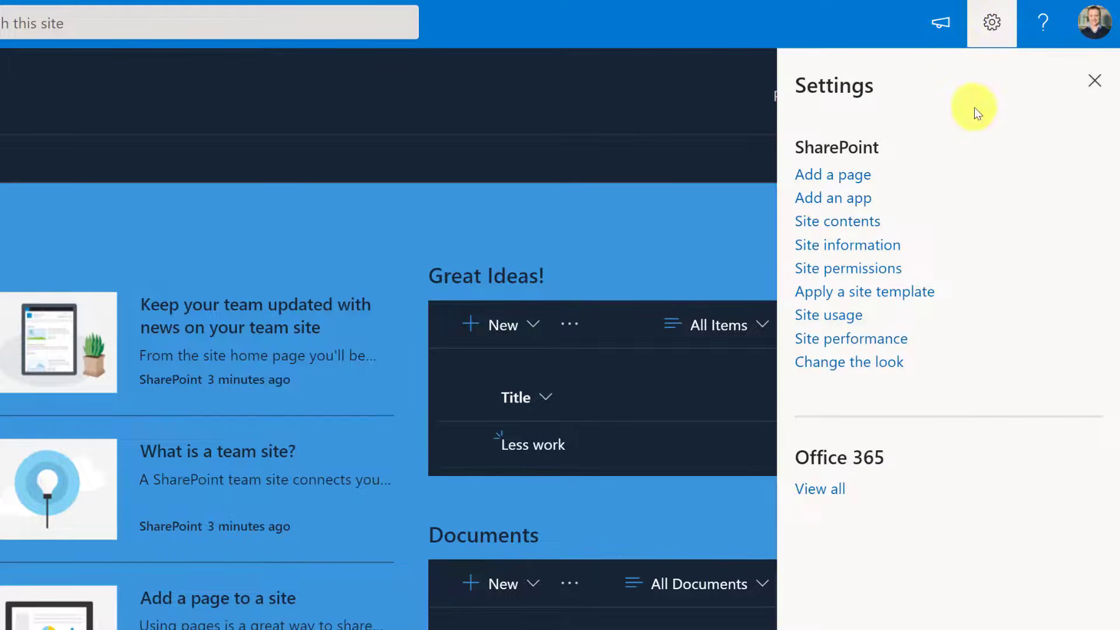
{"action": "left_click", "coordinate": [868, 366]}
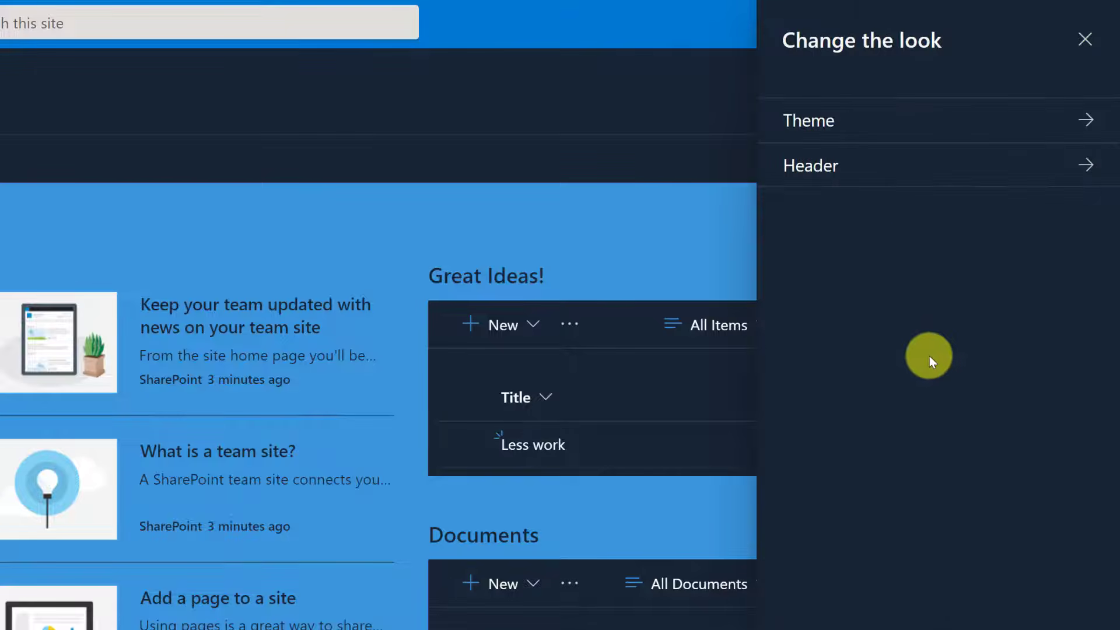
{"action": "left_click", "coordinate": [860, 132]}
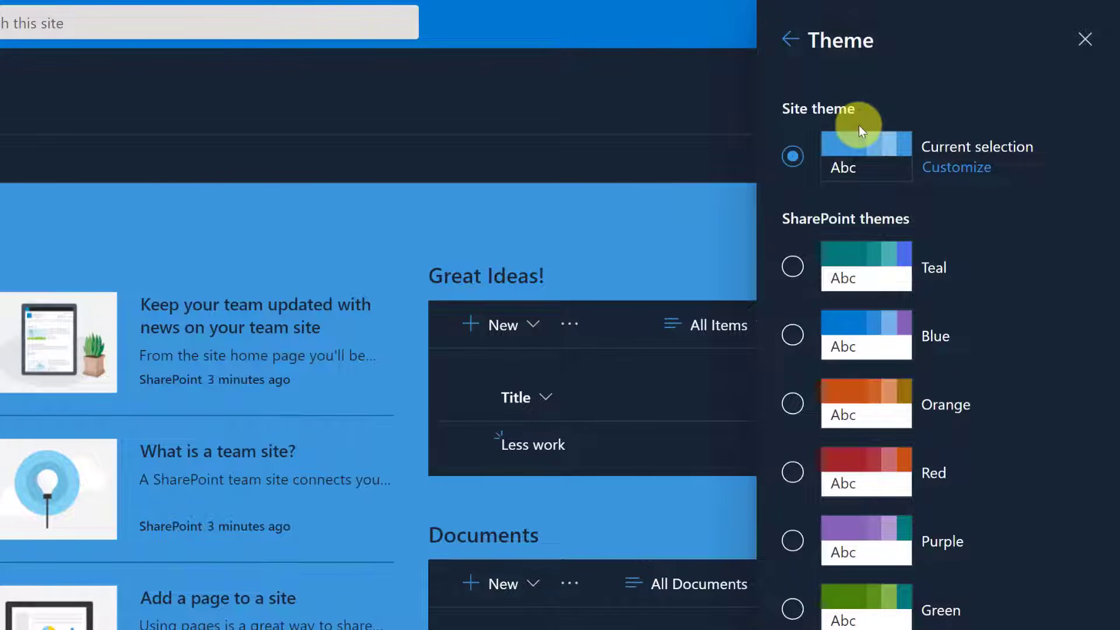
{"action": "scroll", "coordinate": [792, 620], "scroll_direction": "down", "scroll_amount": 3}
{"action": "left_click", "coordinate": [793, 565]}
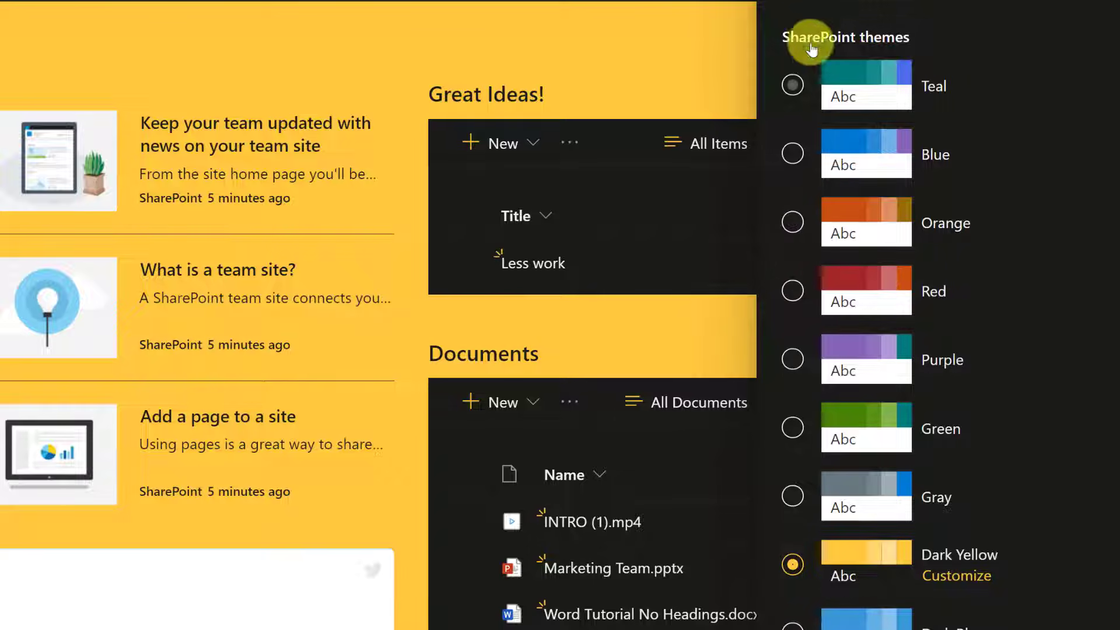
{"action": "left_click", "coordinate": [794, 496]}
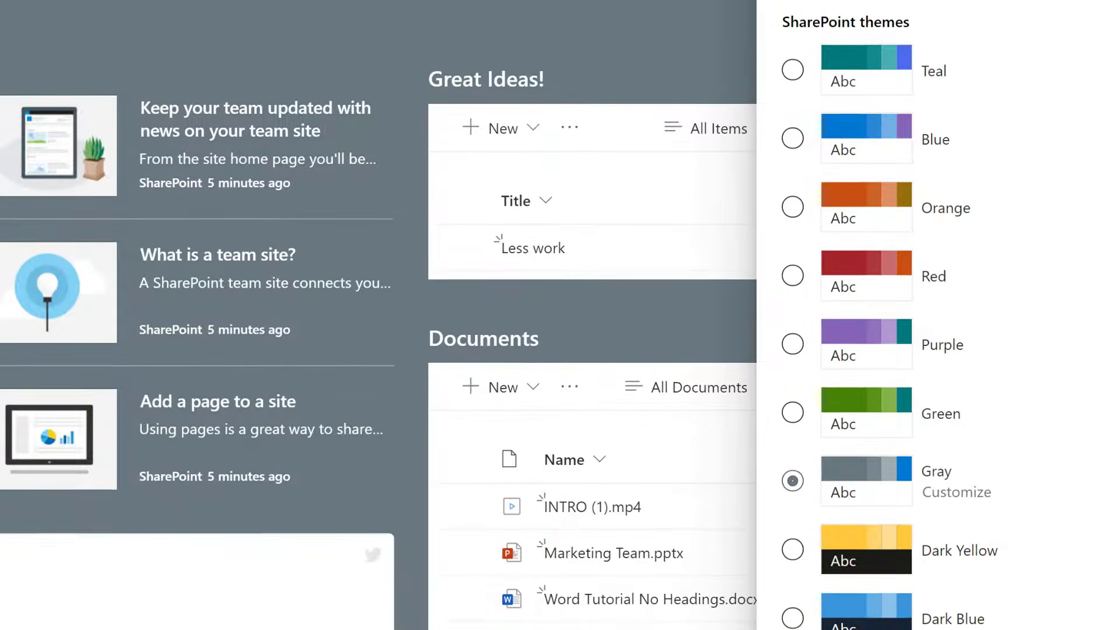
{"action": "left_click", "coordinate": [793, 277]}
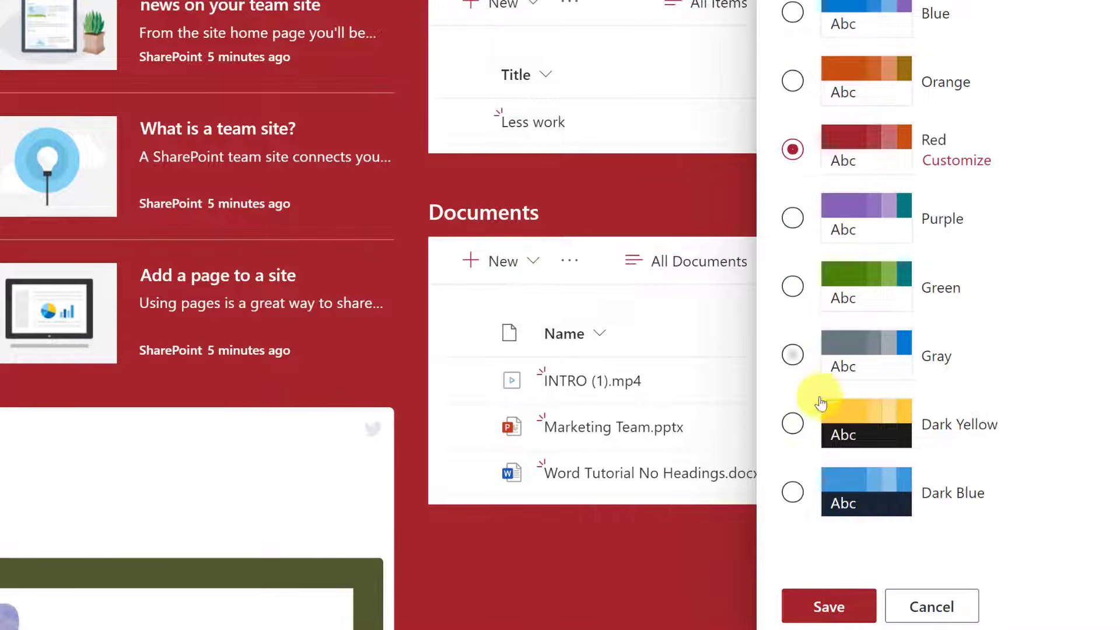
{"action": "left_click", "coordinate": [793, 492]}
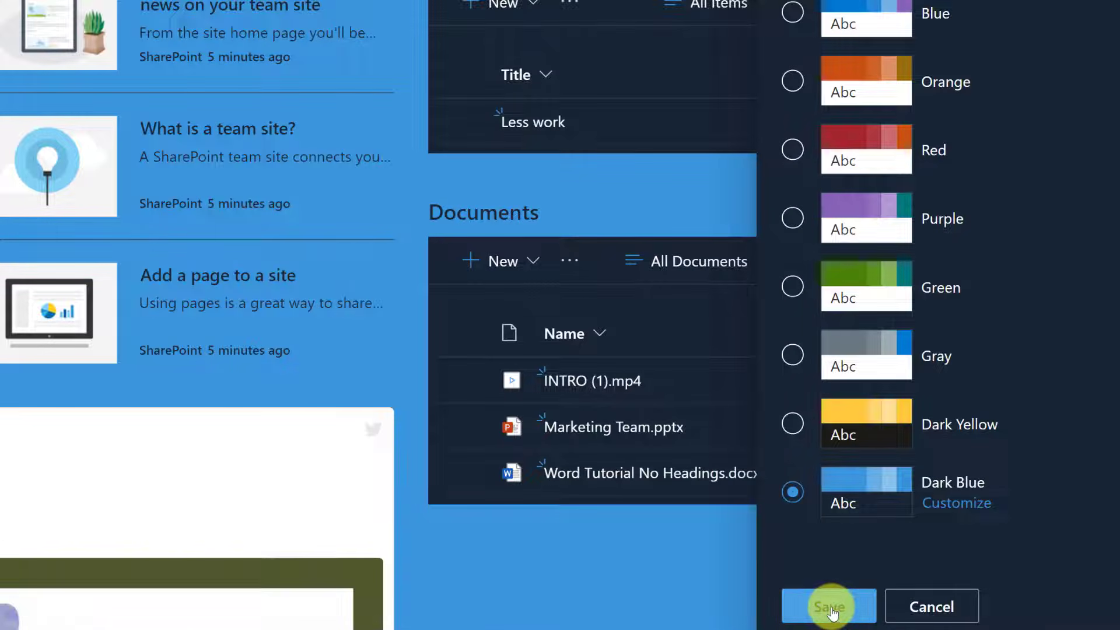
{"action": "left_click", "coordinate": [832, 610]}
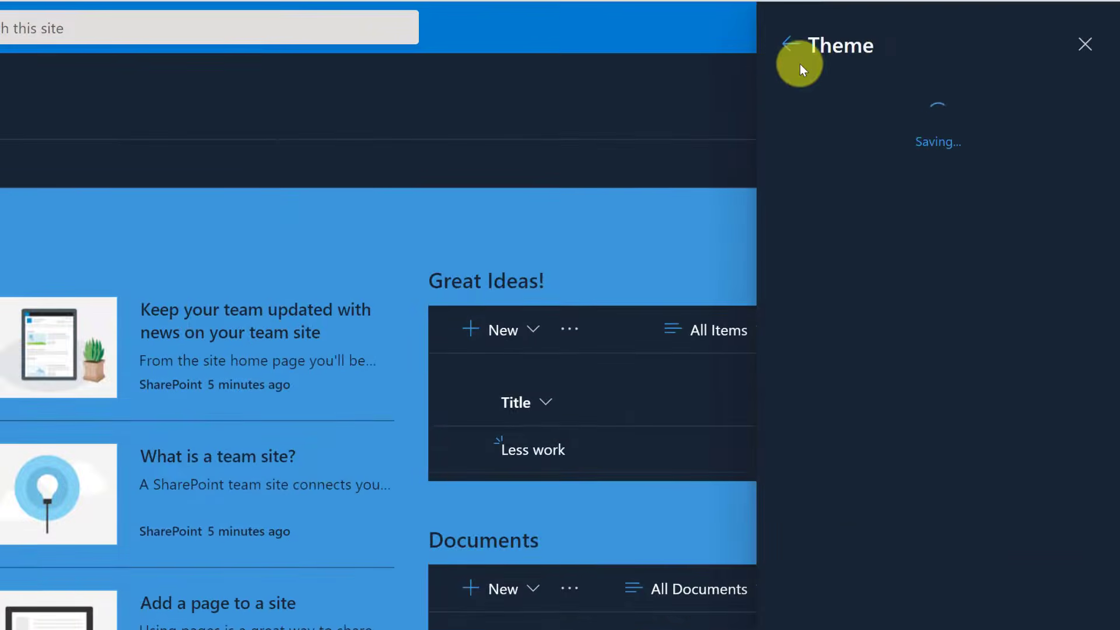
Step: Open the site's header settings and preview the Minimal, Extended and Standard layouts, ending with Compact selected
{"action": "left_click", "coordinate": [792, 46]}
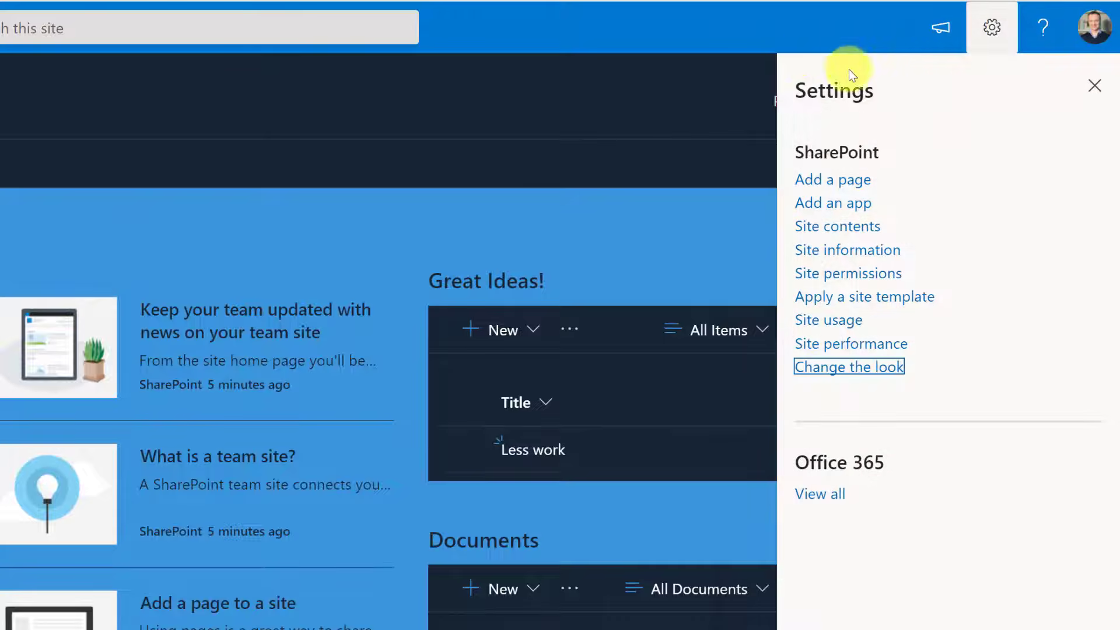
{"action": "left_click", "coordinate": [855, 376]}
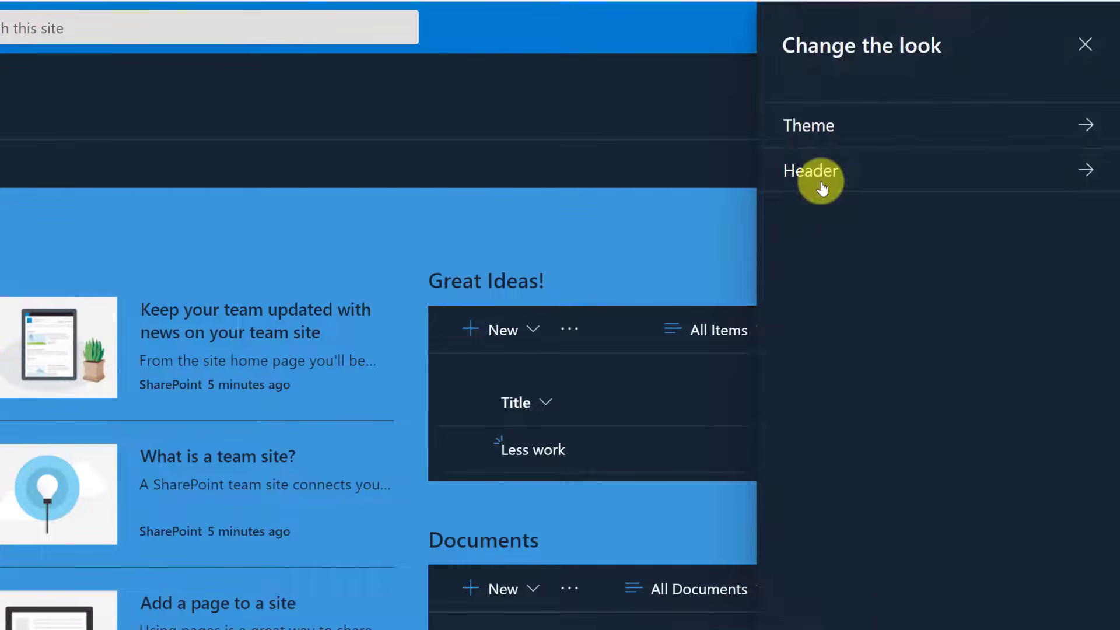
{"action": "left_click", "coordinate": [821, 187]}
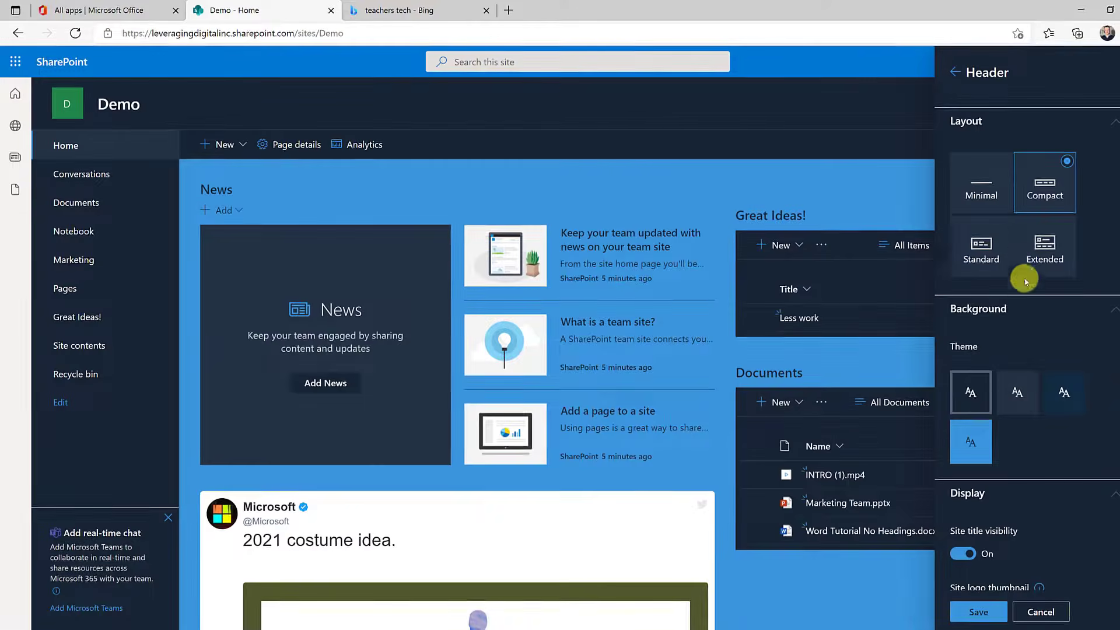
{"action": "left_click", "coordinate": [986, 188]}
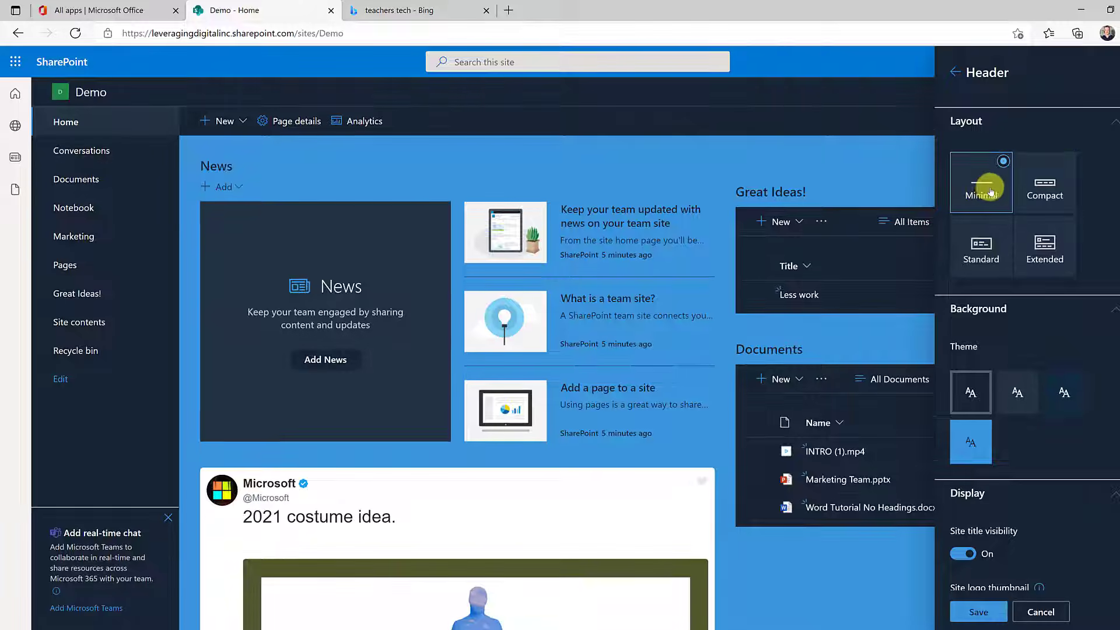
{"action": "left_click", "coordinate": [1022, 193]}
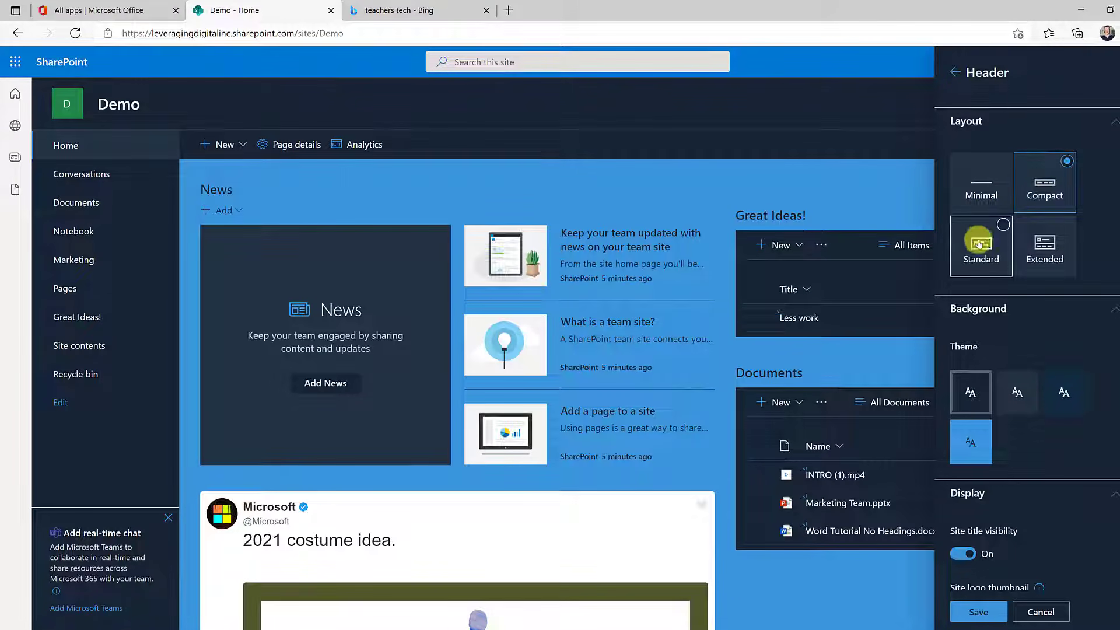
{"action": "left_click", "coordinate": [1045, 248]}
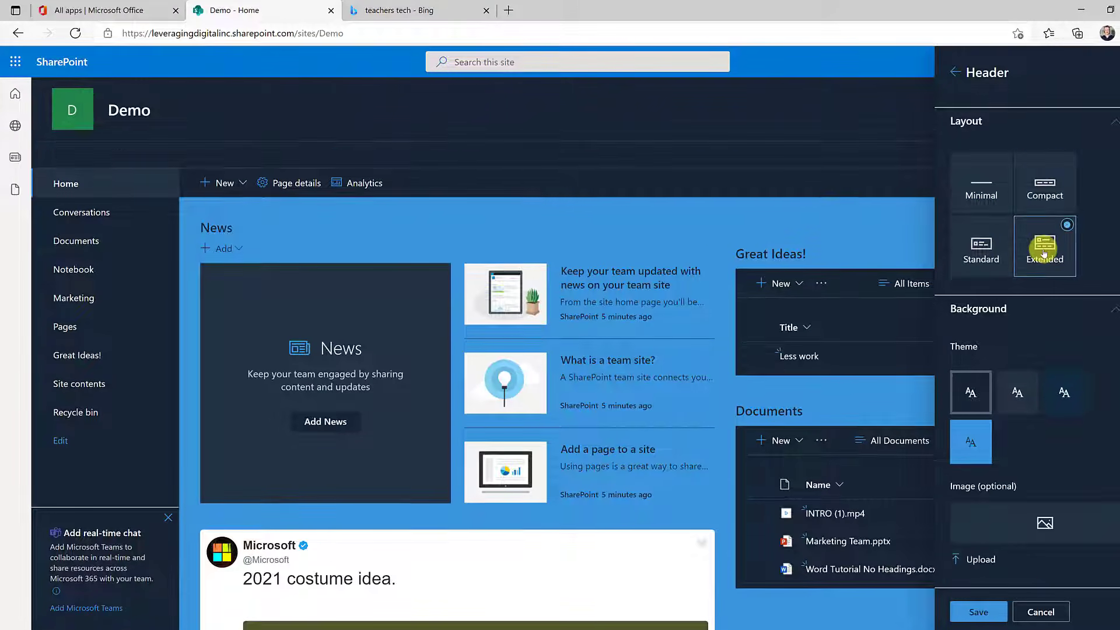
{"action": "left_click", "coordinate": [987, 249]}
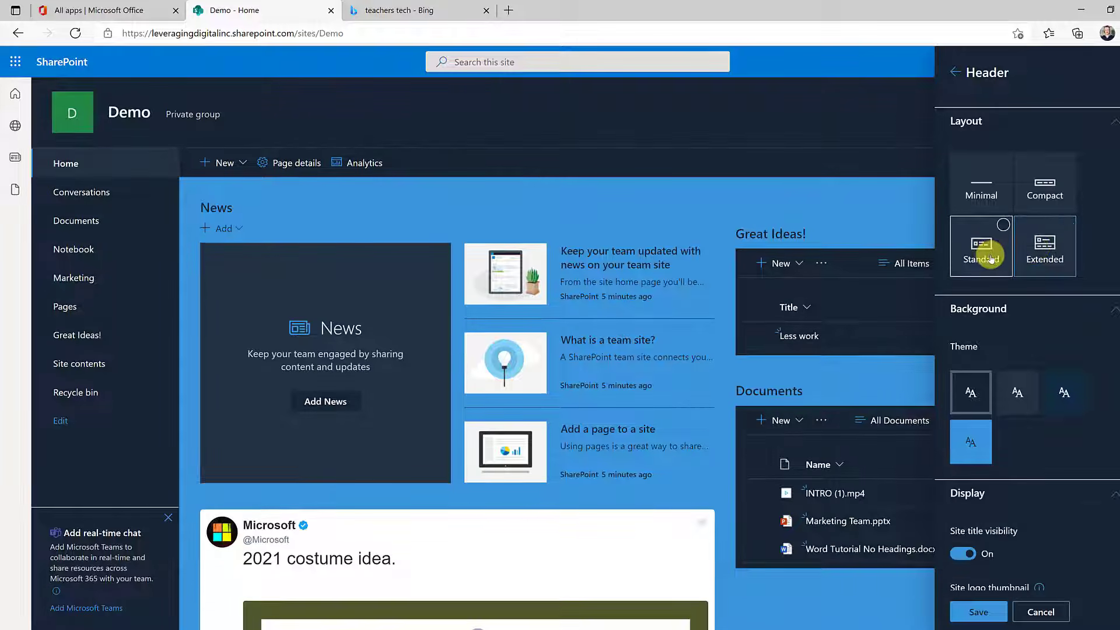
{"action": "left_click", "coordinate": [979, 201]}
{"action": "left_click", "coordinate": [1027, 205]}
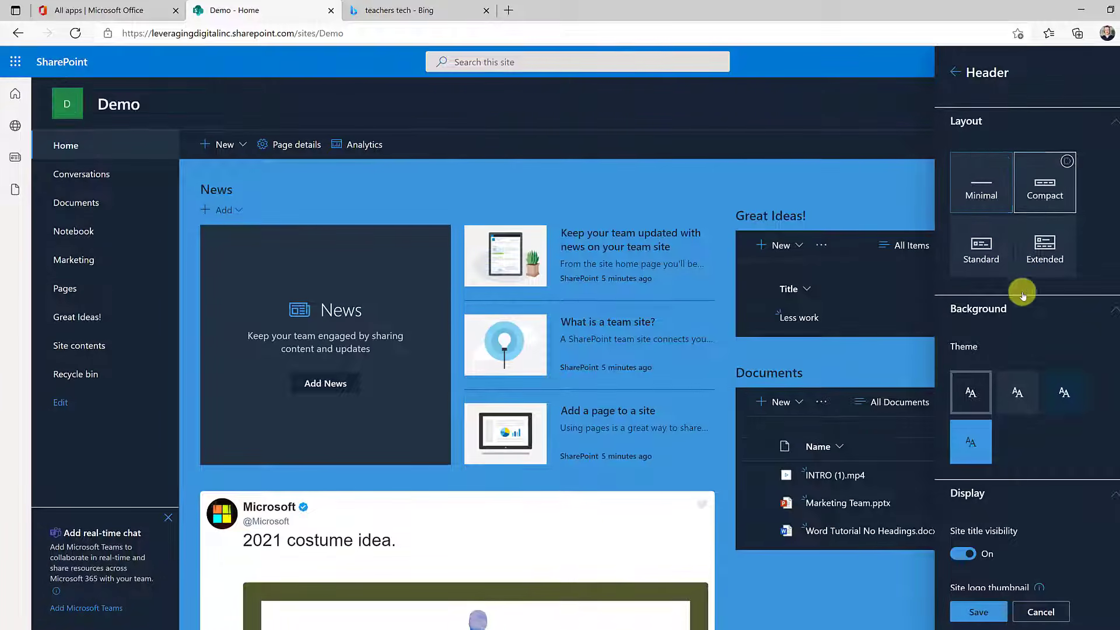
Step: Browse for a site logo thumbnail image, cancel without choosing one, save the header settings and return to the site settings
{"action": "scroll", "coordinate": [1016, 369], "scroll_direction": "down", "scroll_amount": 4}
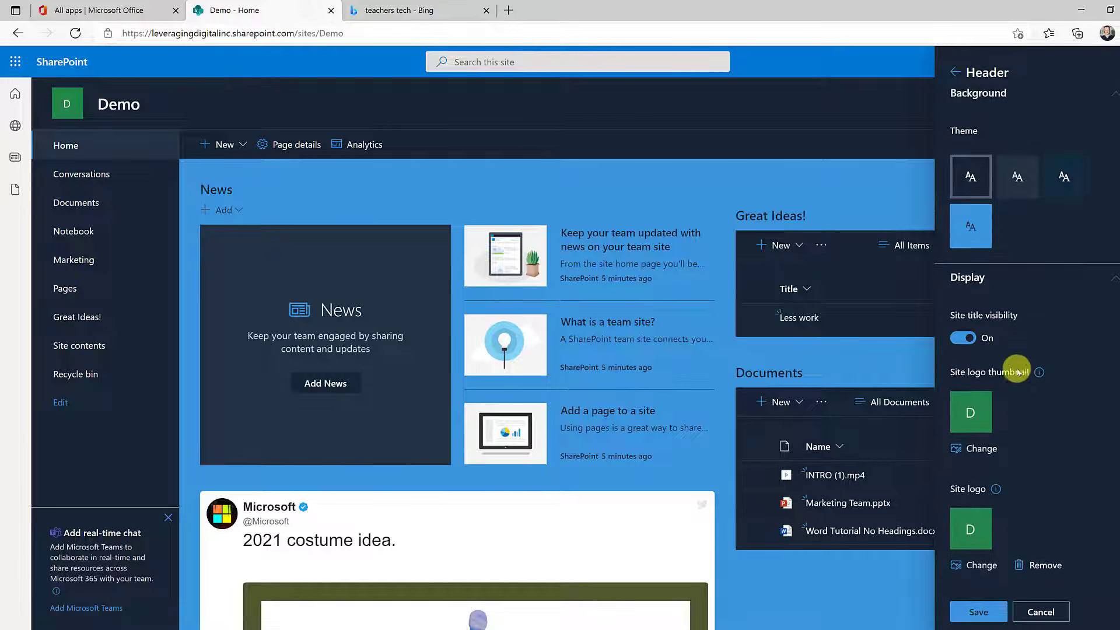
{"action": "scroll", "coordinate": [1018, 372], "scroll_direction": "down", "scroll_amount": 1}
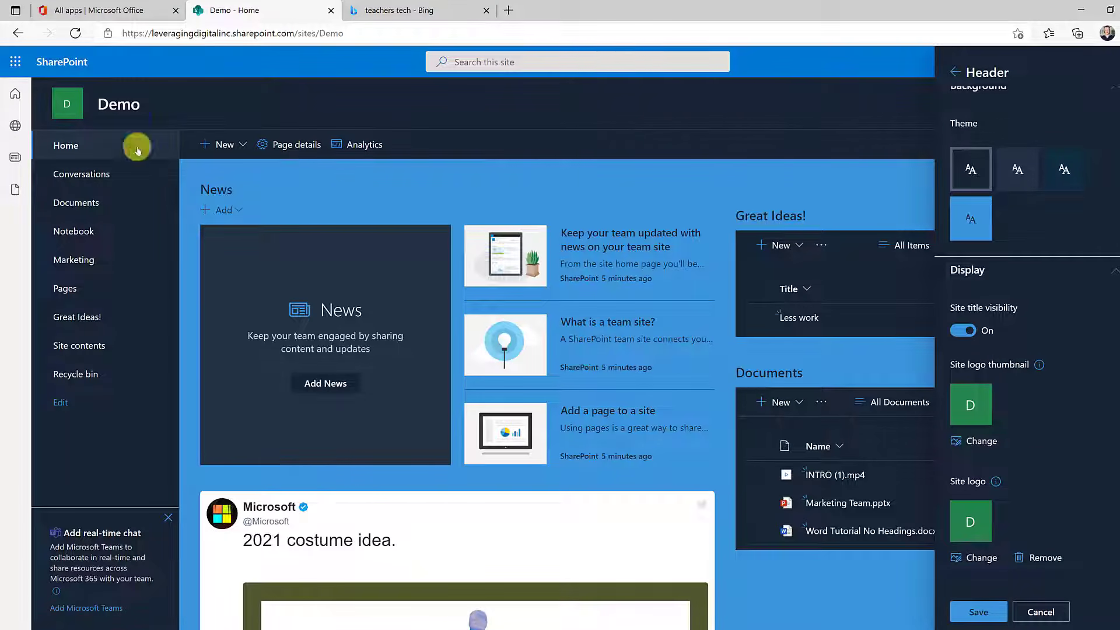
{"action": "left_click", "coordinate": [979, 443]}
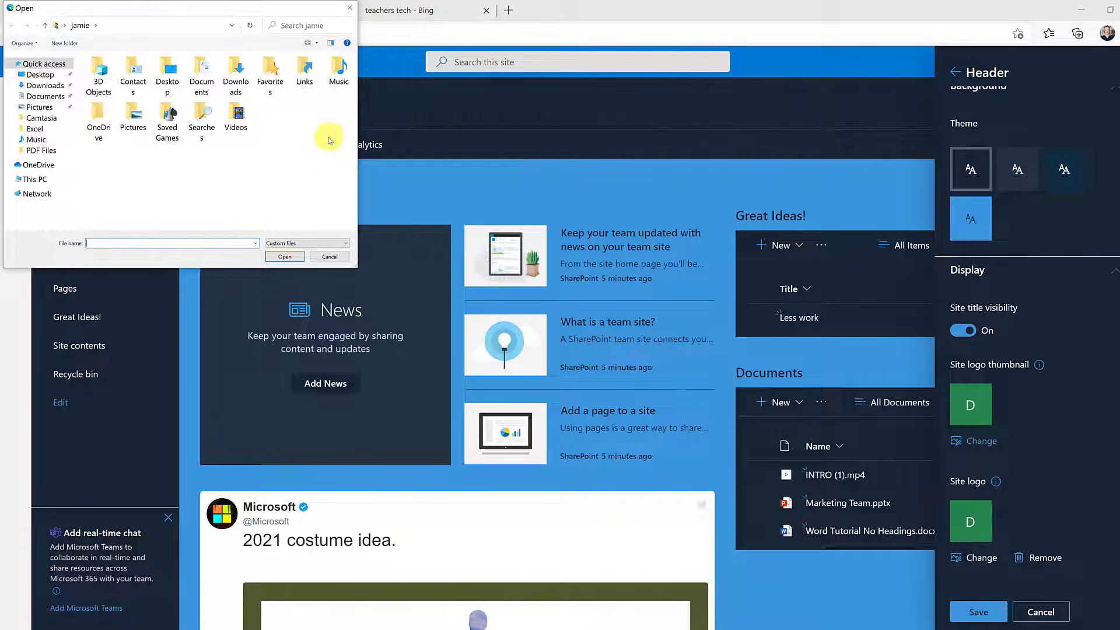
{"action": "left_click", "coordinate": [330, 257]}
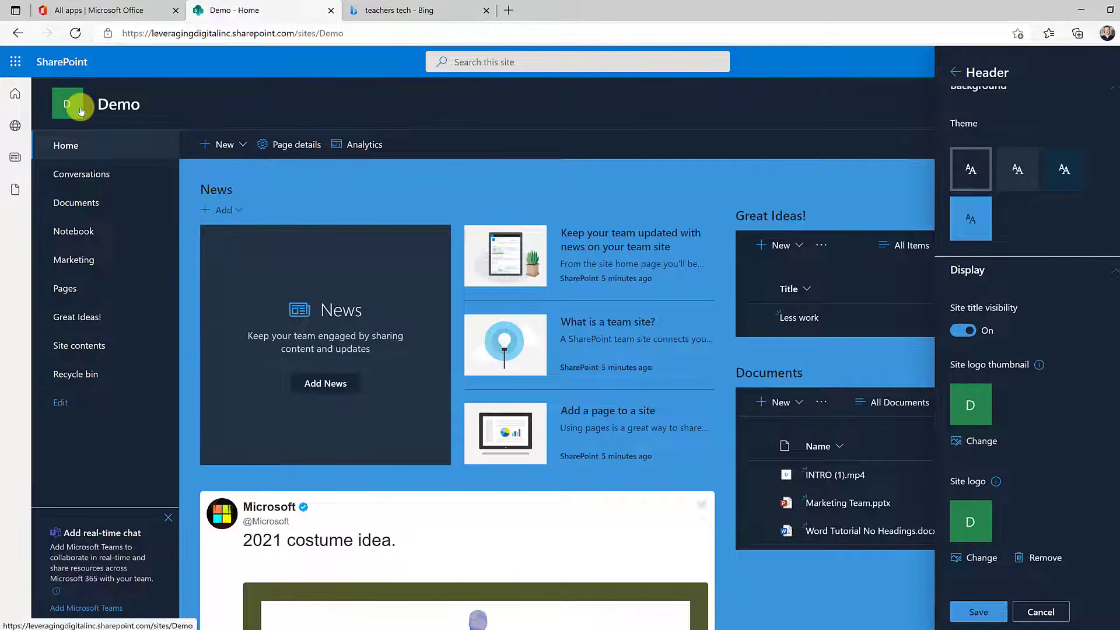
{"action": "left_click", "coordinate": [980, 609]}
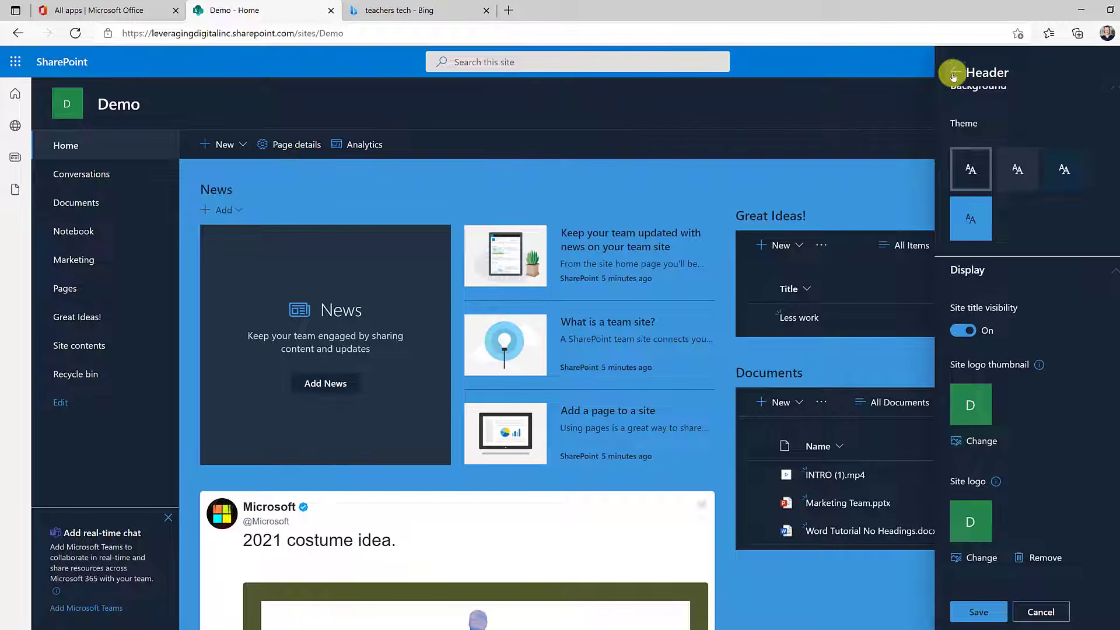
{"action": "left_click", "coordinate": [955, 72]}
{"action": "left_click", "coordinate": [978, 588]}
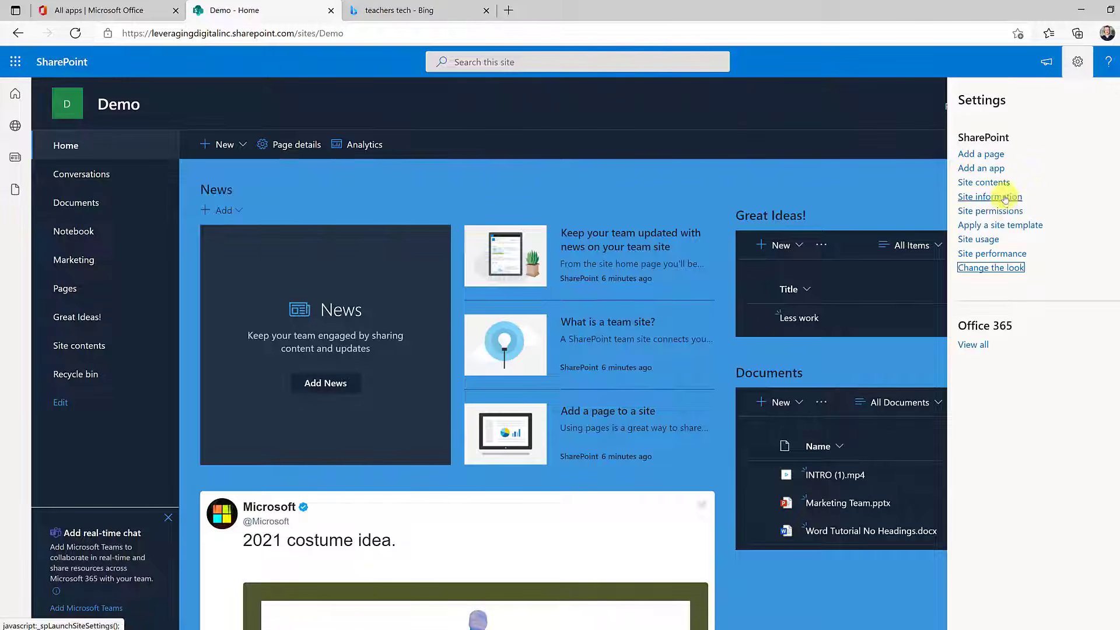
Step: Apply Microsoft's Training and courses template to the site and look through the new home page
{"action": "left_click", "coordinate": [1002, 230]}
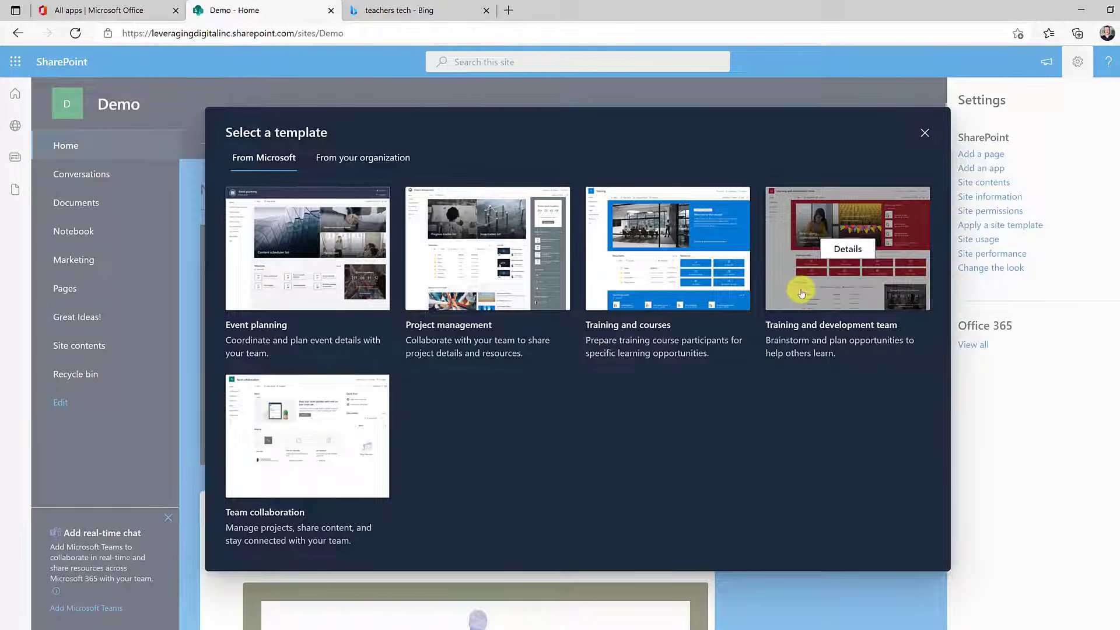
{"action": "left_click", "coordinate": [724, 275]}
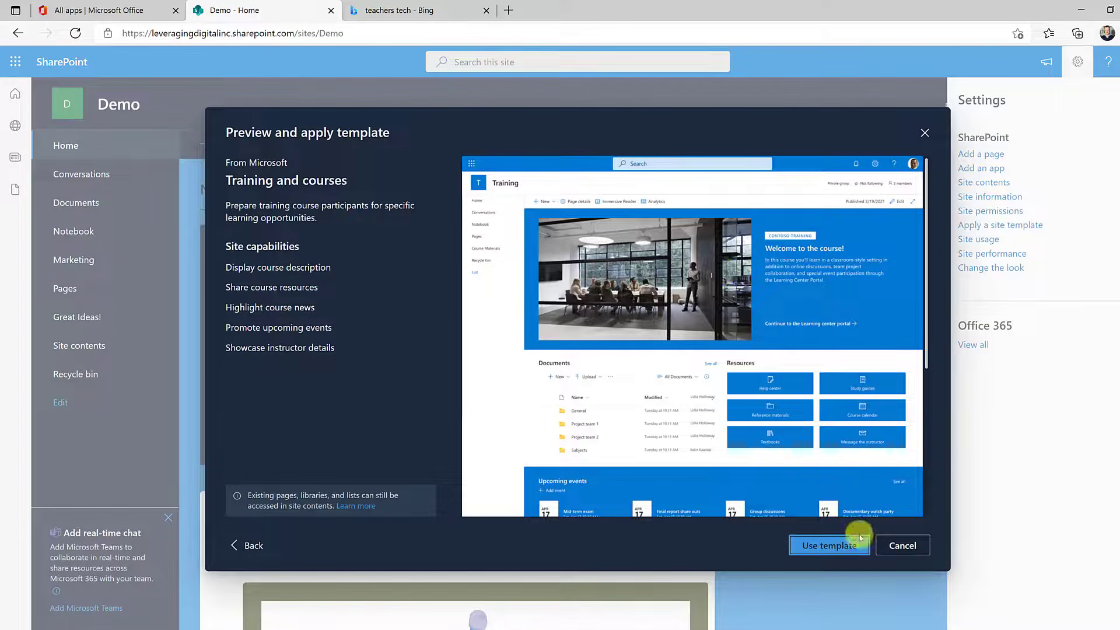
{"action": "left_click", "coordinate": [841, 548]}
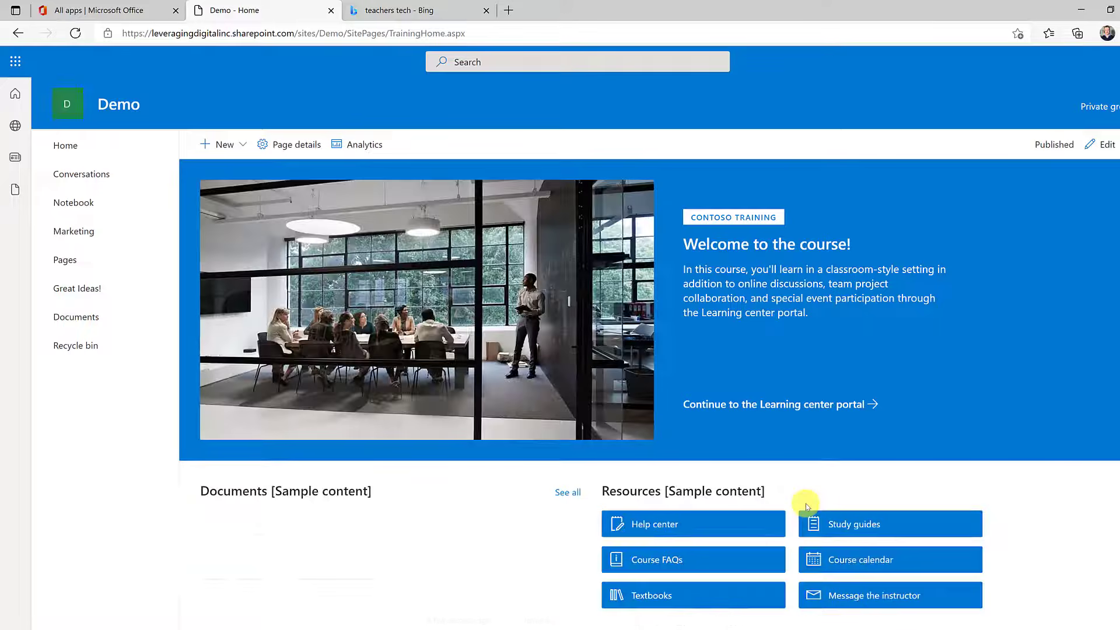
{"action": "scroll", "coordinate": [430, 380], "scroll_direction": "down", "scroll_amount": 2}
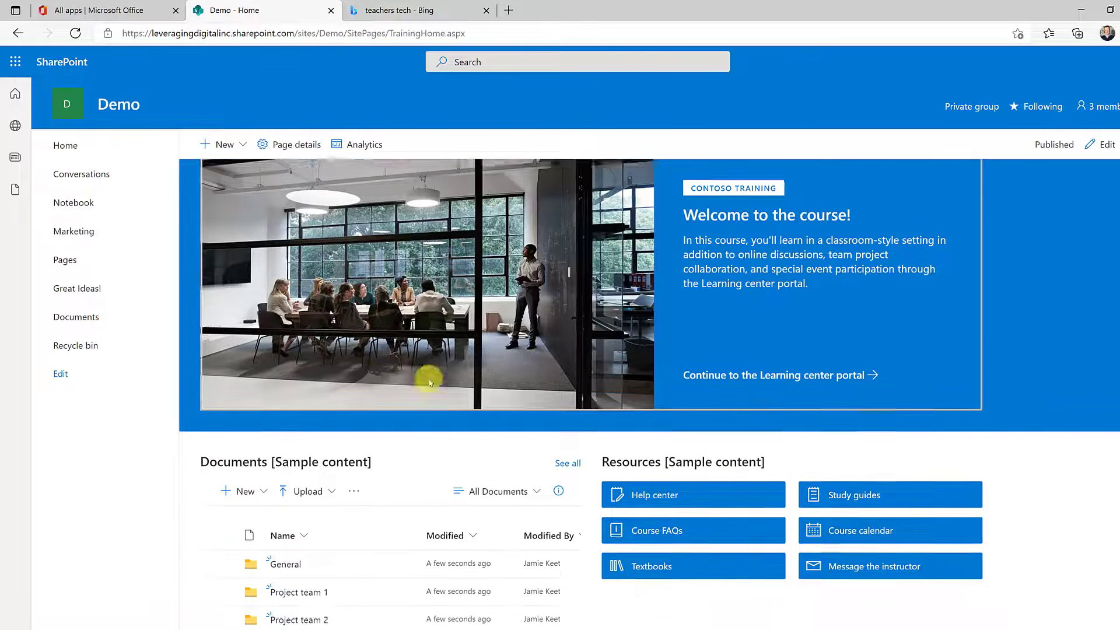
{"action": "scroll", "coordinate": [469, 395], "scroll_direction": "down", "scroll_amount": 4}
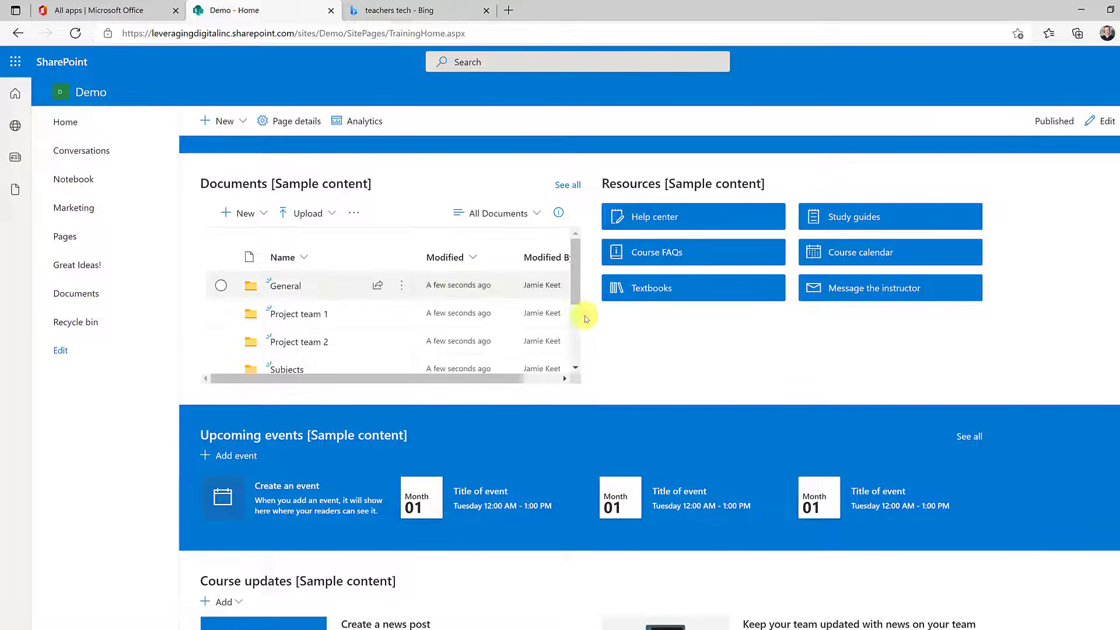
{"action": "scroll", "coordinate": [587, 358], "scroll_direction": "down", "scroll_amount": 5}
{"action": "scroll", "coordinate": [219, 275], "scroll_direction": "up", "scroll_amount": 4}
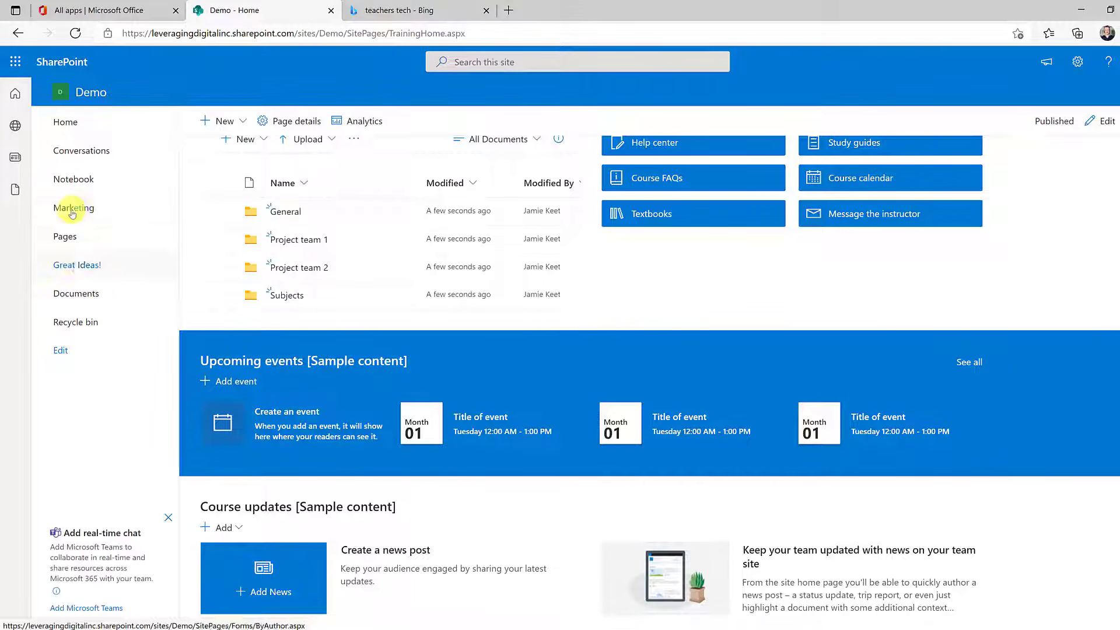
{"action": "scroll", "coordinate": [650, 380], "scroll_direction": "up", "scroll_amount": 4}
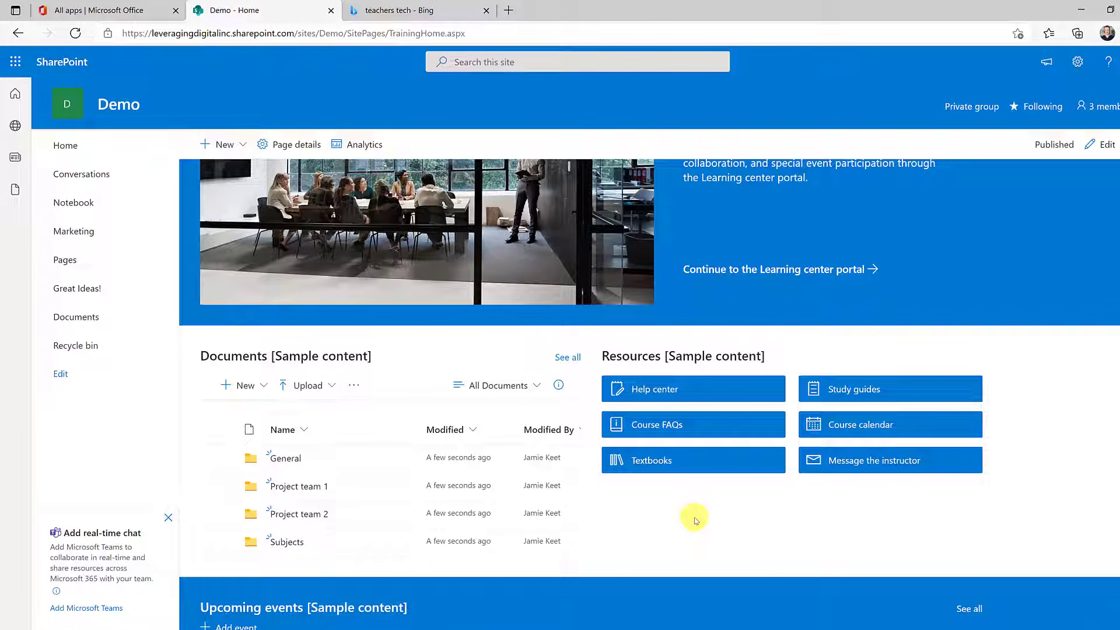
Step: Edit the home page and change the icon of the Help center link under Resources to the airplane
{"action": "left_click", "coordinate": [1107, 150]}
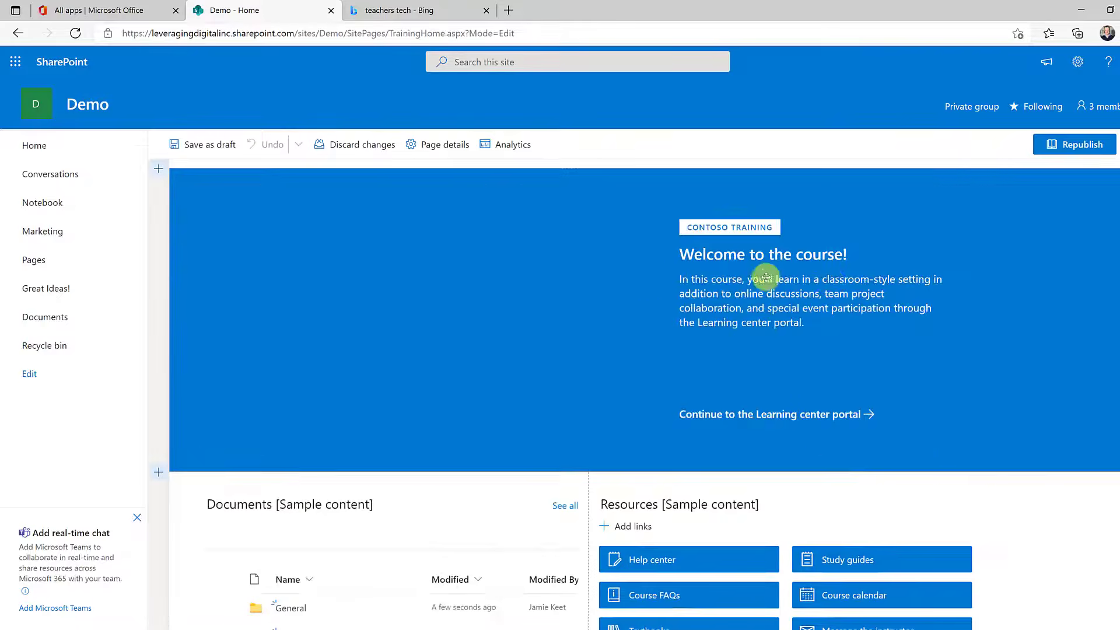
{"action": "scroll", "coordinate": [657, 437], "scroll_direction": "down", "scroll_amount": 4}
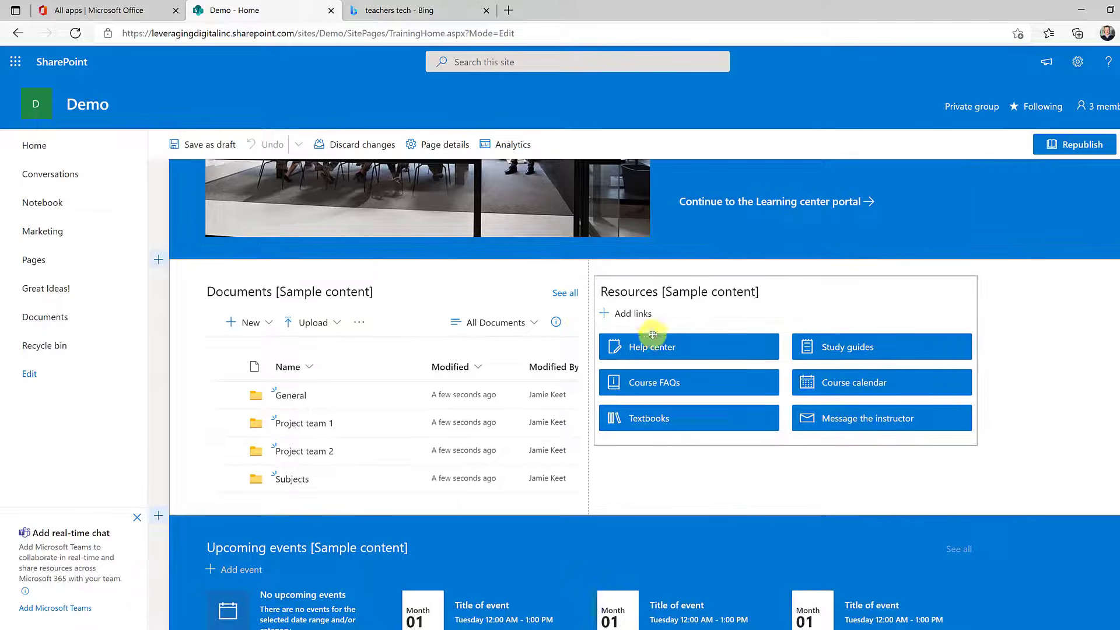
{"action": "left_click", "coordinate": [650, 347]}
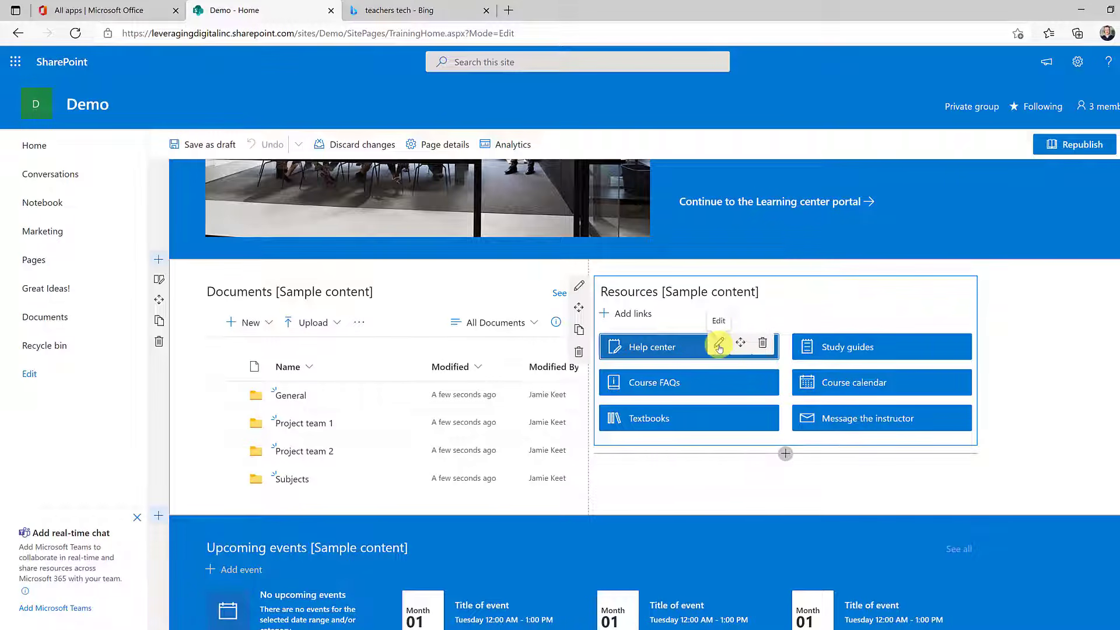
{"action": "left_click", "coordinate": [718, 347]}
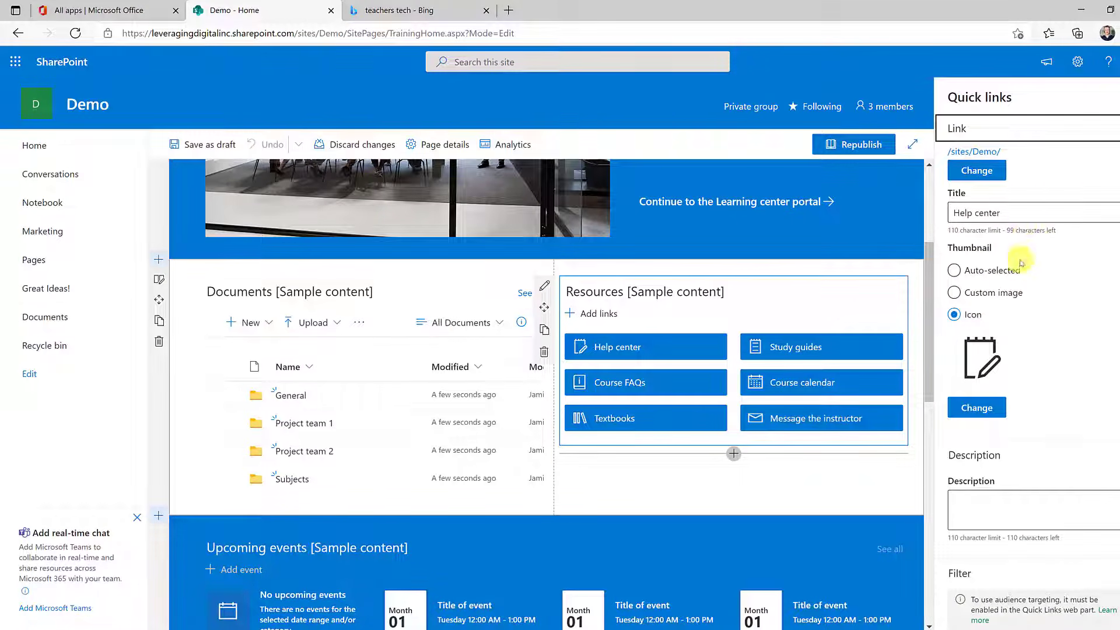
{"action": "left_click", "coordinate": [986, 411]}
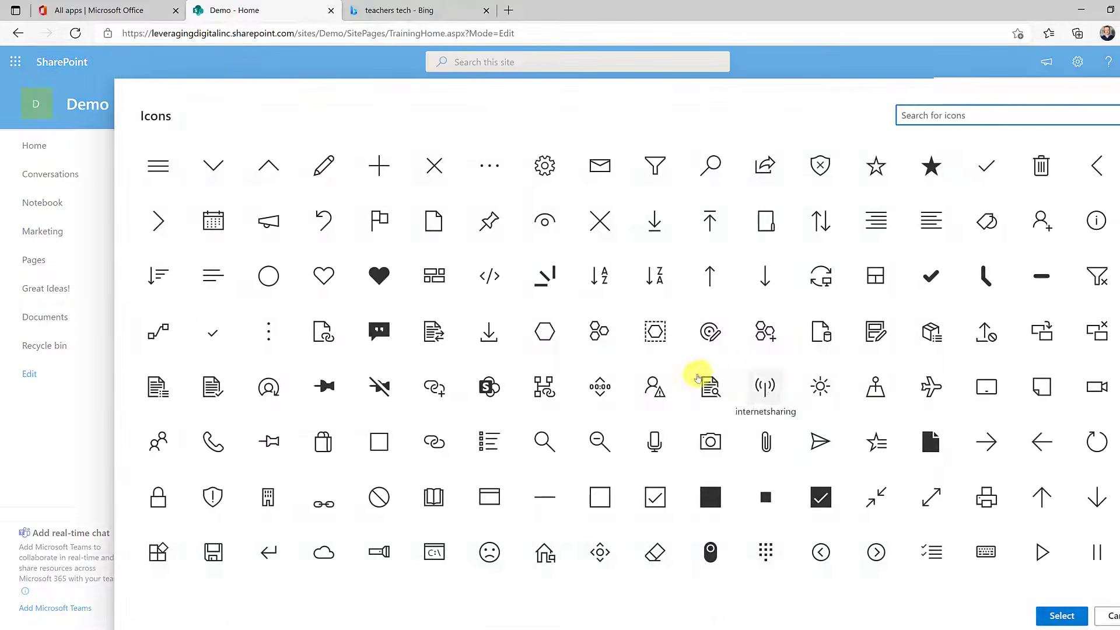
{"action": "left_click", "coordinate": [931, 386]}
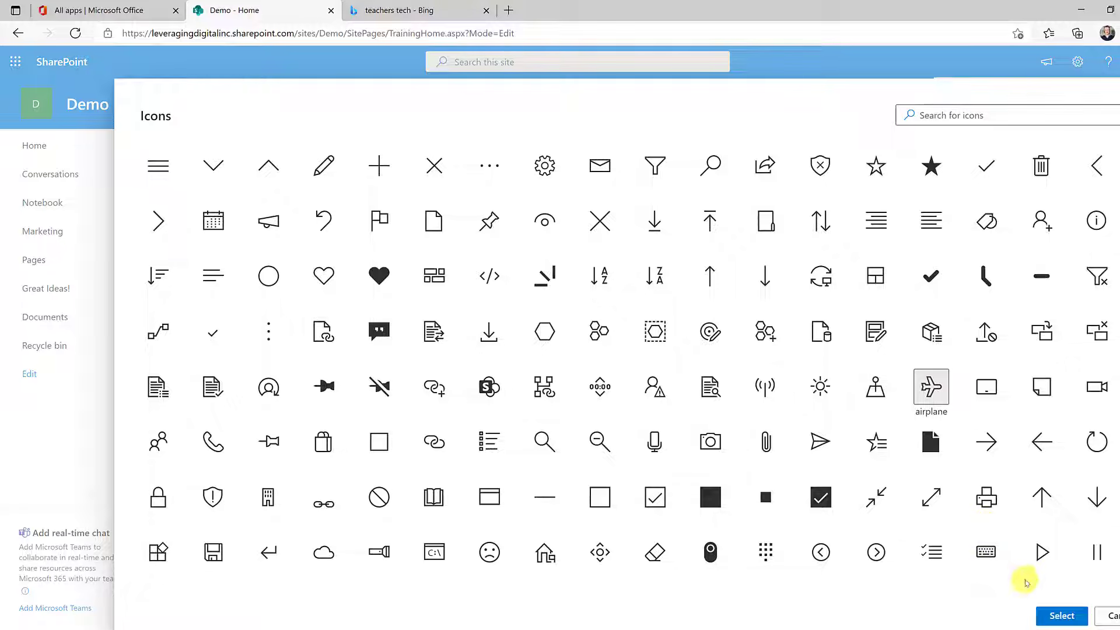
{"action": "left_click", "coordinate": [1061, 615]}
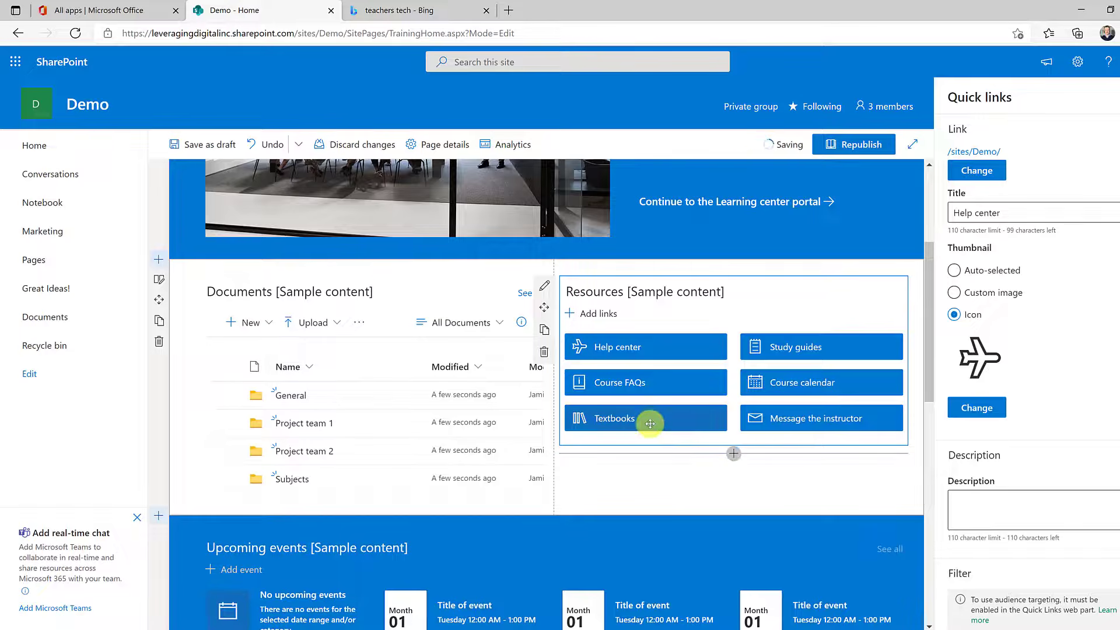
{"action": "scroll", "coordinate": [639, 425], "scroll_direction": "up", "scroll_amount": 3}
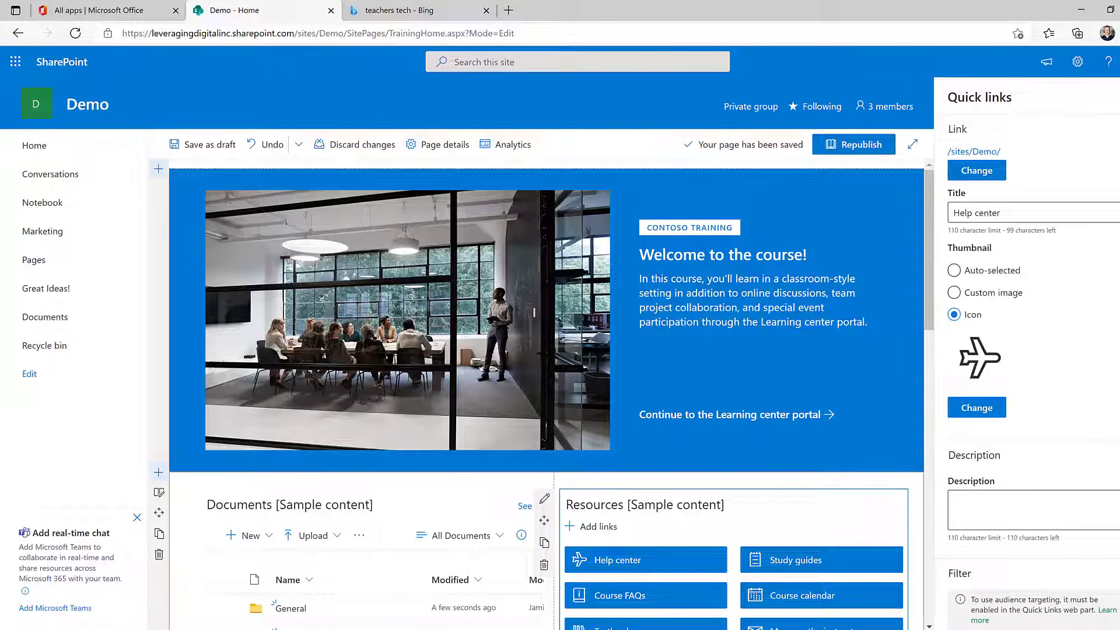
{"action": "left_click", "coordinate": [1118, 98]}
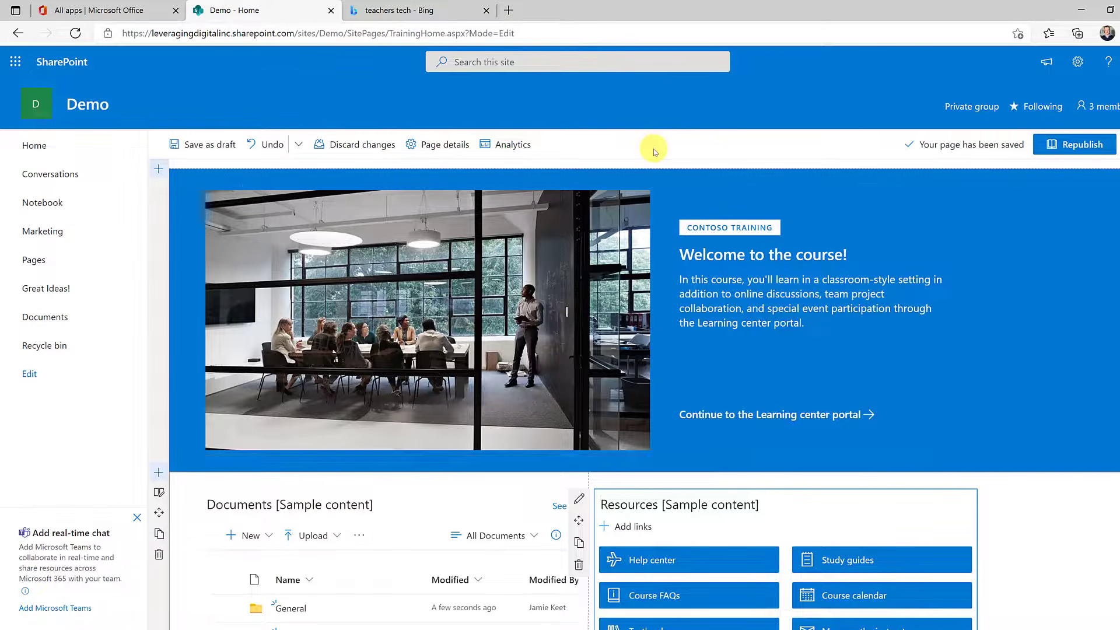
Step: Open the site permissions, check the options for adding members, and expand the site owners, members and visitors groups
{"action": "left_click", "coordinate": [1077, 63]}
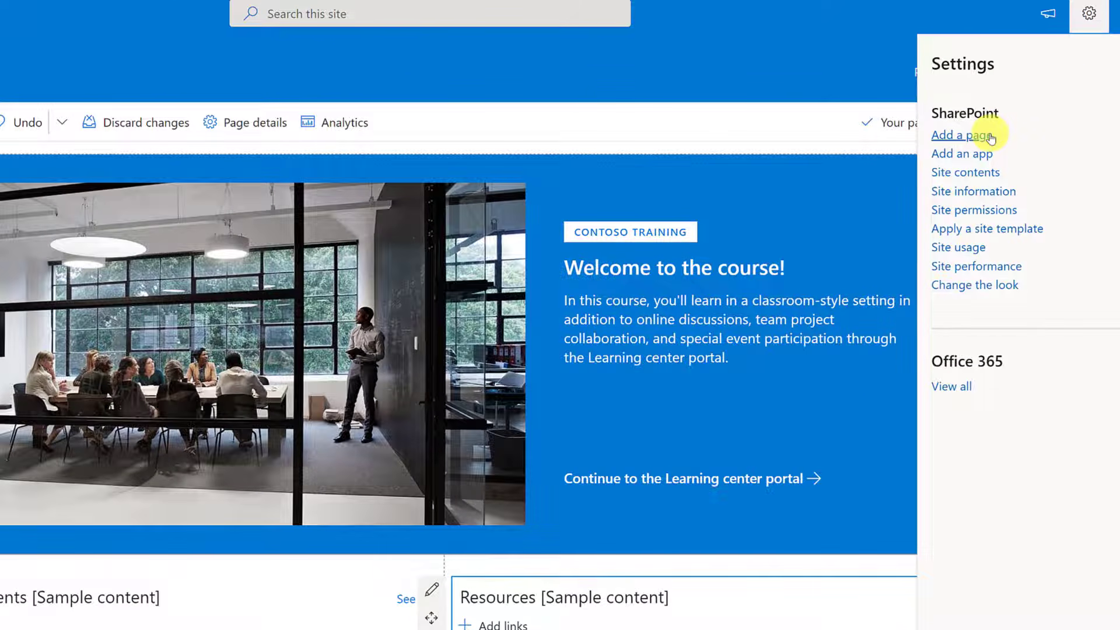
{"action": "left_click", "coordinate": [987, 210]}
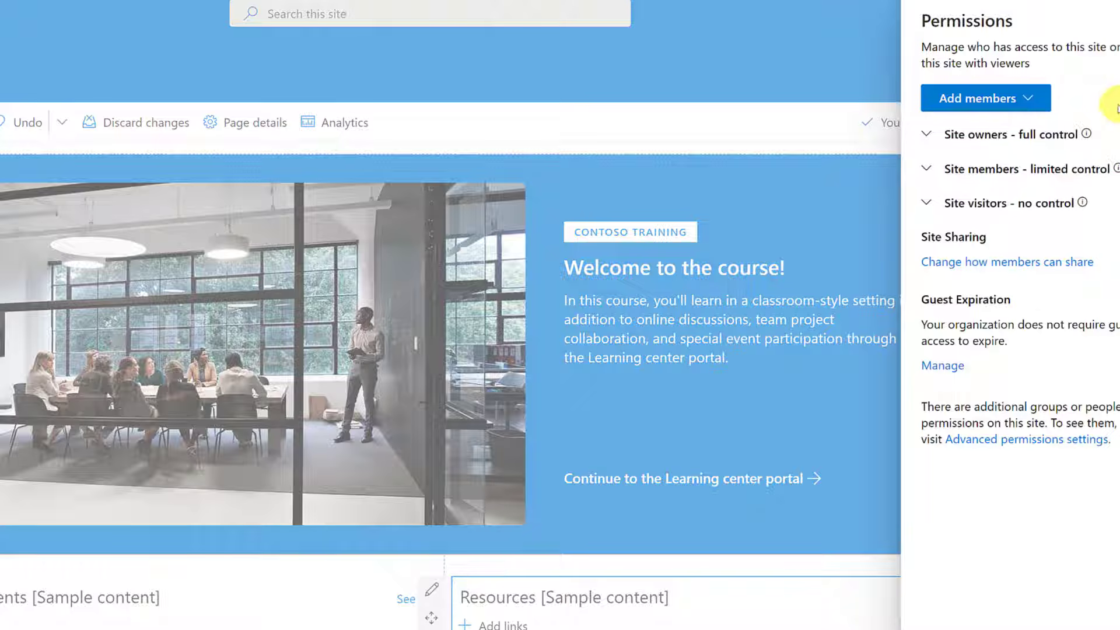
{"action": "left_click", "coordinate": [1028, 101]}
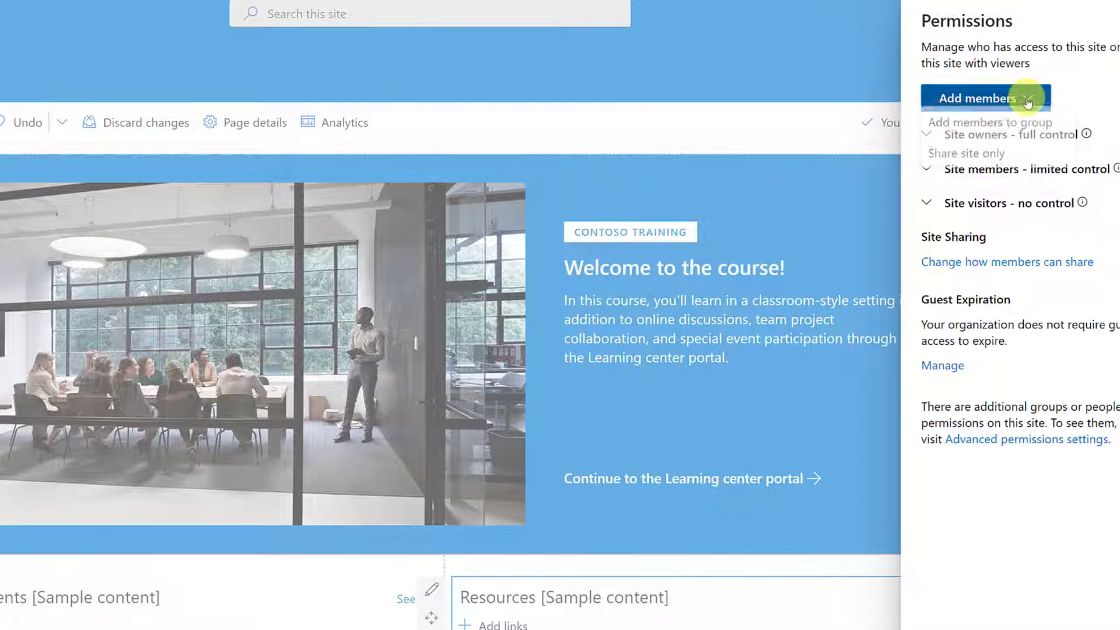
{"action": "left_click", "coordinate": [1100, 80]}
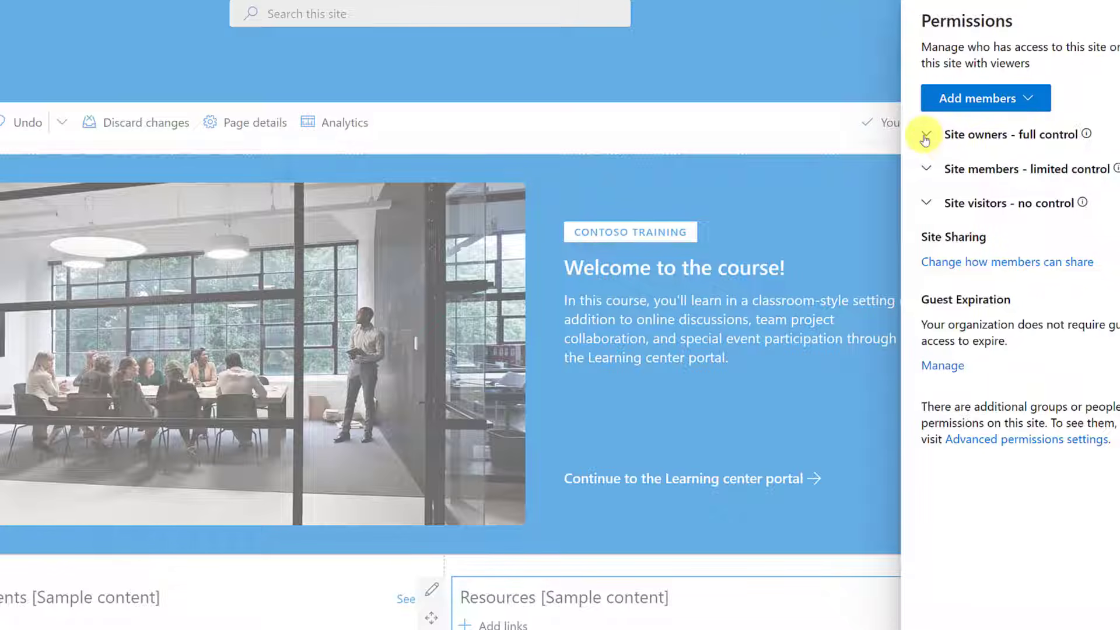
{"action": "left_click", "coordinate": [929, 137]}
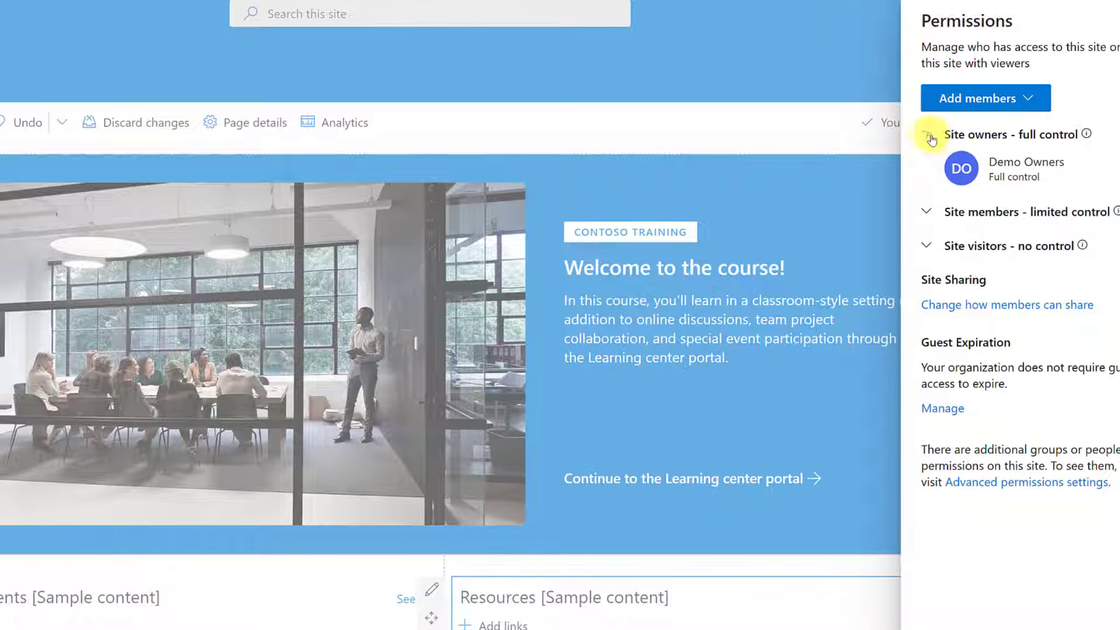
{"action": "left_click", "coordinate": [926, 213]}
{"action": "left_click", "coordinate": [927, 290]}
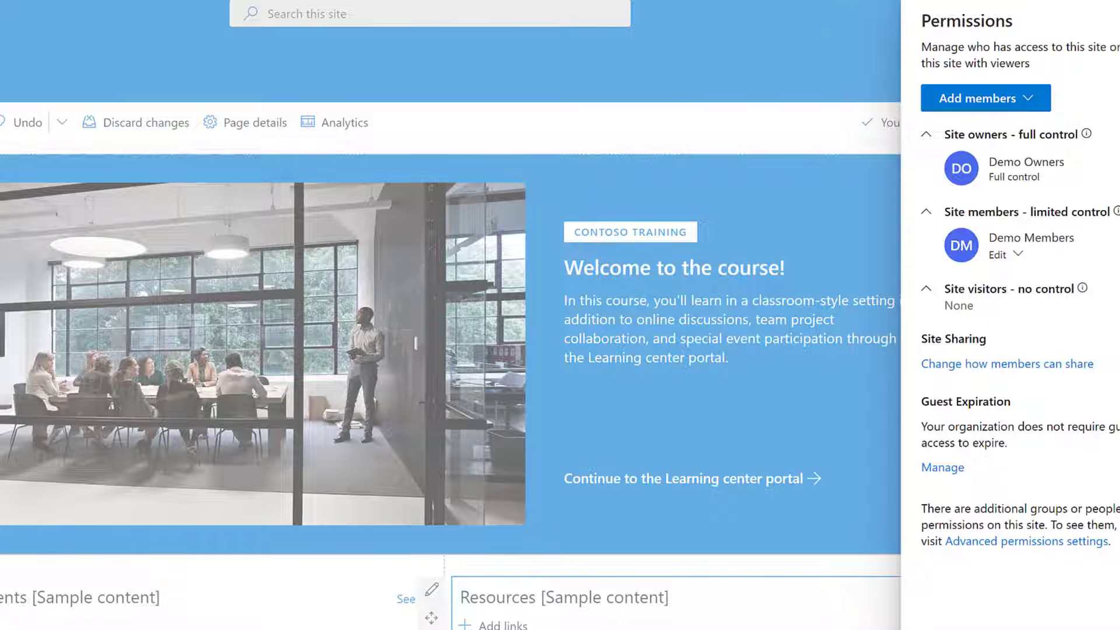
{"action": "left_click", "coordinate": [1117, 5]}
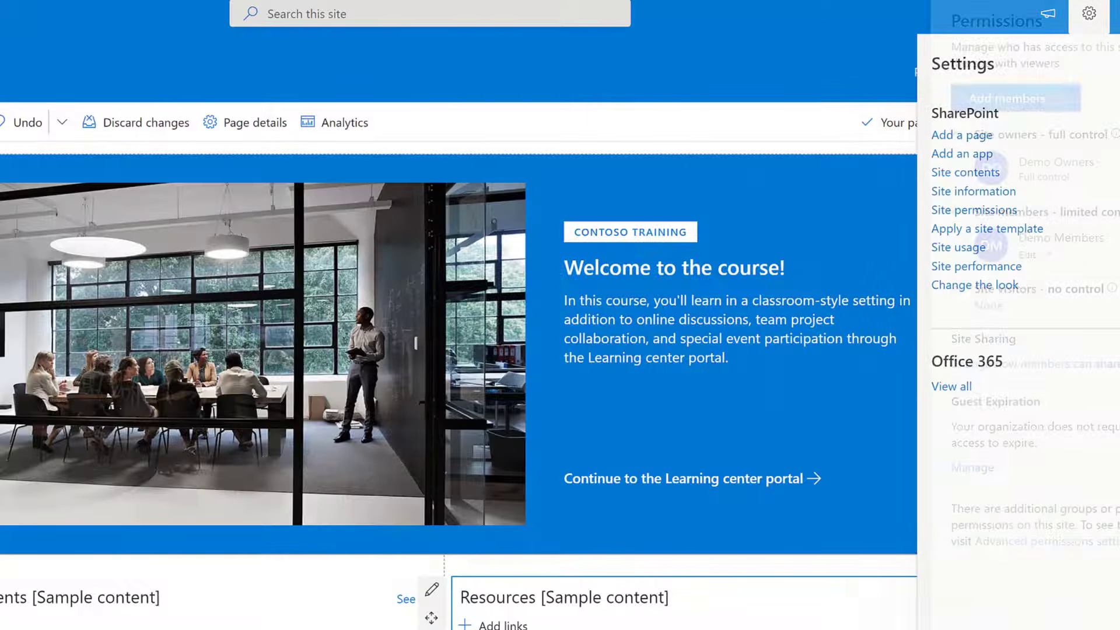
Step: Rename the site to Teacher's Tech in the site information, save it and reload the site
{"action": "left_click", "coordinate": [1085, 25]}
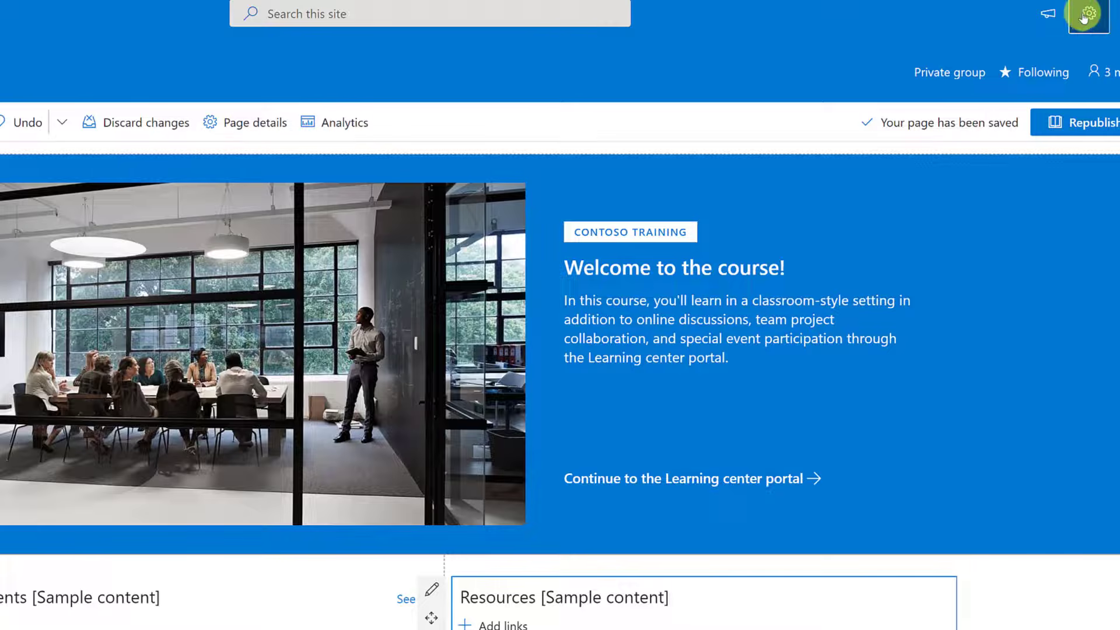
{"action": "left_click", "coordinate": [1085, 16]}
{"action": "left_click", "coordinate": [976, 193]}
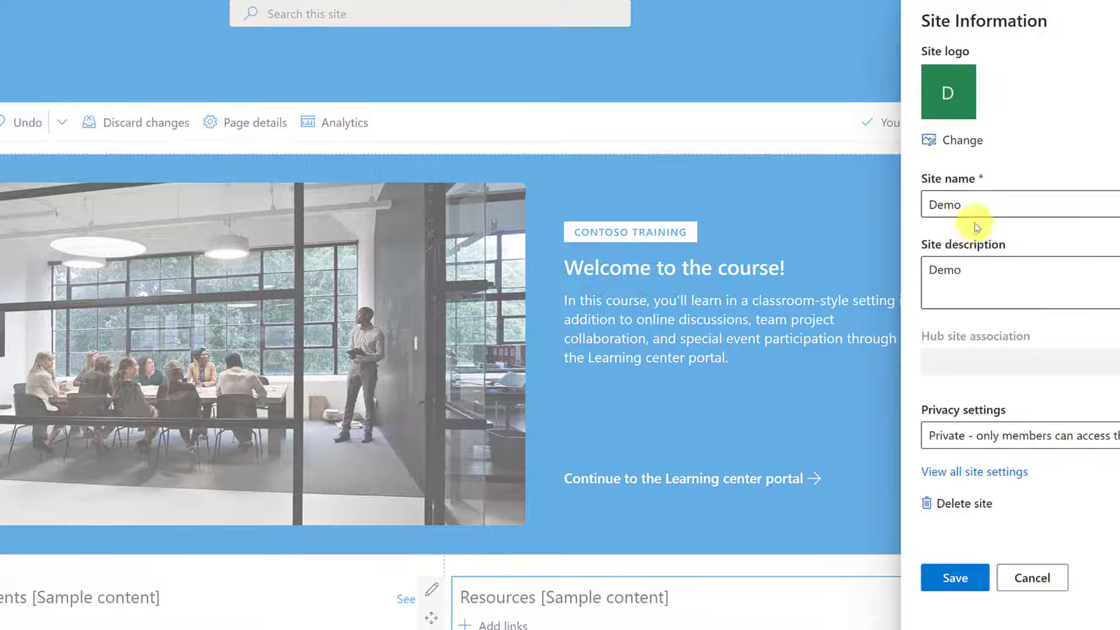
{"action": "left_click_drag", "start_coordinate": [983, 204], "coordinate": [850, 192]}
{"action": "type", "text": "T"}
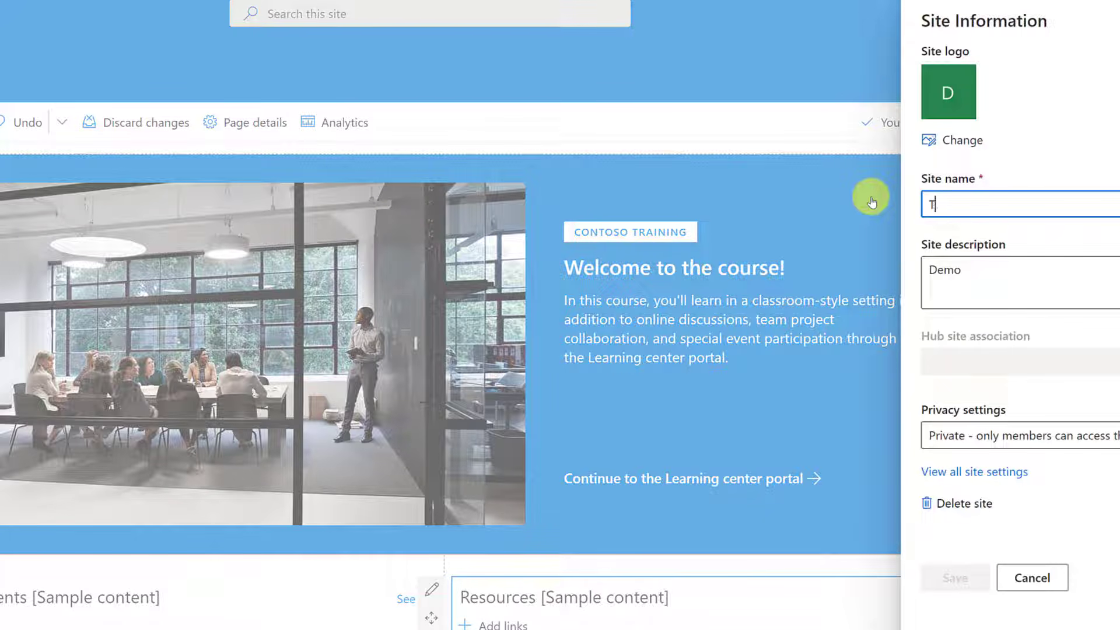
{"action": "type", "text": "eacher's Tech"}
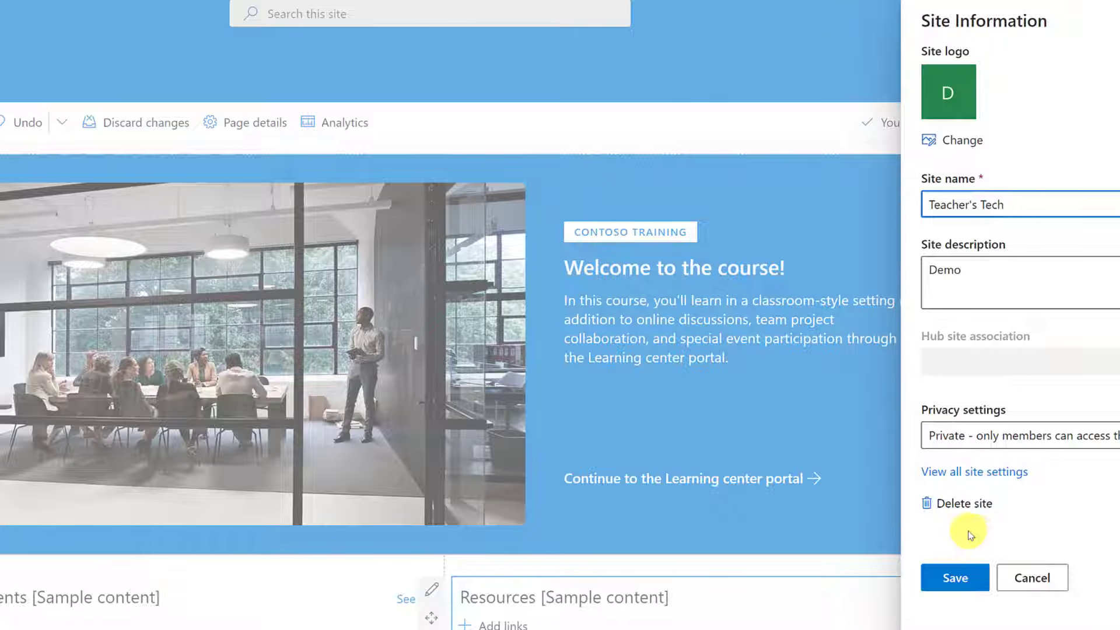
{"action": "left_click", "coordinate": [955, 578]}
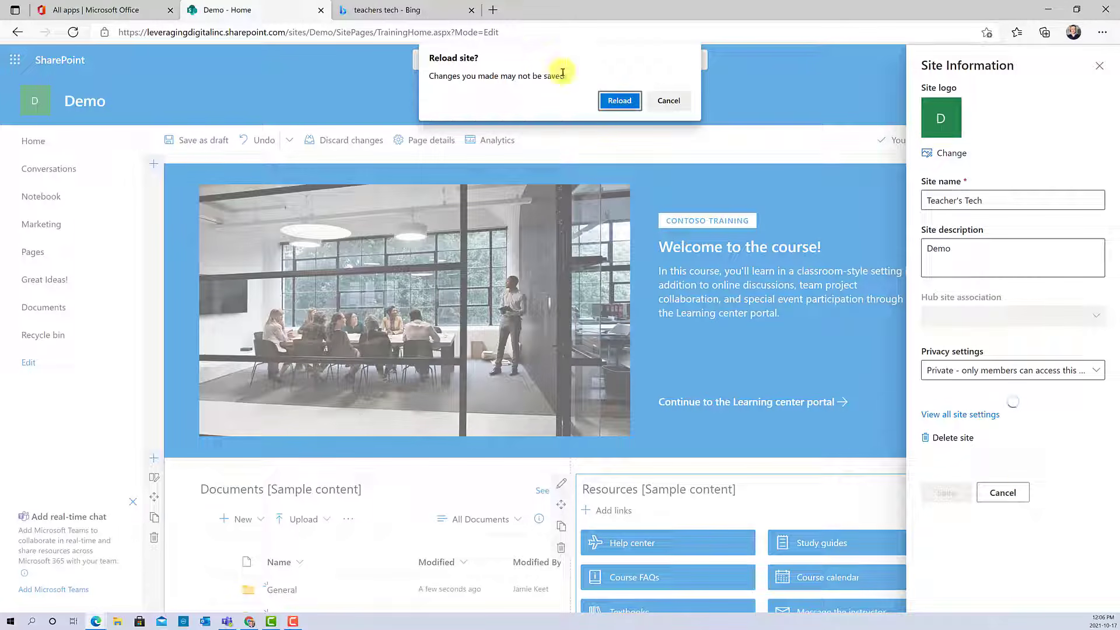
{"action": "left_click", "coordinate": [619, 101]}
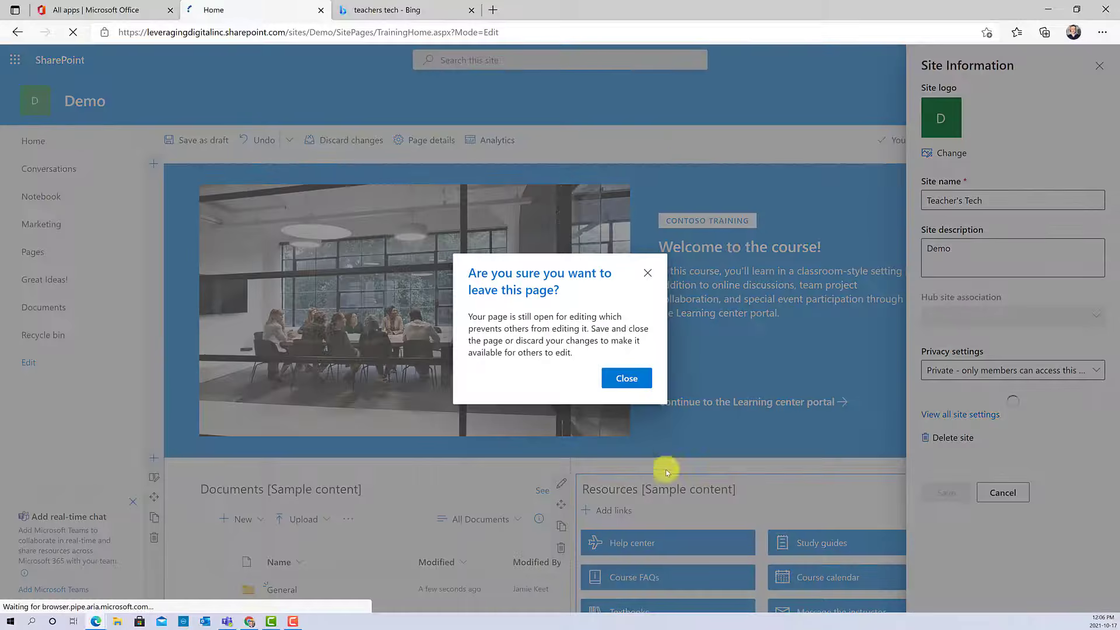
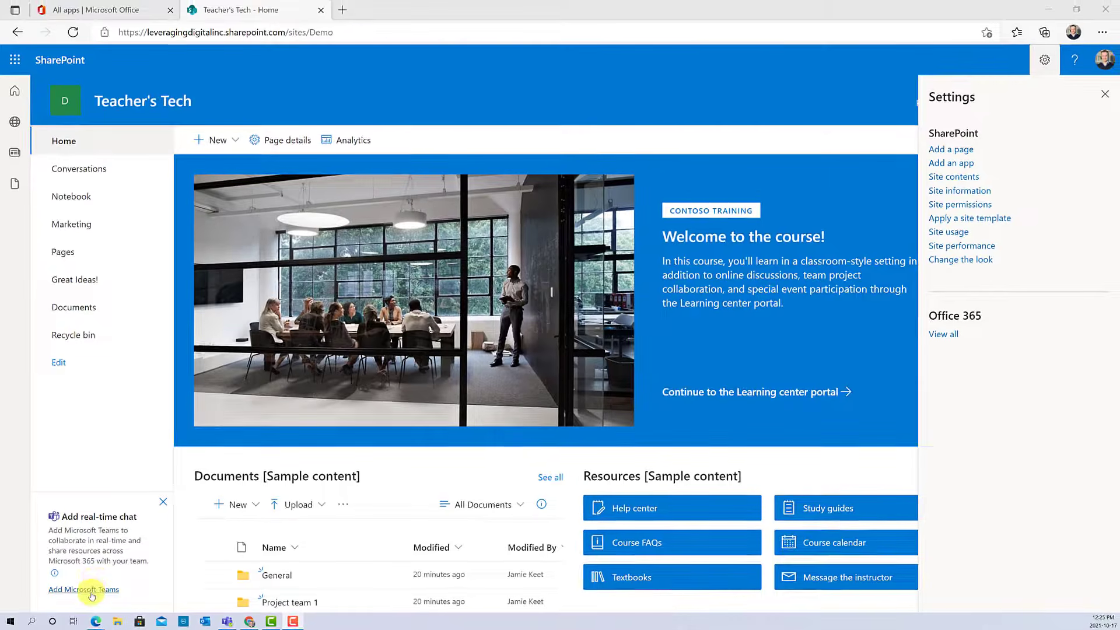
Step: Add Microsoft Teams to the site, pinning the Great Ideas! list as a tab alongside the recommended resources
{"action": "left_click", "coordinate": [90, 590]}
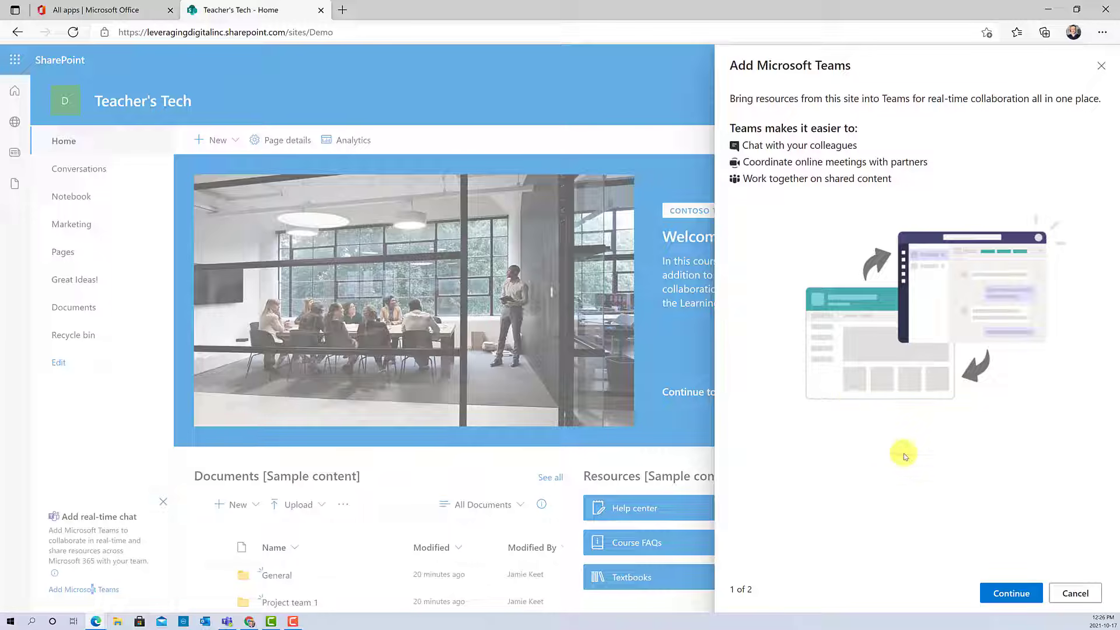
{"action": "left_click", "coordinate": [1001, 593]}
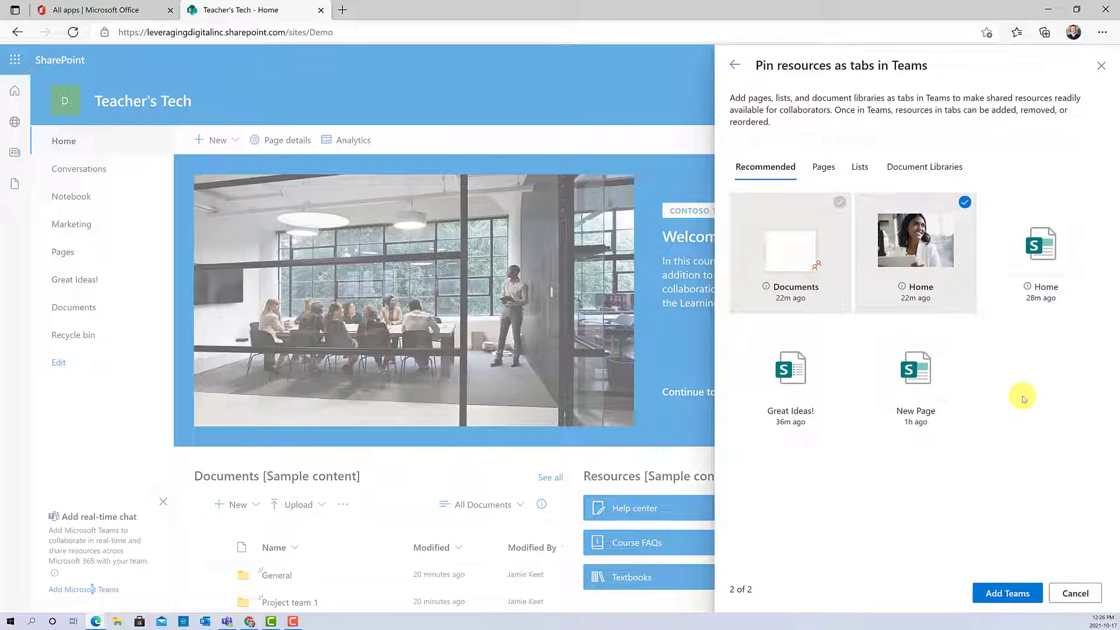
{"action": "left_click", "coordinate": [859, 168]}
{"action": "left_click", "coordinate": [814, 245]}
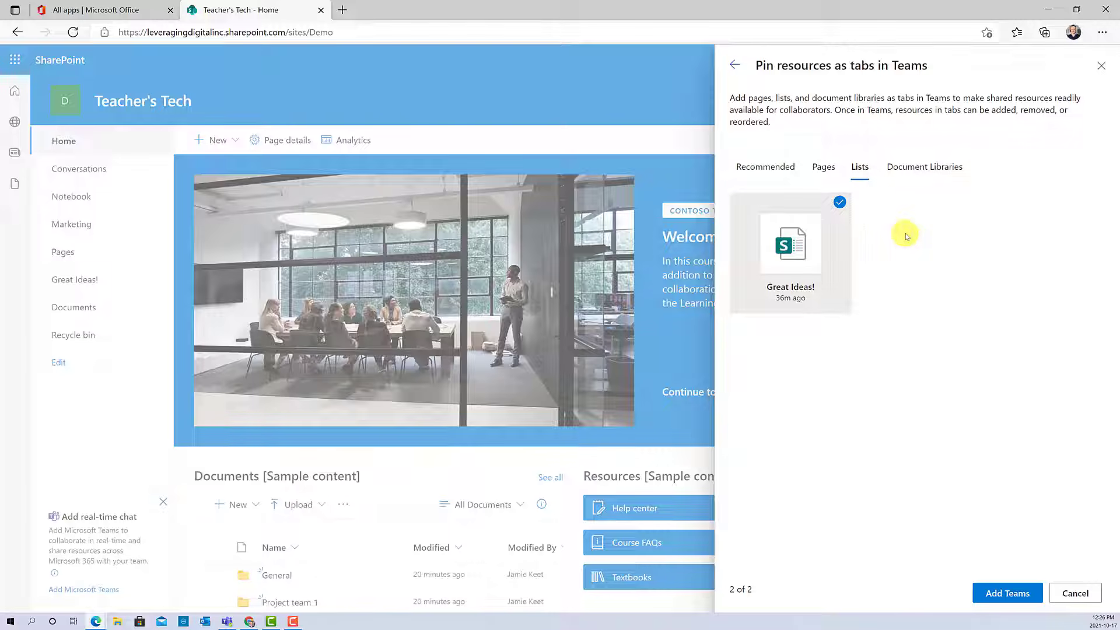
{"action": "left_click", "coordinate": [916, 169]}
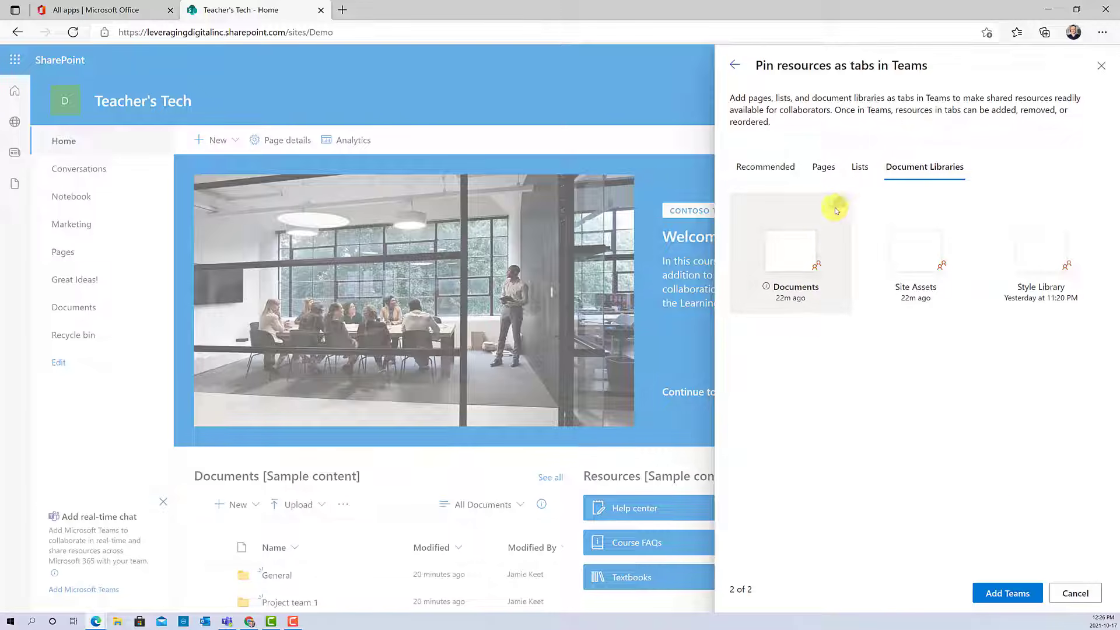
{"action": "left_click", "coordinate": [1007, 595]}
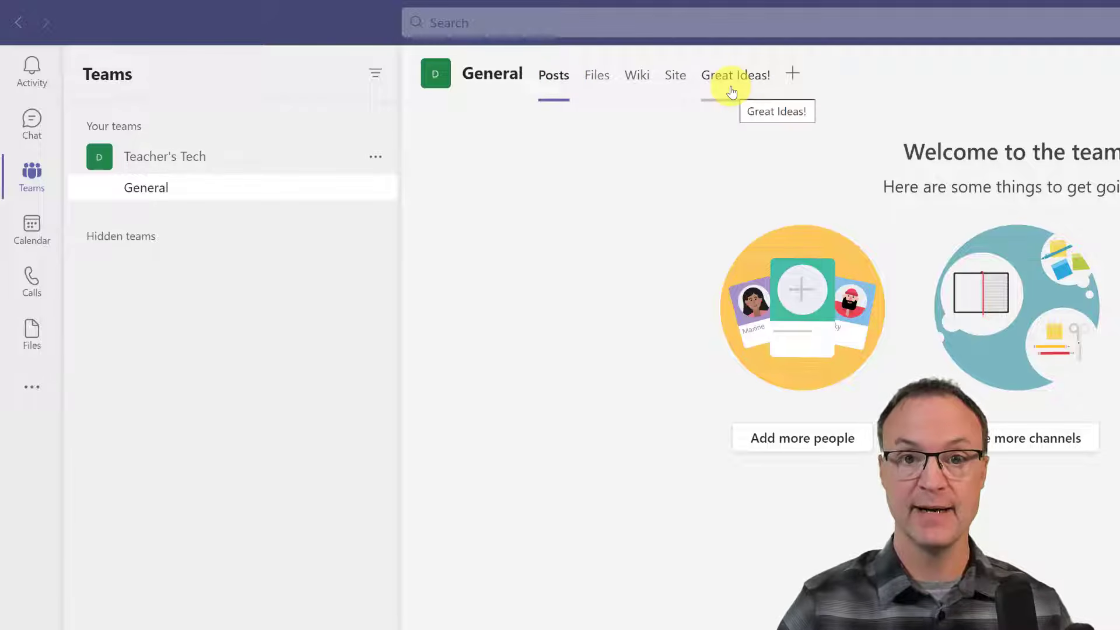
Step: In Microsoft Teams, look through the General channel's Great Ideas! list, Documents library, Site page and the apps available as tabs
{"action": "left_click", "coordinate": [732, 93]}
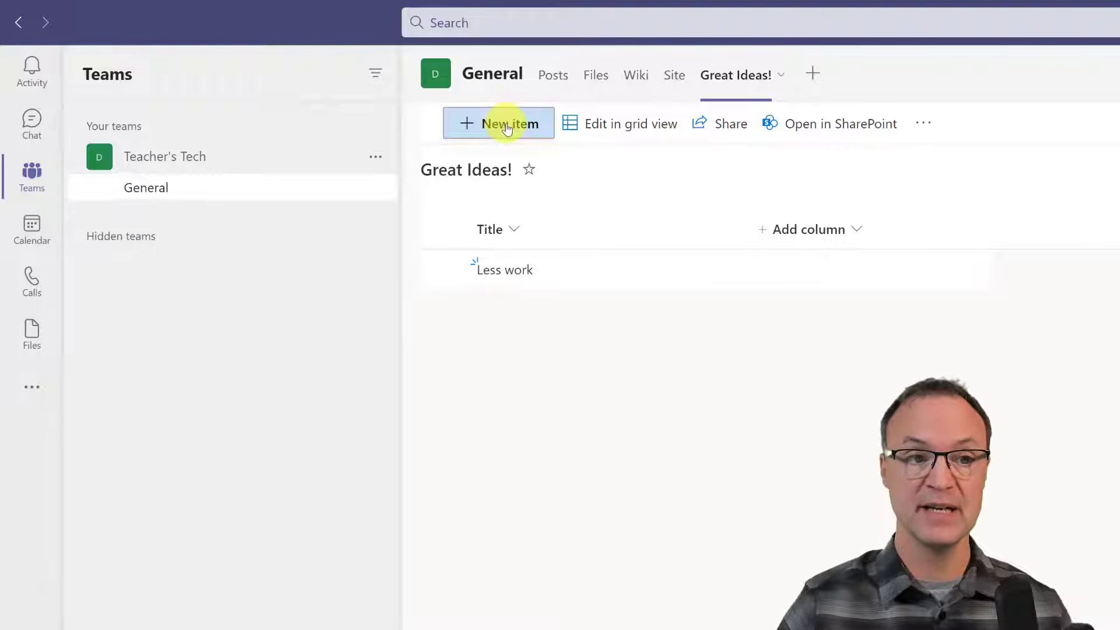
{"action": "left_click", "coordinate": [603, 86]}
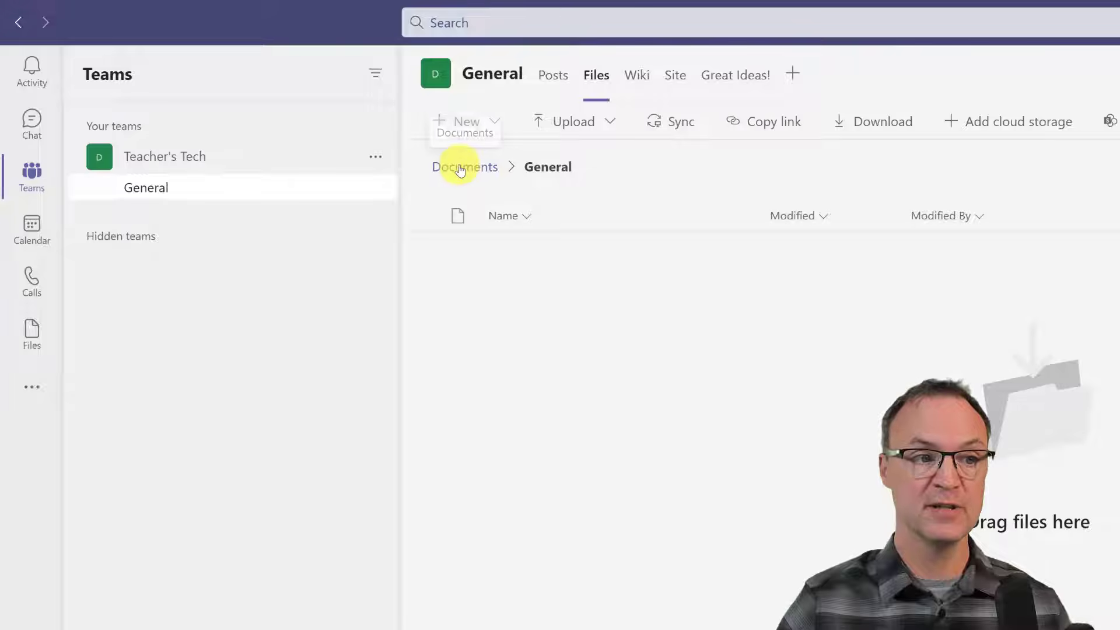
{"action": "left_click", "coordinate": [460, 169]}
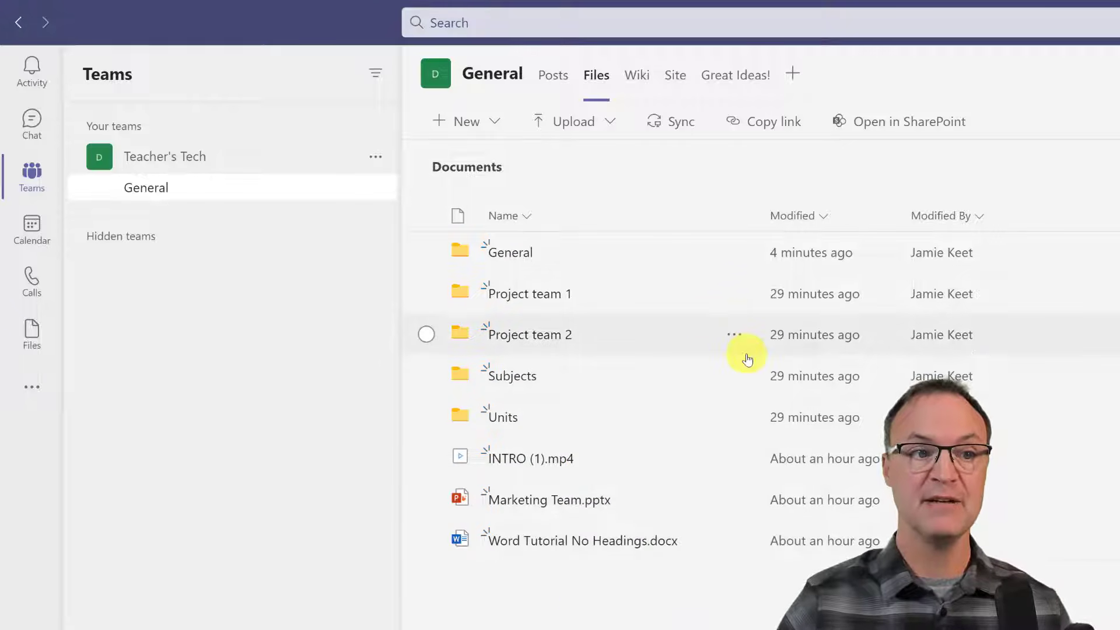
{"action": "left_click", "coordinate": [683, 82]}
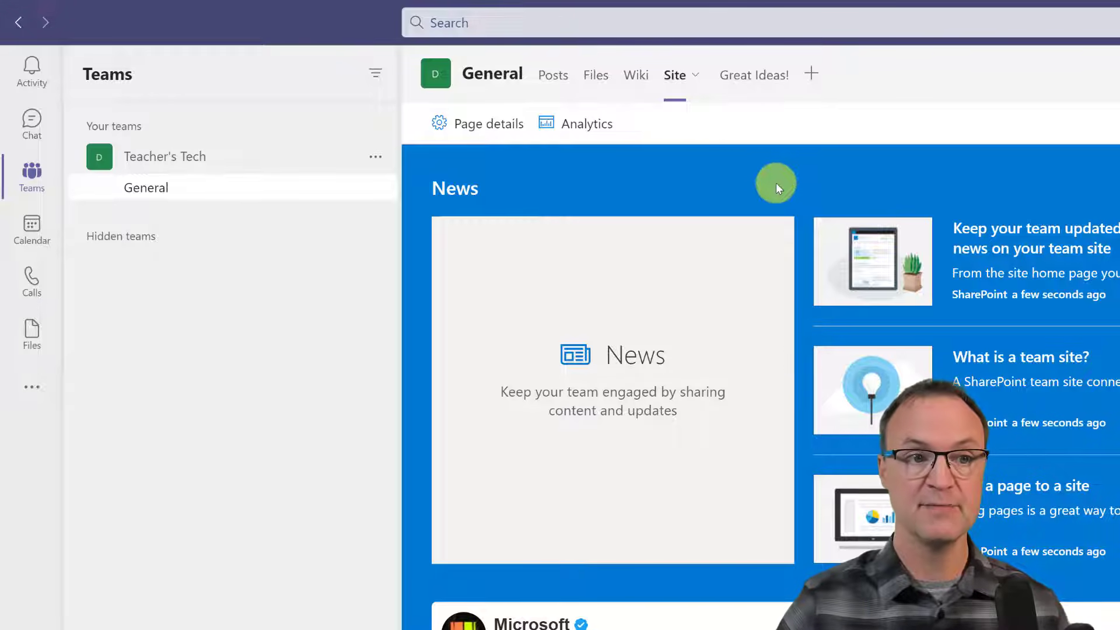
{"action": "left_click", "coordinate": [812, 75]}
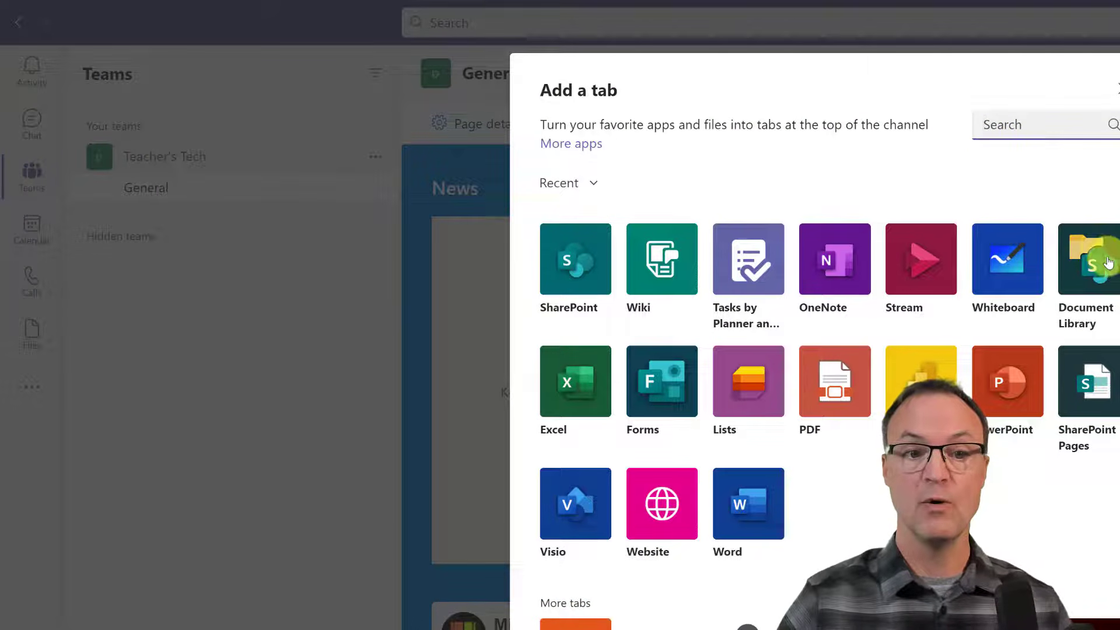
{"action": "left_click", "coordinate": [1116, 87]}
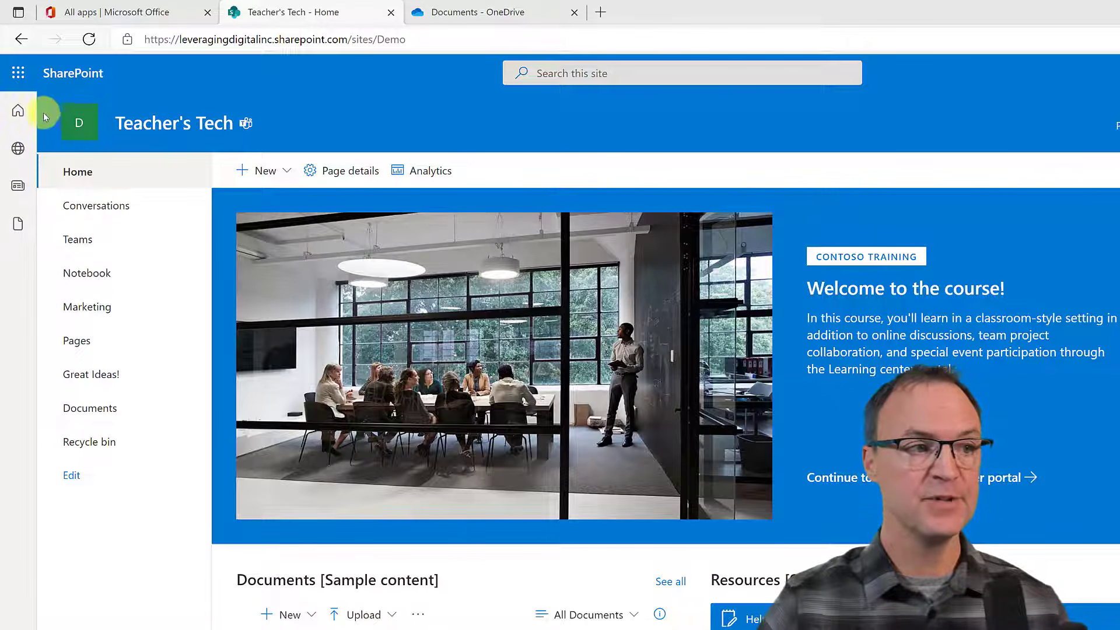
Step: Switch to OneDrive and view the shared Documents library of the Teacher's Tech site
{"action": "left_click", "coordinate": [18, 73]}
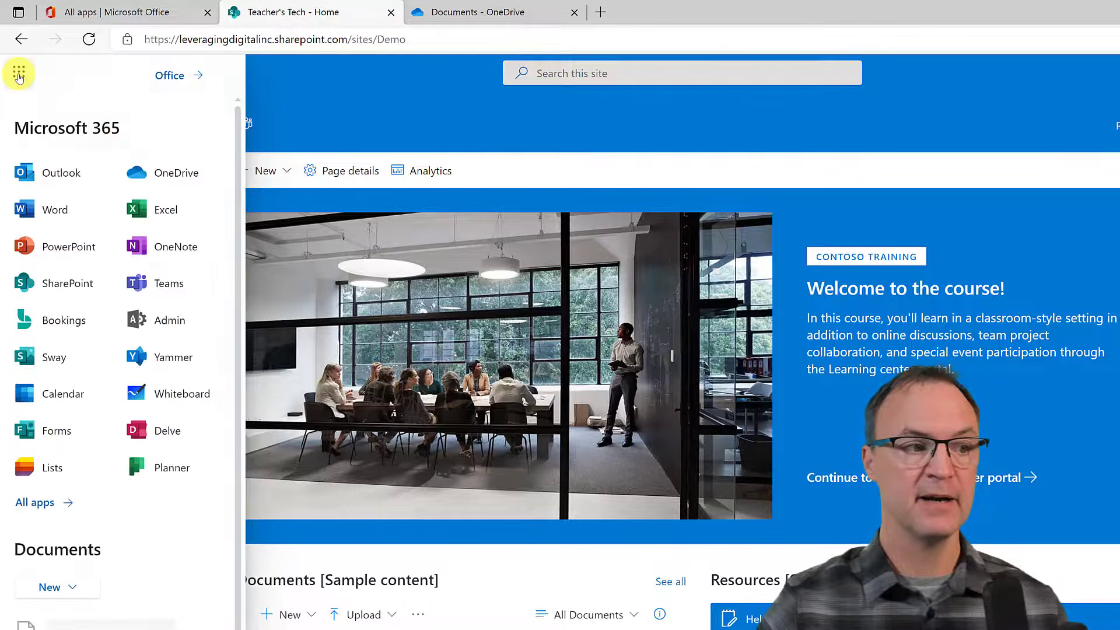
{"action": "left_click", "coordinate": [163, 171]}
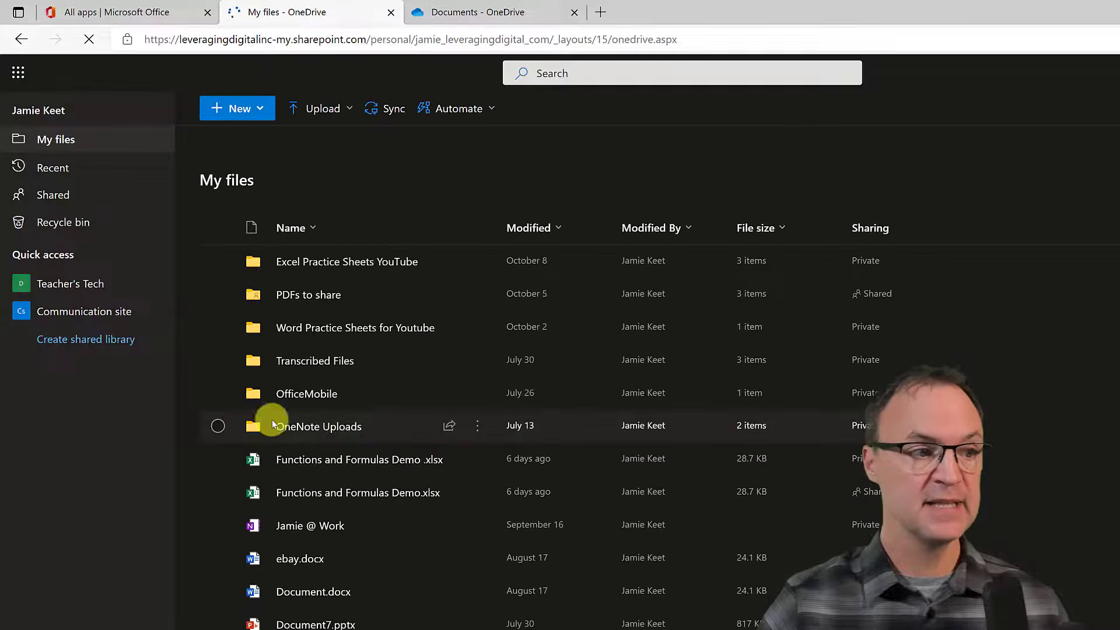
{"action": "left_click", "coordinate": [81, 291]}
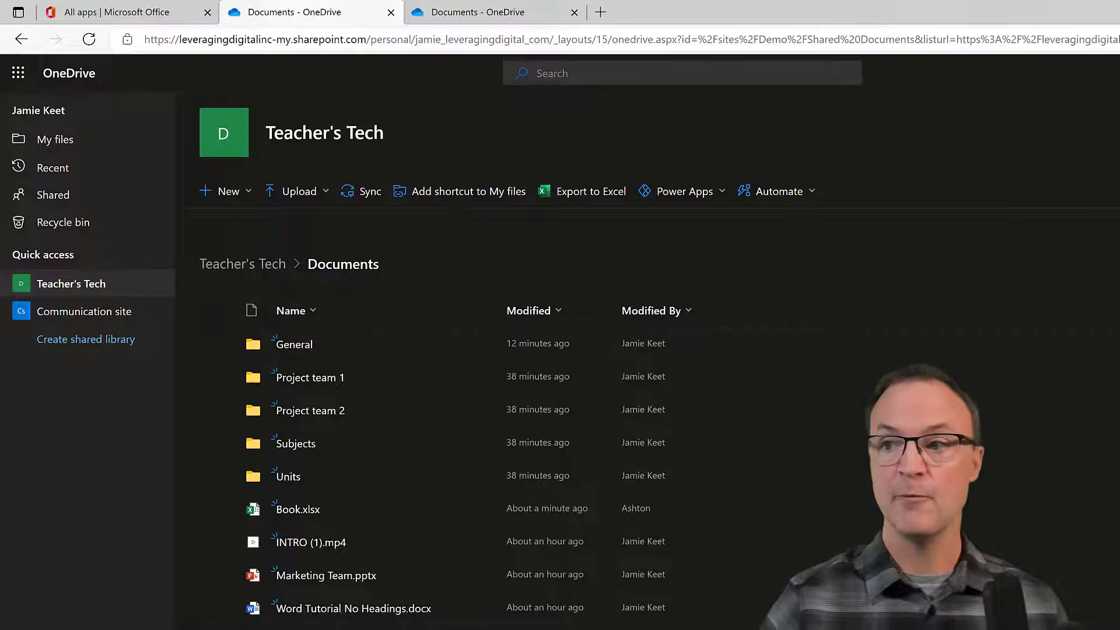
Step: Switch to the InPrivate browser window showing the SharePoint start page and search for "teachers tech"
{"action": "left_click_drag", "start_coordinate": [1119, 29], "coordinate": [509, 14]}
{"action": "left_click", "coordinate": [1057, 14]}
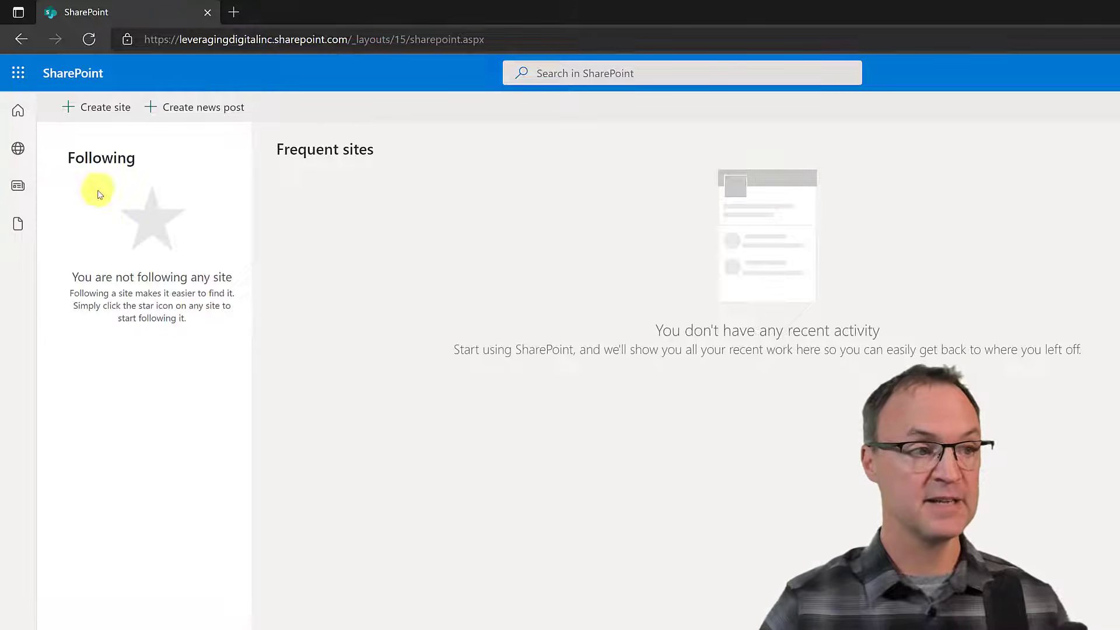
{"action": "left_click", "coordinate": [583, 73]}
{"action": "type", "text": "teache"}
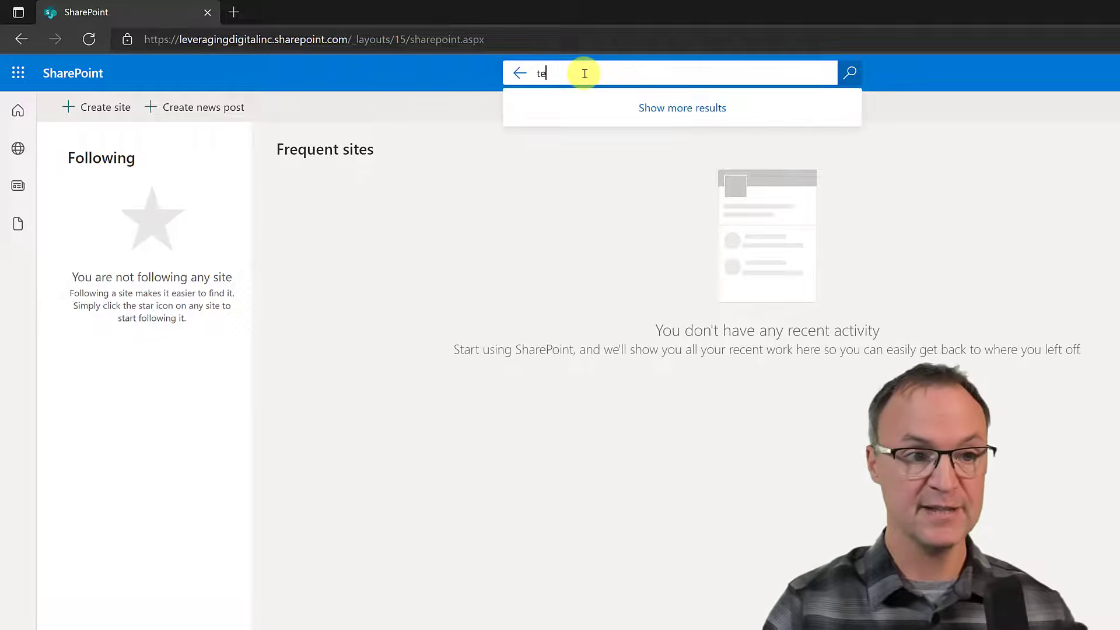
{"action": "type", "text": "rs tech"}
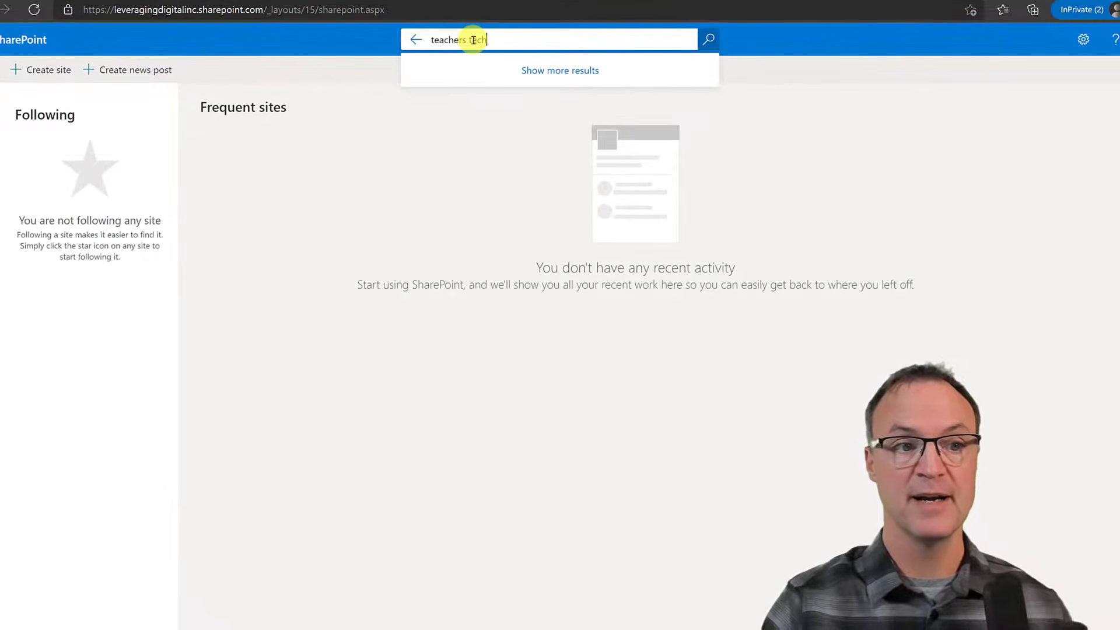
{"action": "key", "text": "Return"}
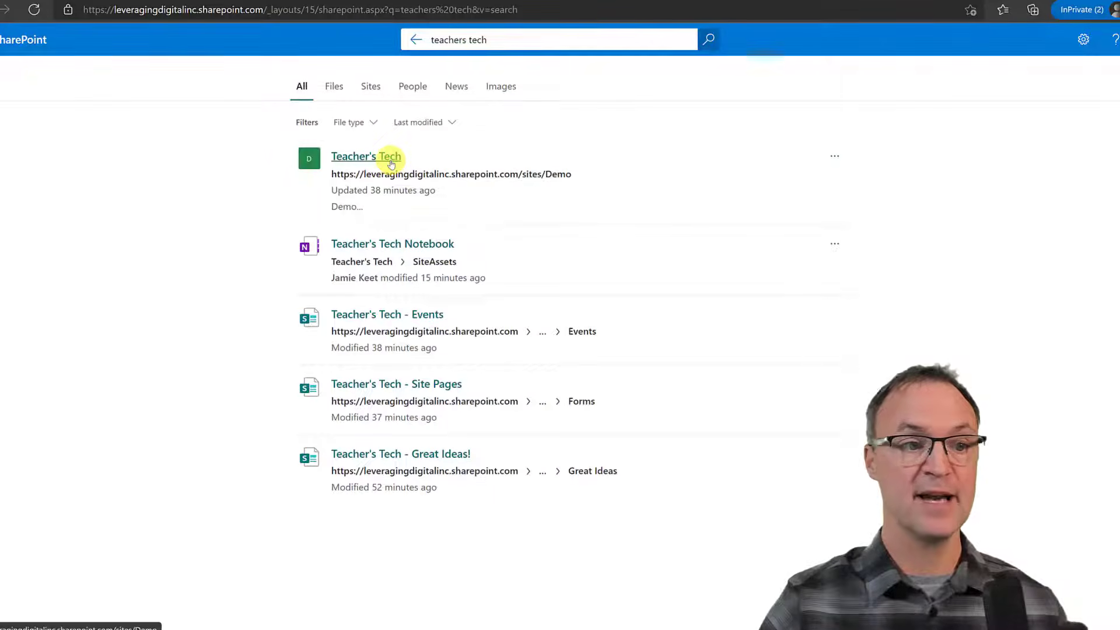
Step: Open the Teacher's Tech site from the search results, stop following it and follow it again
{"action": "left_click", "coordinate": [392, 162]}
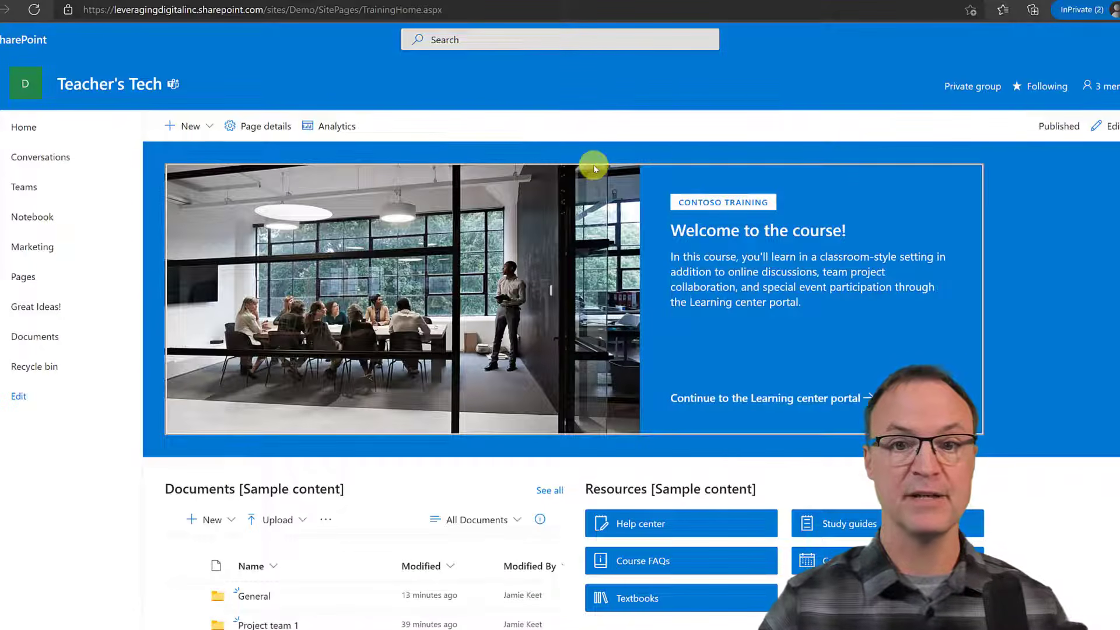
{"action": "left_click", "coordinate": [1017, 86]}
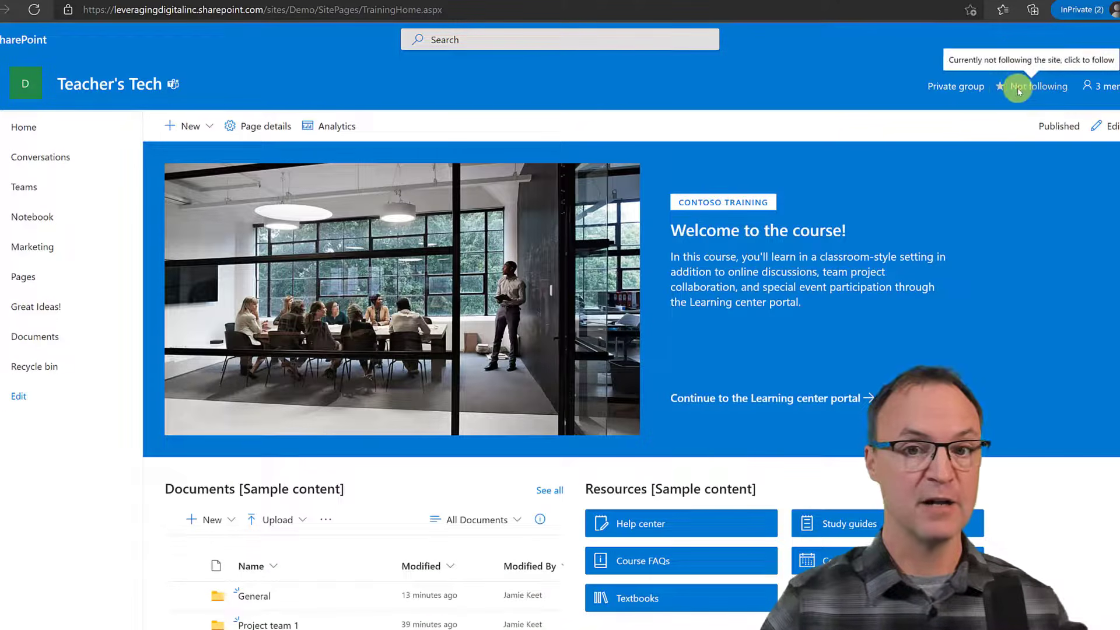
{"action": "left_click", "coordinate": [1003, 86]}
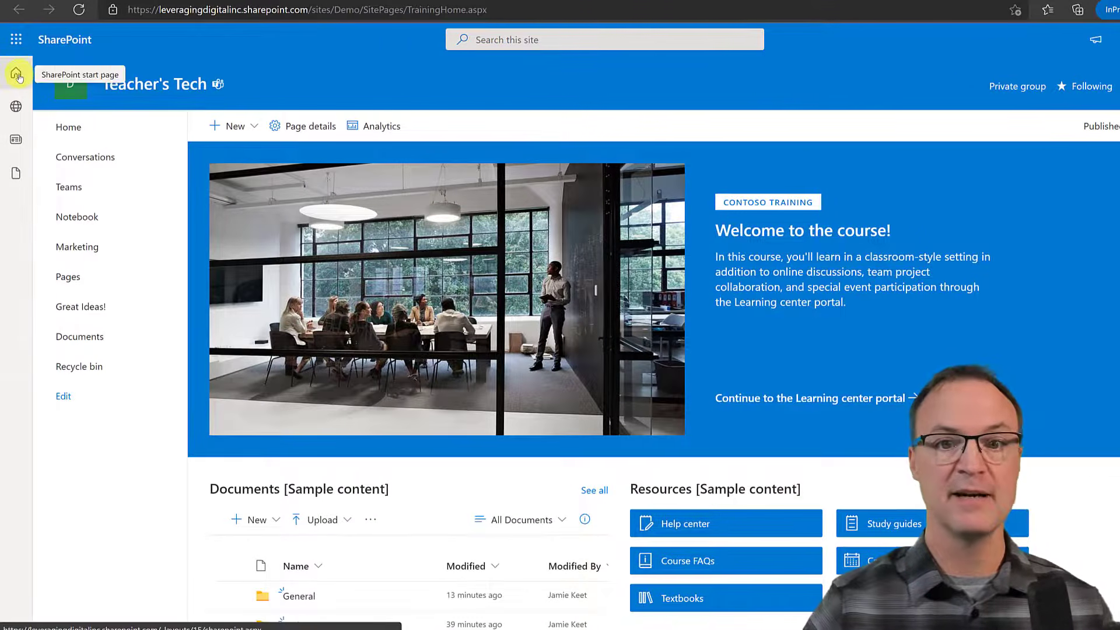
Step: Go to the SharePoint start page and reopen the Teacher's Tech site from the frequent sites
{"action": "left_click", "coordinate": [17, 73]}
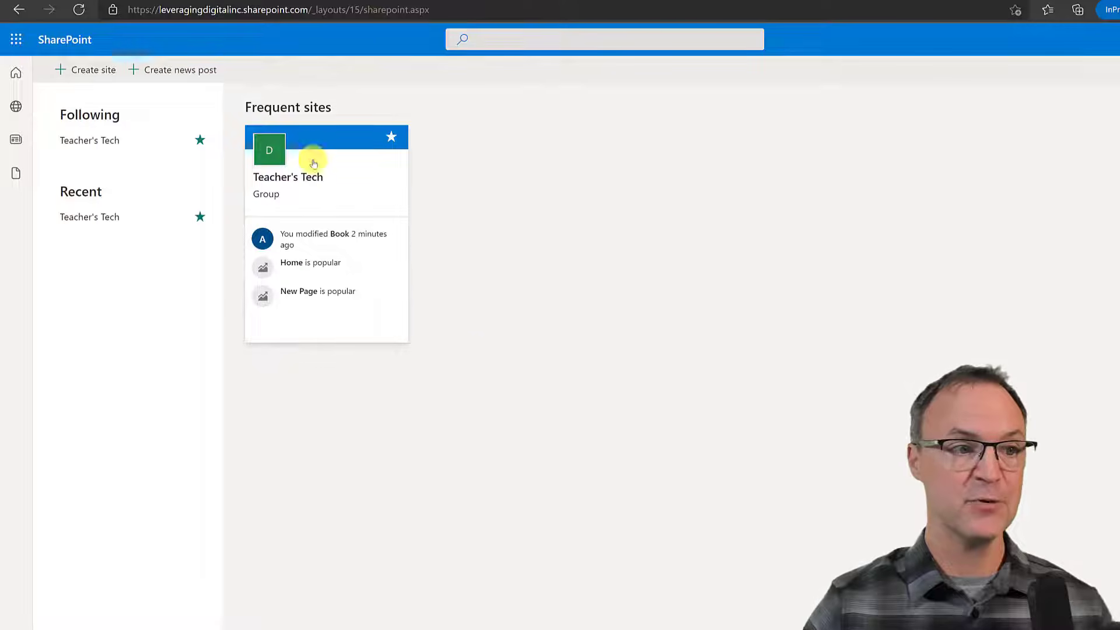
{"action": "left_click", "coordinate": [307, 140]}
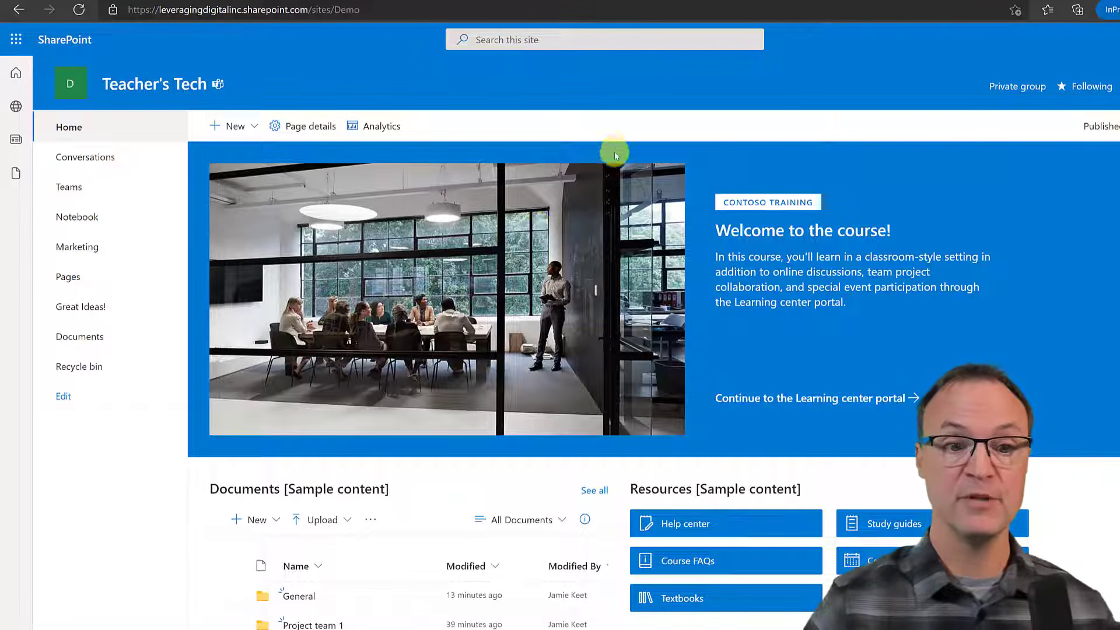
Step: Create a new PowerPoint presentation in the home page's Documents section, then return to the Teacher's Tech home page
{"action": "scroll", "coordinate": [591, 402], "scroll_direction": "down", "scroll_amount": 1}
{"action": "scroll", "coordinate": [588, 406], "scroll_direction": "down", "scroll_amount": 1}
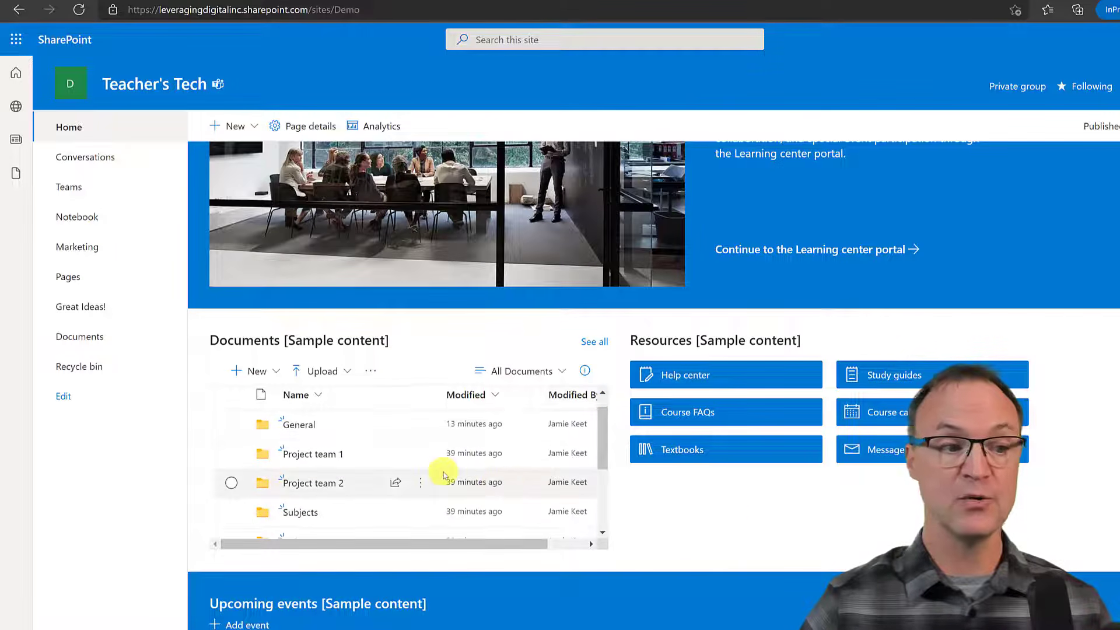
{"action": "left_click", "coordinate": [259, 371]}
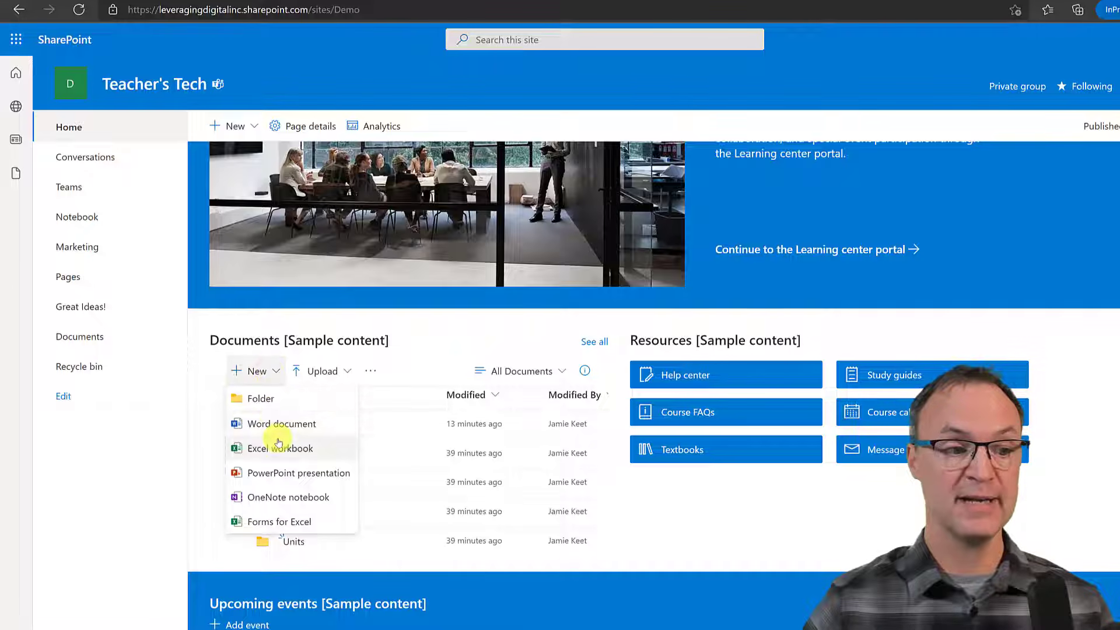
{"action": "left_click", "coordinate": [285, 474]}
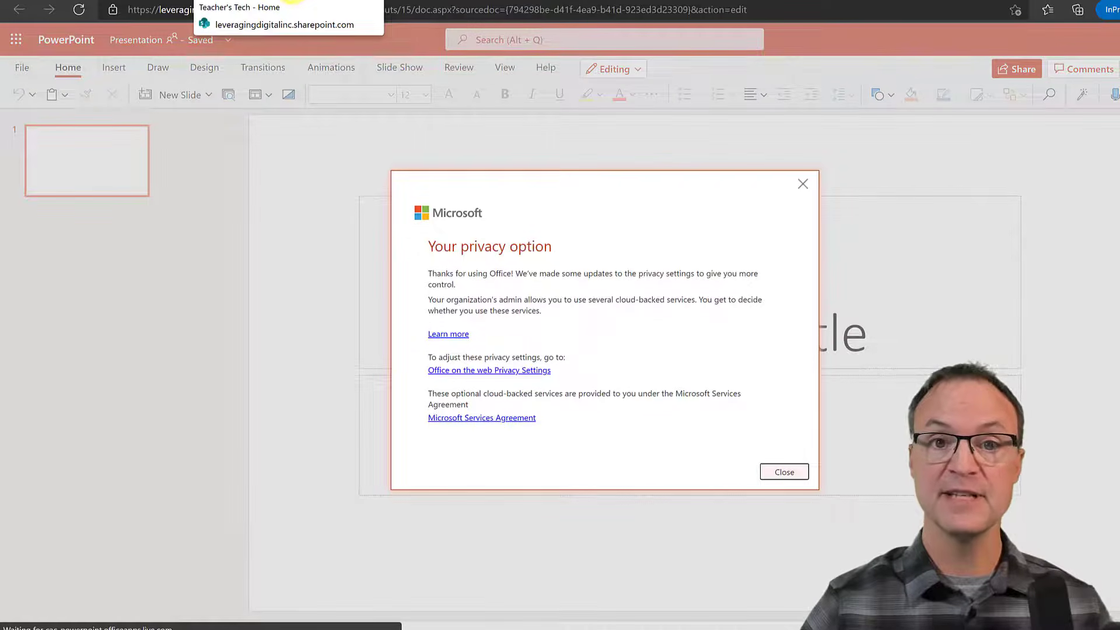
{"action": "left_click", "coordinate": [289, 2]}
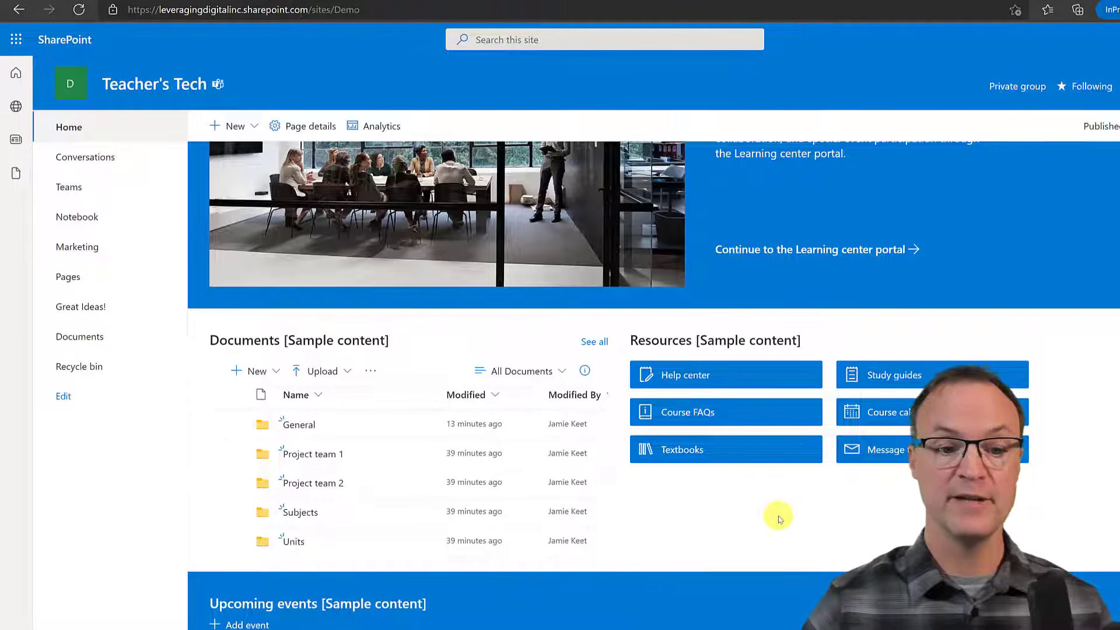